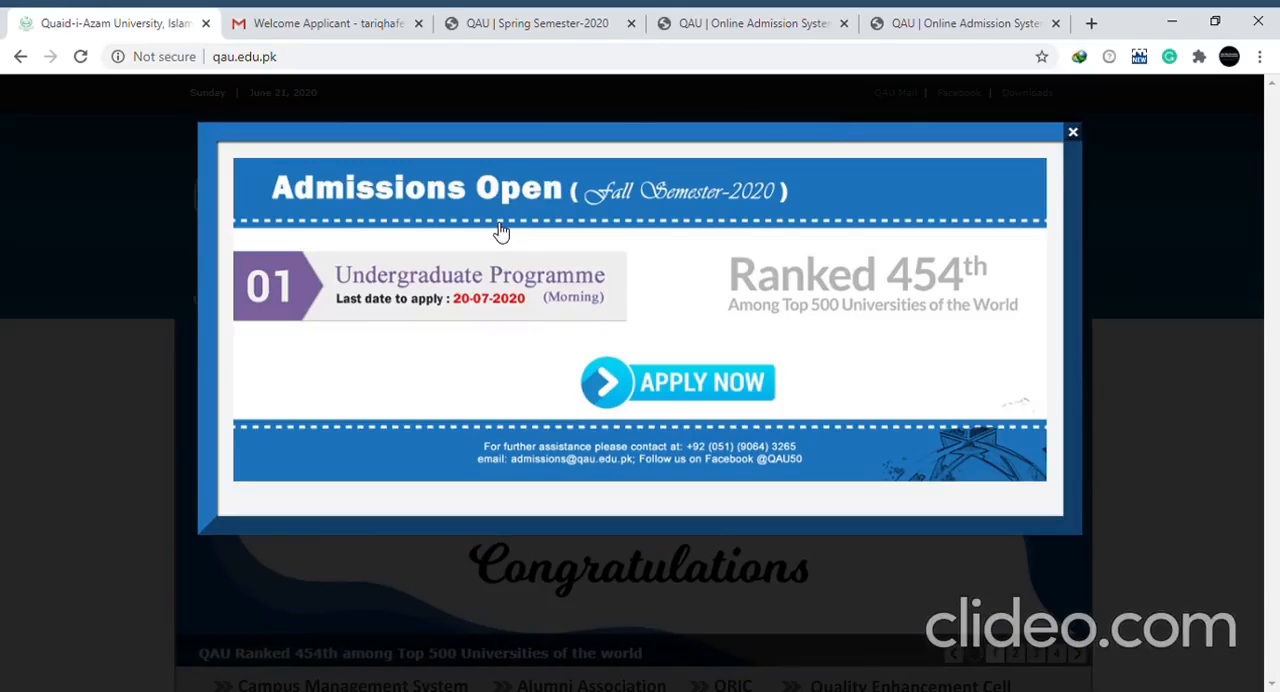
Open the Fall Semester 2020 undergraduate admissions sign-up form and choose BS as the program
{"action": "left_click", "coordinate": [685, 388]}
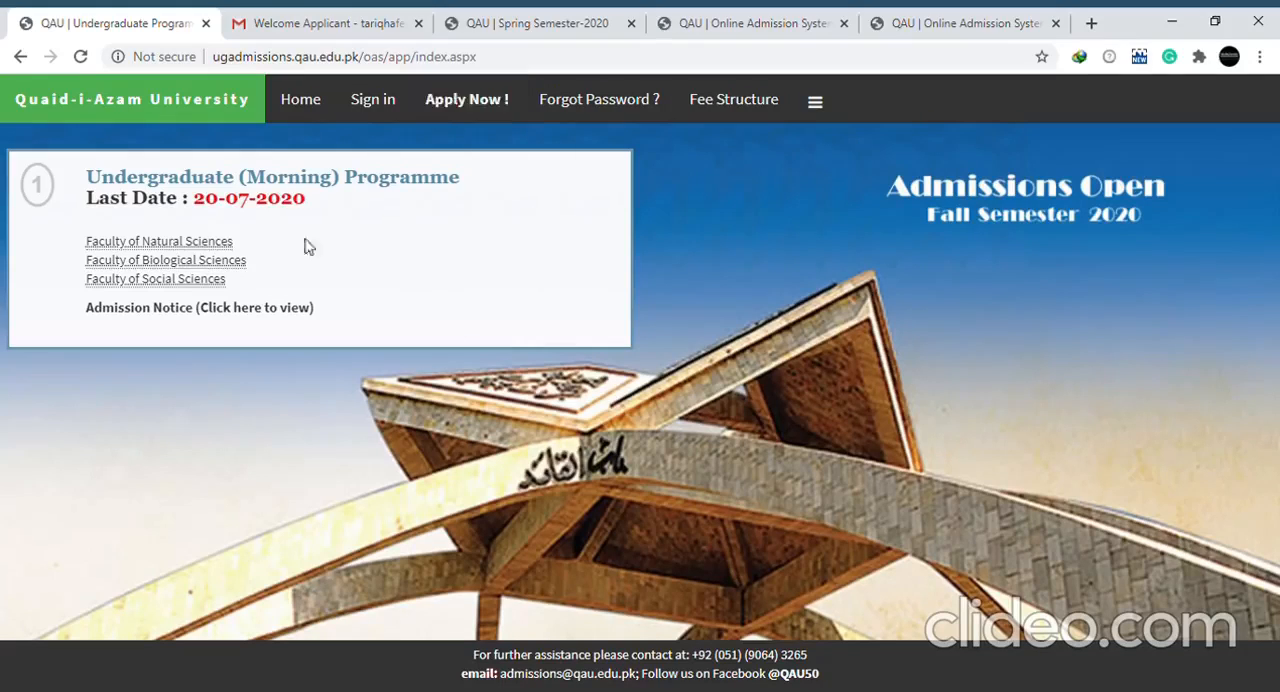
{"action": "left_click", "coordinate": [467, 101]}
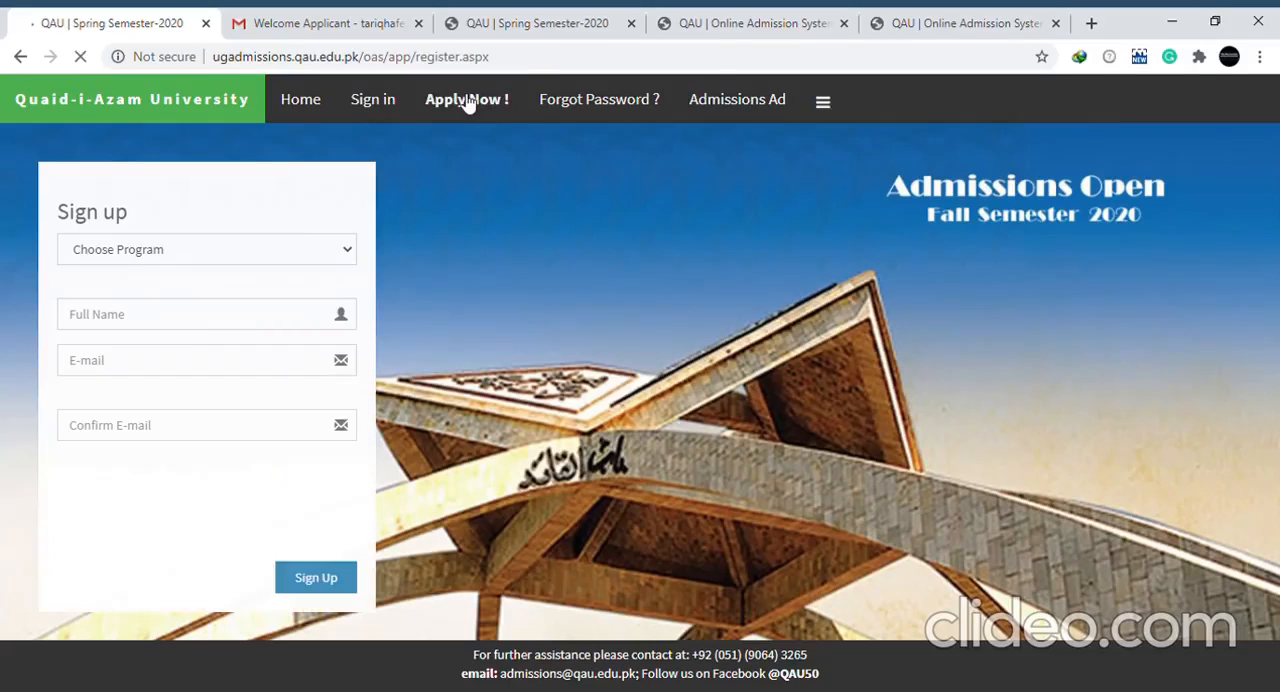
{"action": "left_click", "coordinate": [218, 252]}
{"action": "key", "text": "Down"}
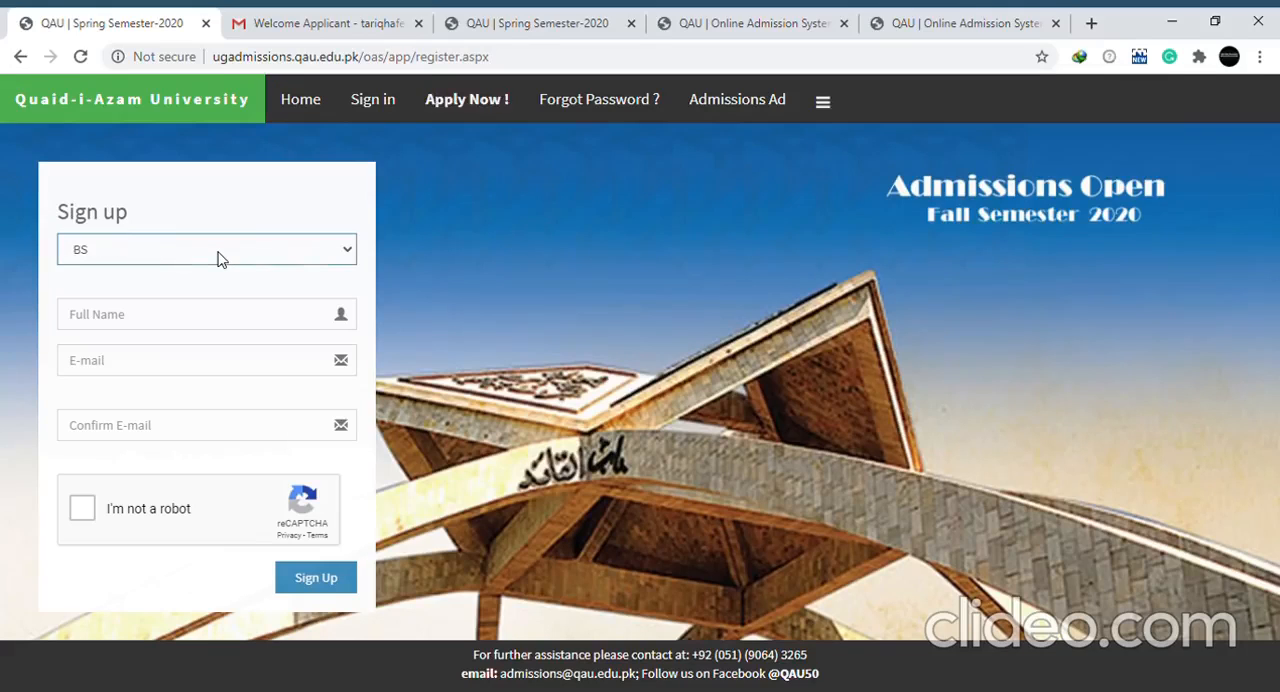
Enter the applicant's full name and e-mail address in the sign-up form
{"action": "key", "text": "Tab"}
{"action": "type", "text": "t"}
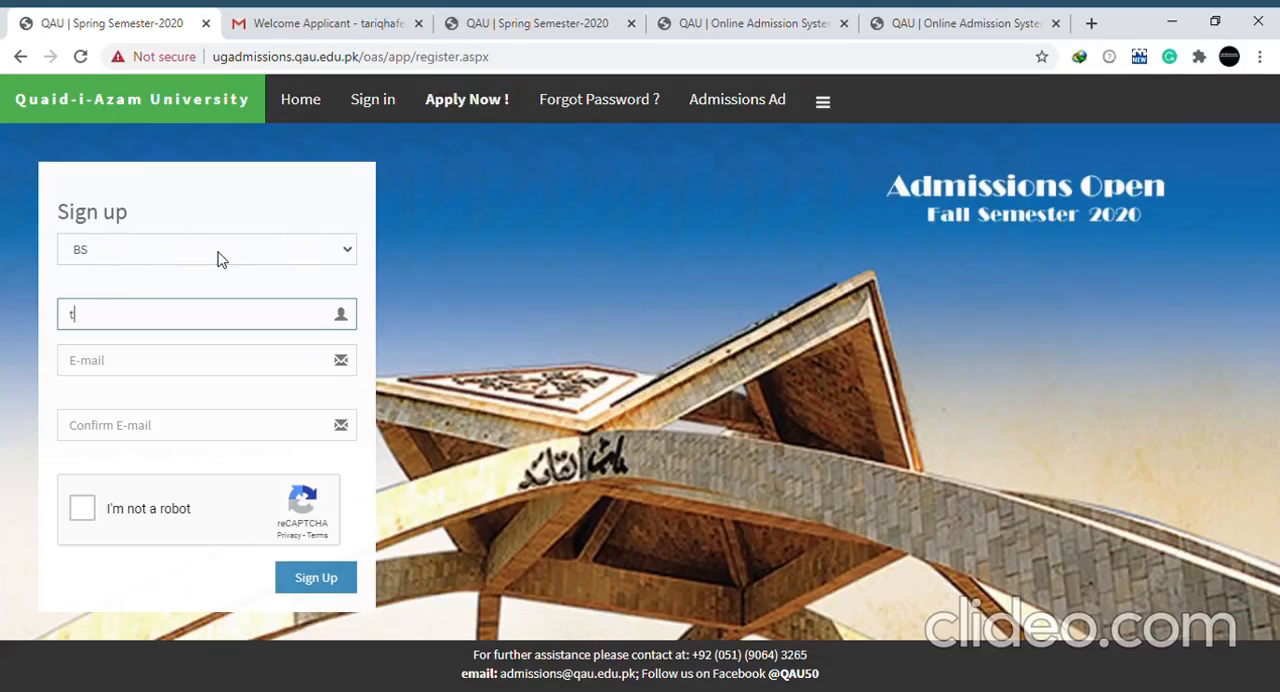
{"action": "key", "text": "Down"}
{"action": "key", "text": "Return"}
{"action": "key", "text": "Tab"}
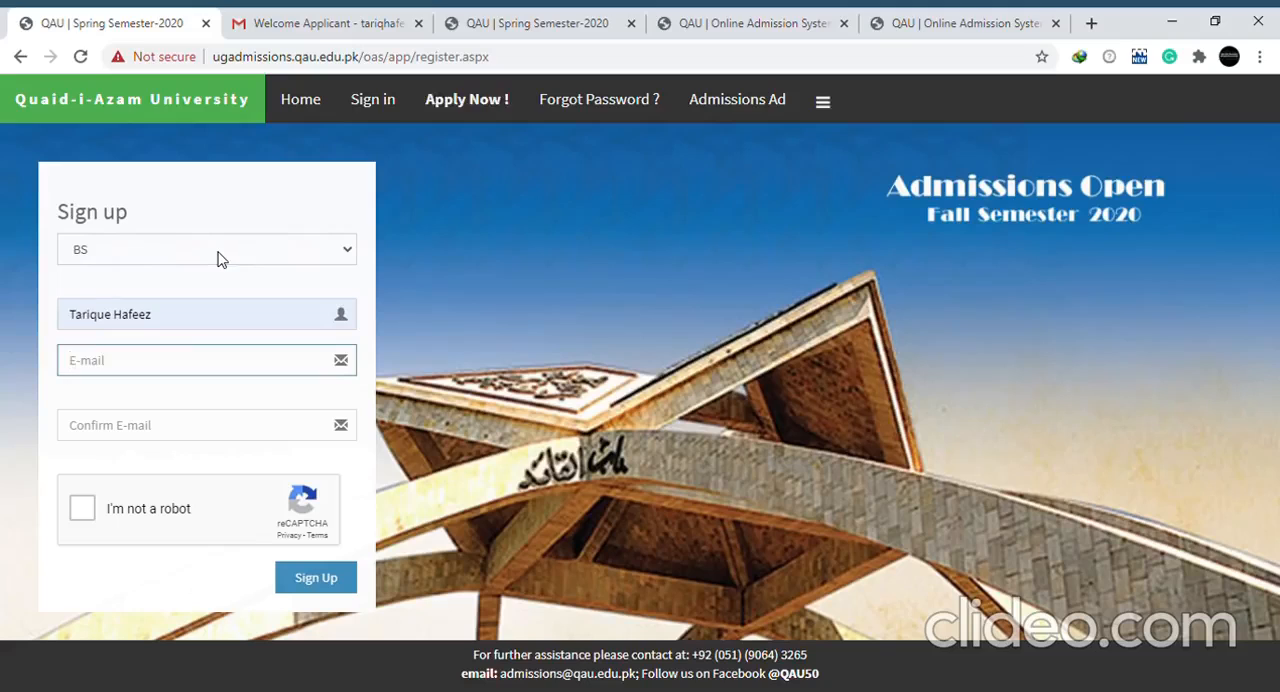
{"action": "type", "text": "t"}
{"action": "key", "text": "Down"}
{"action": "key", "text": "Return"}
{"action": "key", "text": "Tab"}
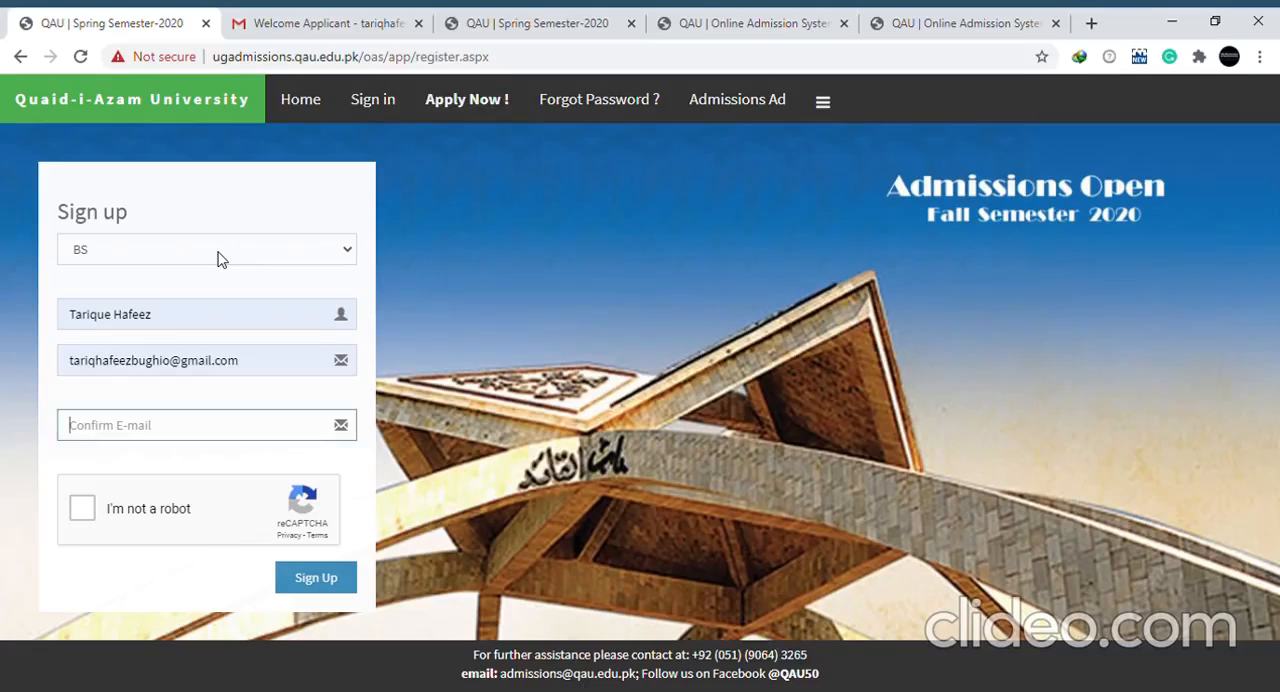
Enter the applicant's e-mail again as confirmation and submit the sign-up form
{"action": "type", "text": "t"}
{"action": "key", "text": "Tab"}
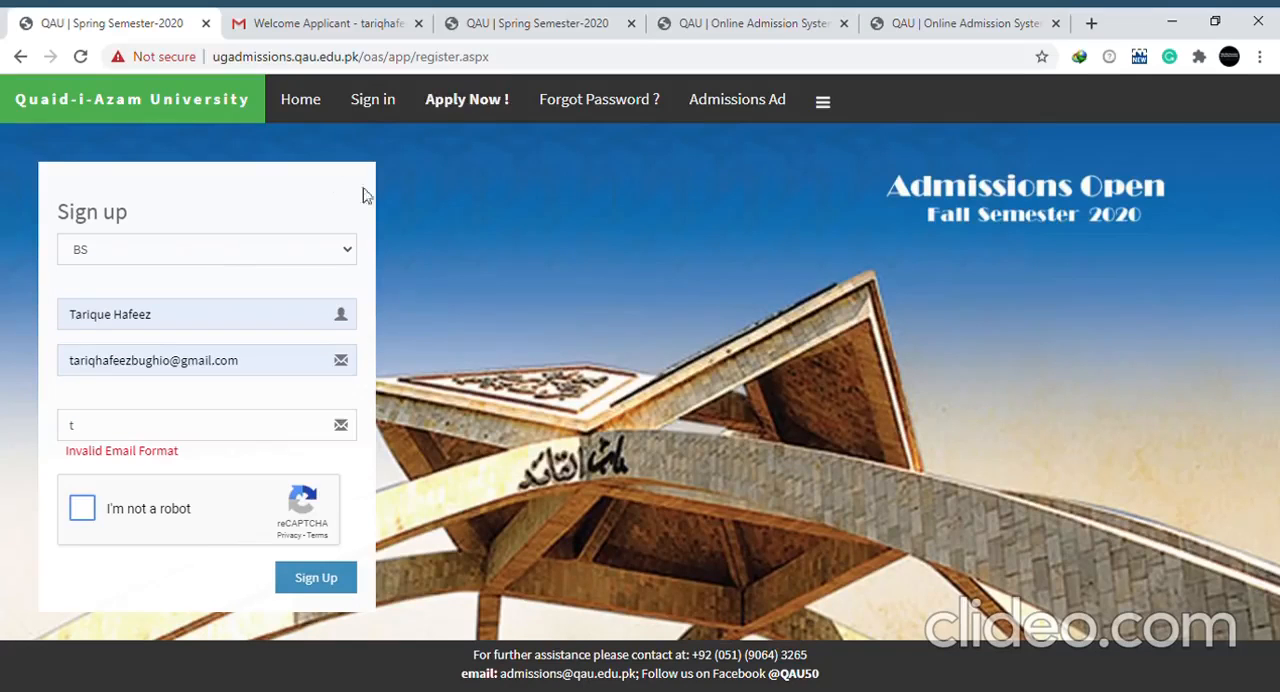
{"action": "left_click", "coordinate": [197, 430]}
{"action": "key", "text": "Down"}
{"action": "key", "text": "Return"}
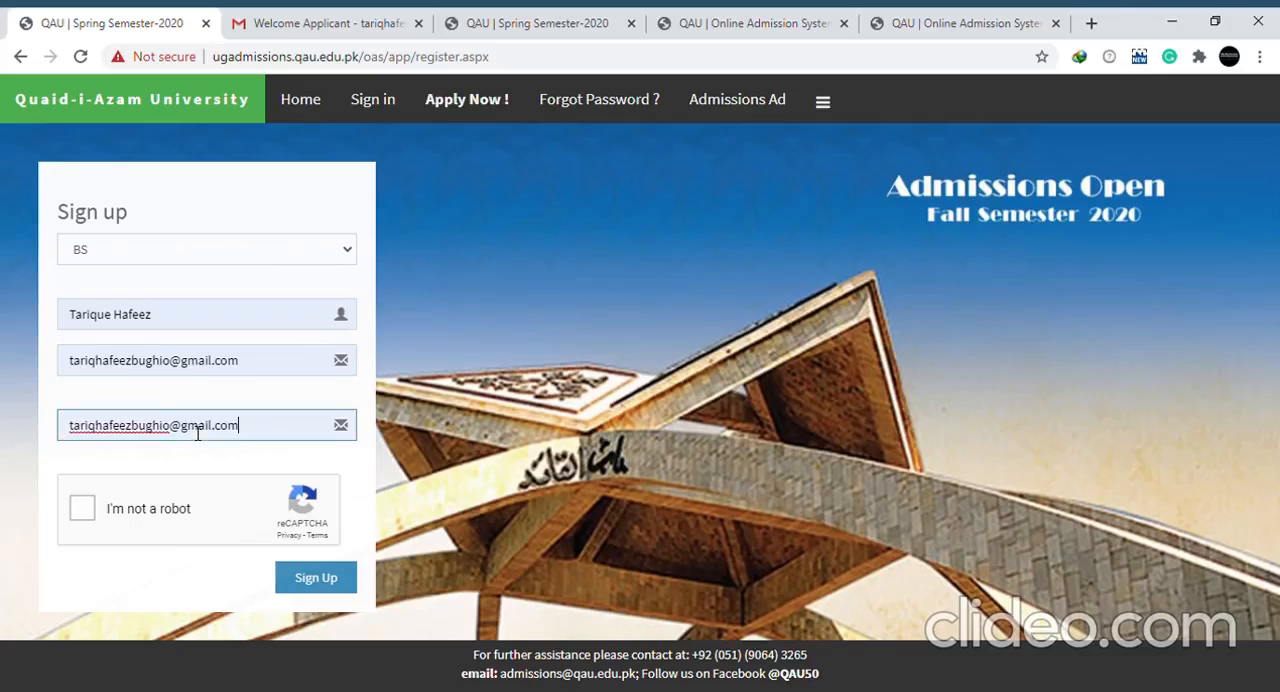
{"action": "left_click", "coordinate": [322, 592]}
Look at the Welcome Applicant e-mail for the login credentials and return to the open registration page
{"action": "left_click", "coordinate": [395, 17]}
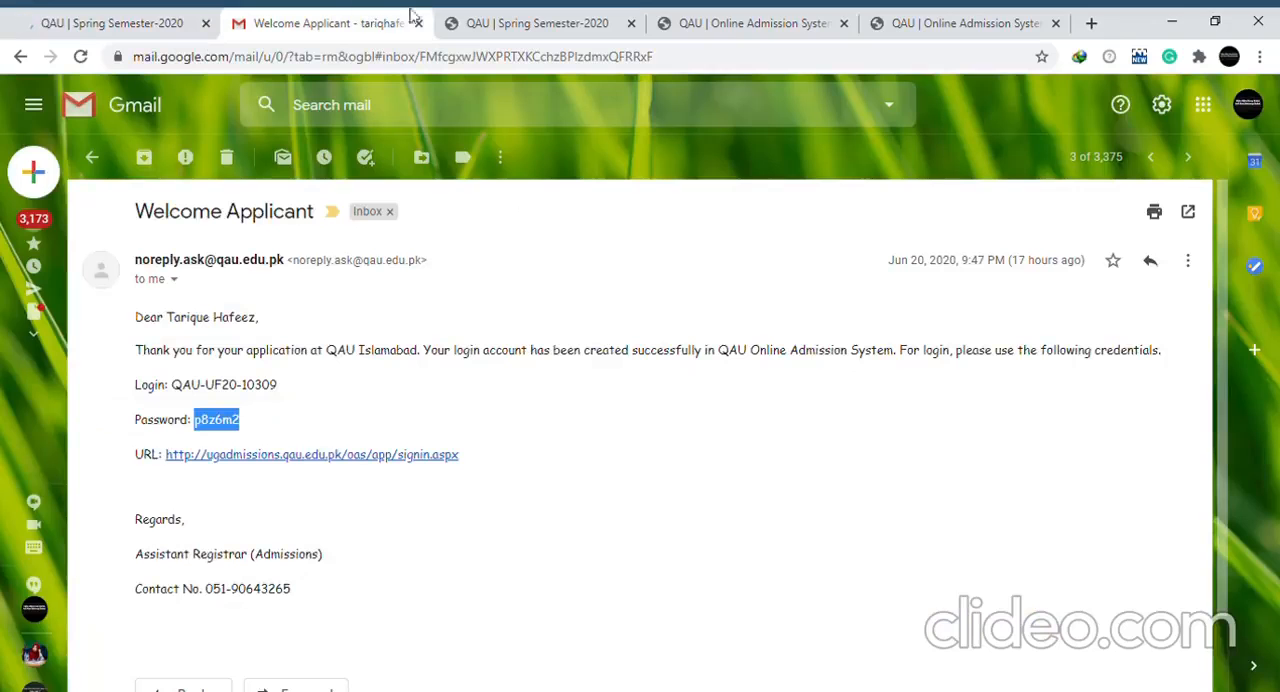
{"action": "left_click", "coordinate": [510, 16]}
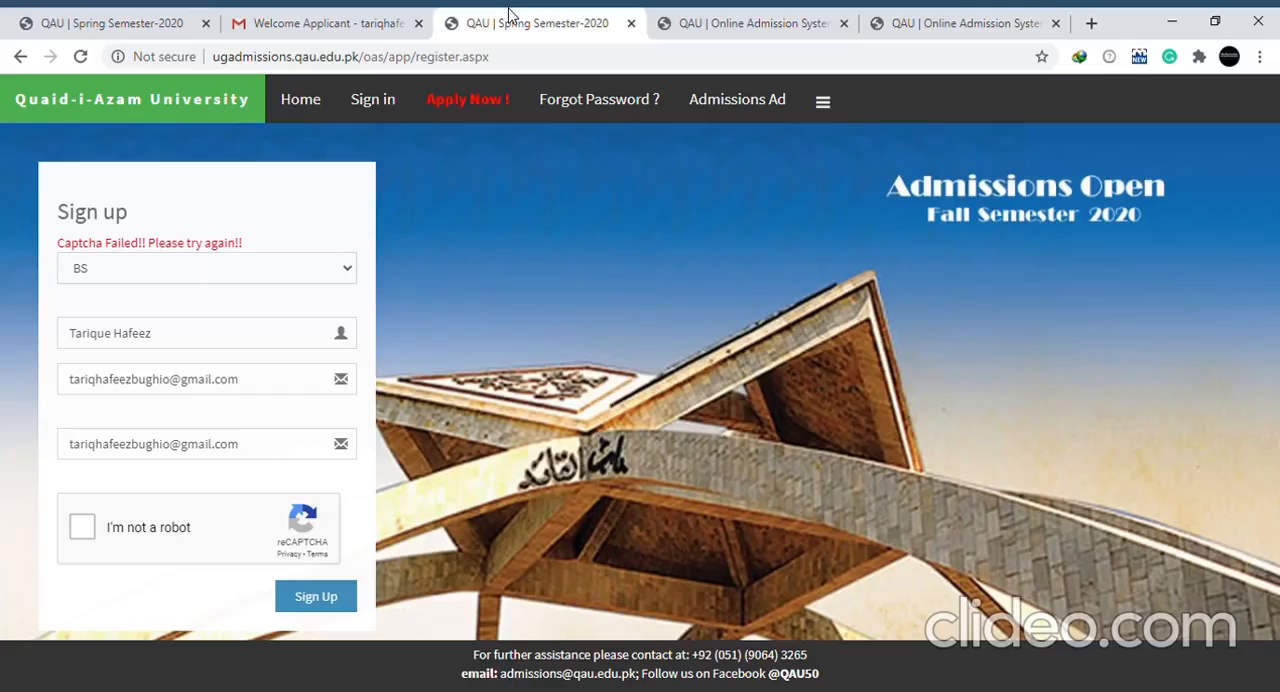
{"action": "left_click", "coordinate": [766, 16]}
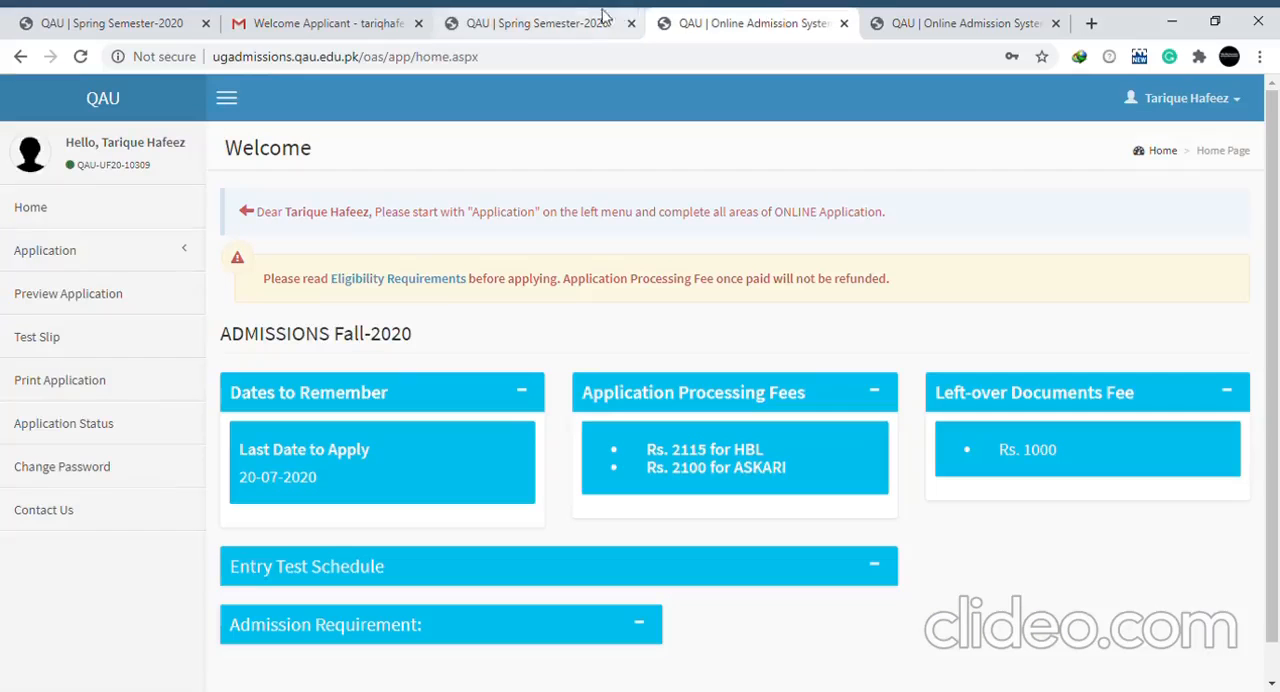
{"action": "left_click_drag", "start_coordinate": [565, 14], "coordinate": [504, 15]}
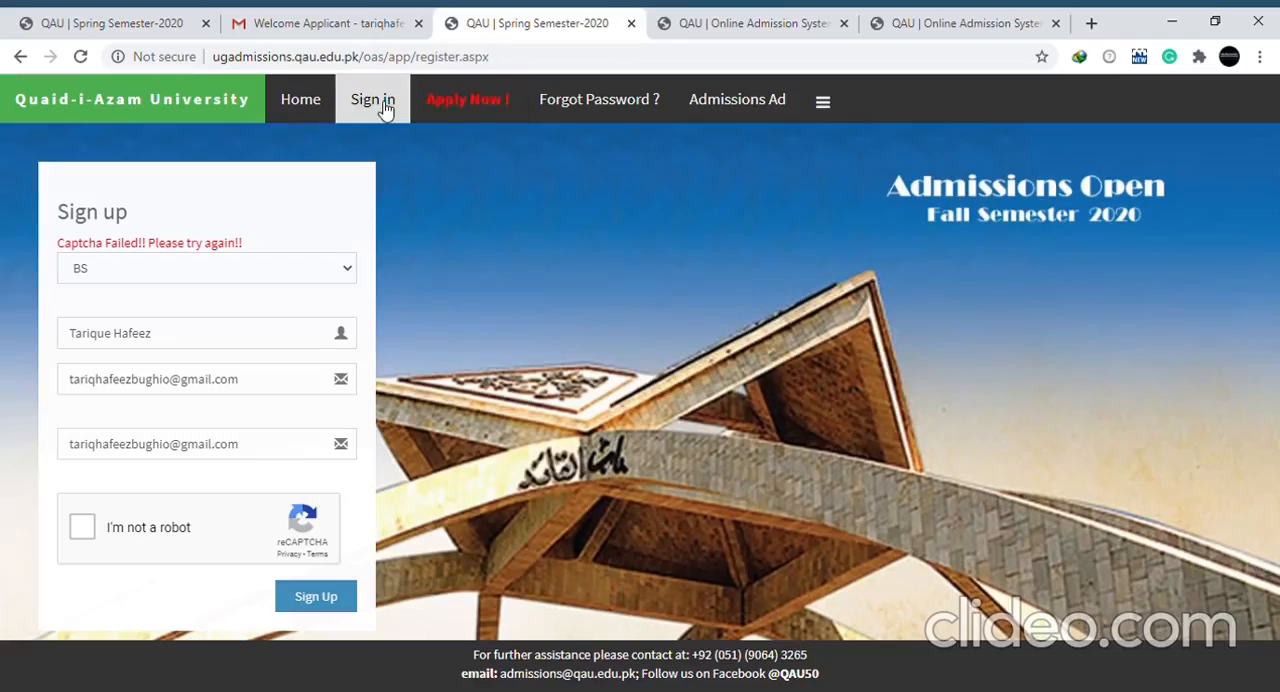
{"action": "left_click", "coordinate": [358, 20]}
{"action": "left_click", "coordinate": [481, 14]}
Open the admissions sign-in page, enter the login ID and account password, and submit them
{"action": "left_click", "coordinate": [373, 99]}
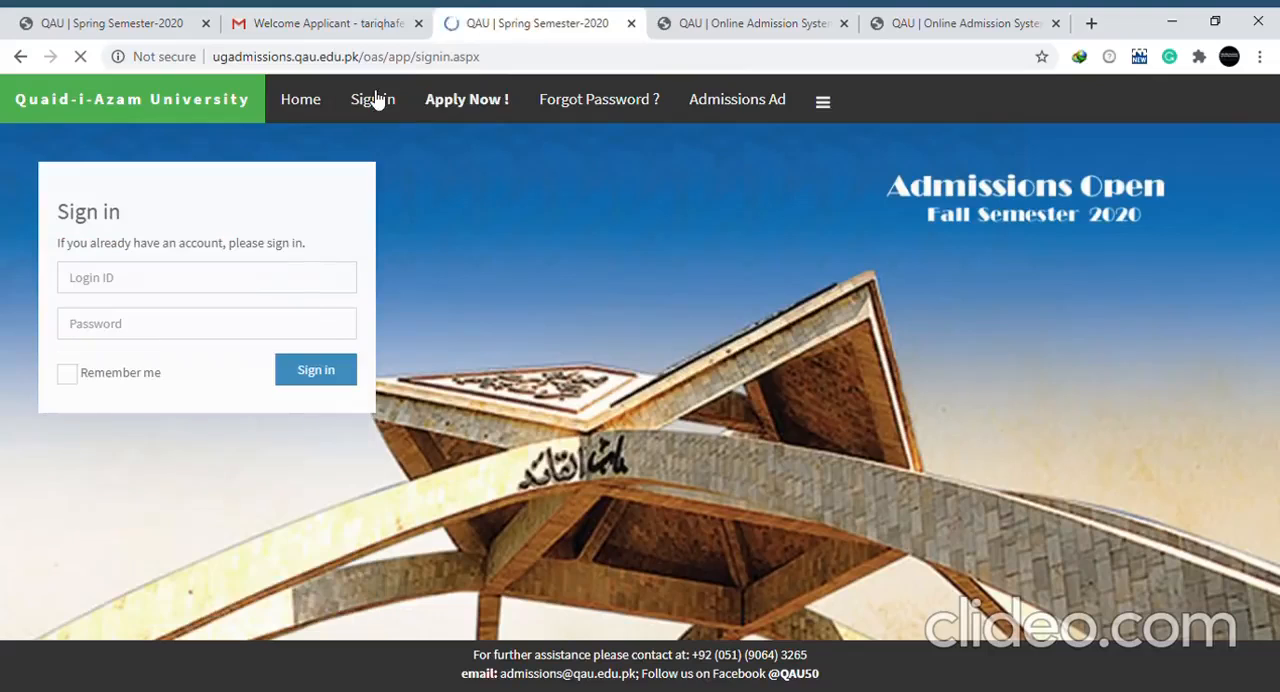
{"action": "left_click", "coordinate": [226, 288]}
{"action": "key", "text": "ctrl+v"}
{"action": "left_click", "coordinate": [168, 339]}
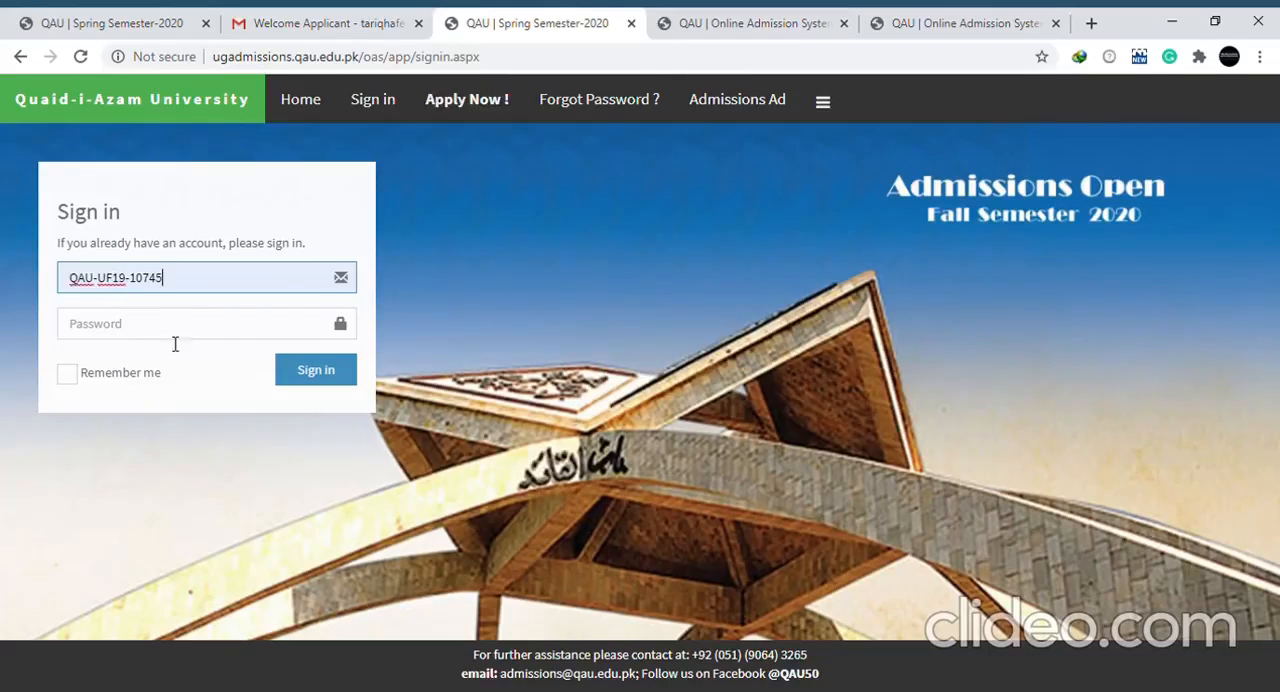
{"action": "left_click", "coordinate": [162, 339]}
{"action": "type", "text": "•••••"}
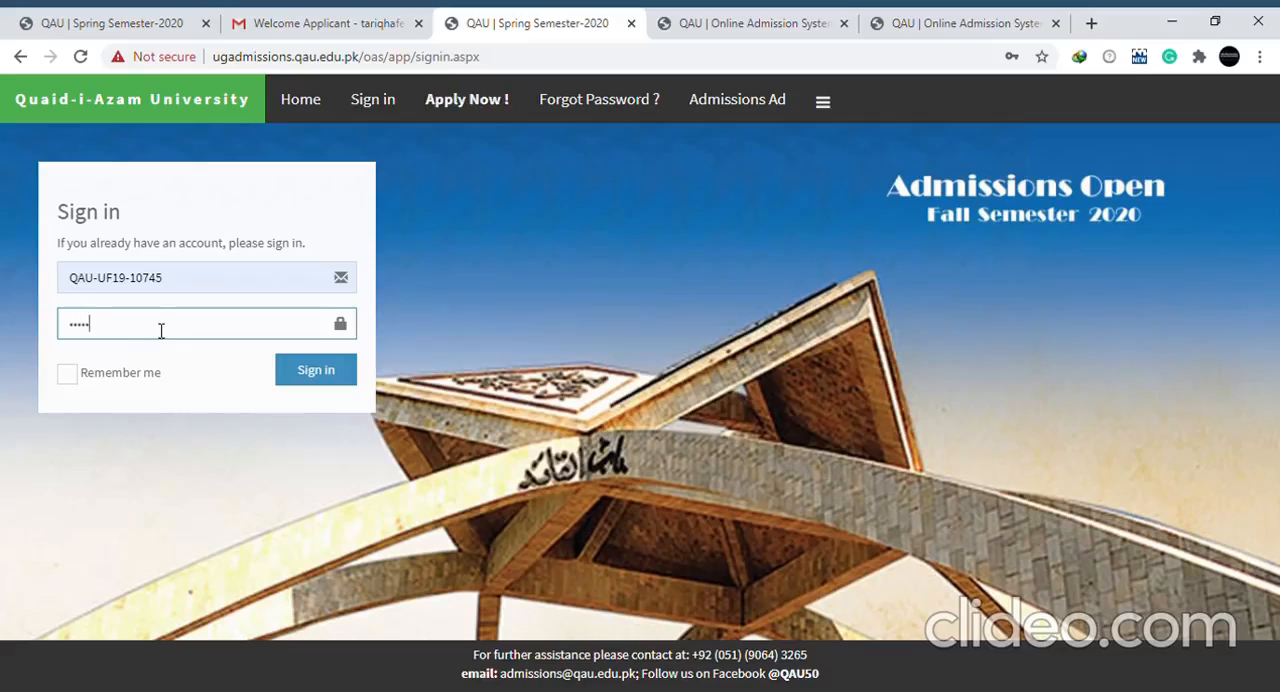
{"action": "left_click", "coordinate": [352, 368]}
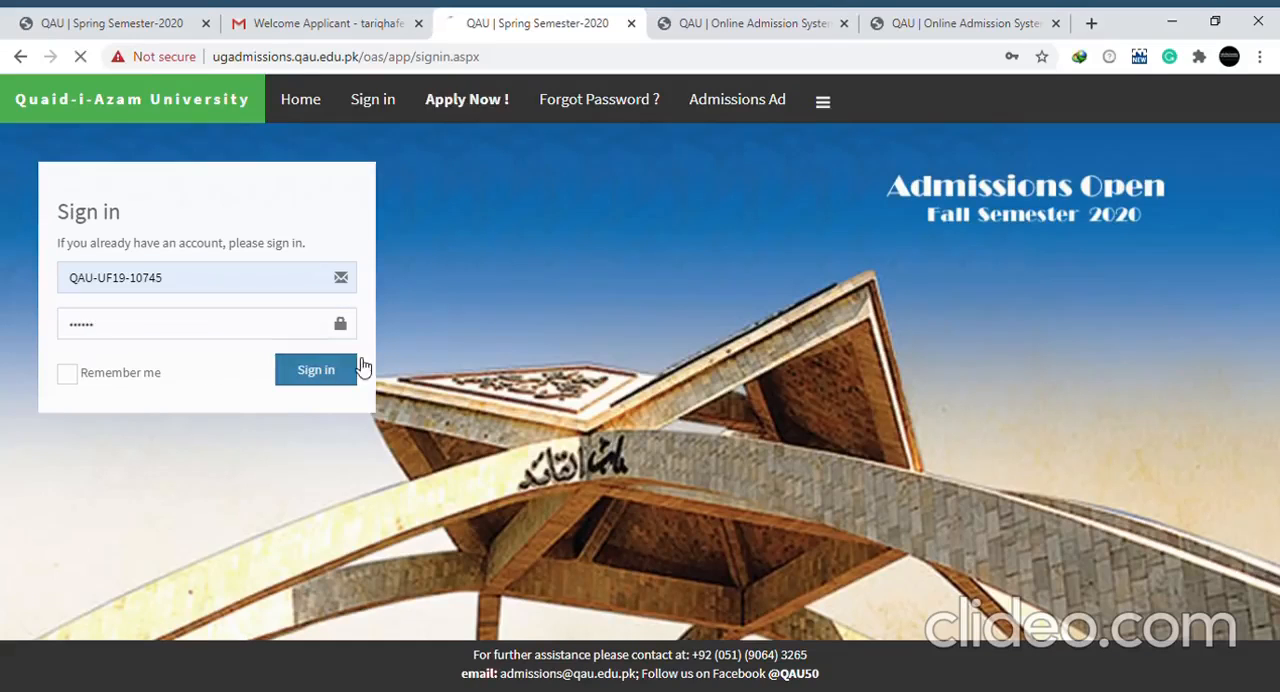
Open the Programme section of the signed-in applicant's application and remove all previously applied programmes
{"action": "left_click", "coordinate": [700, 15]}
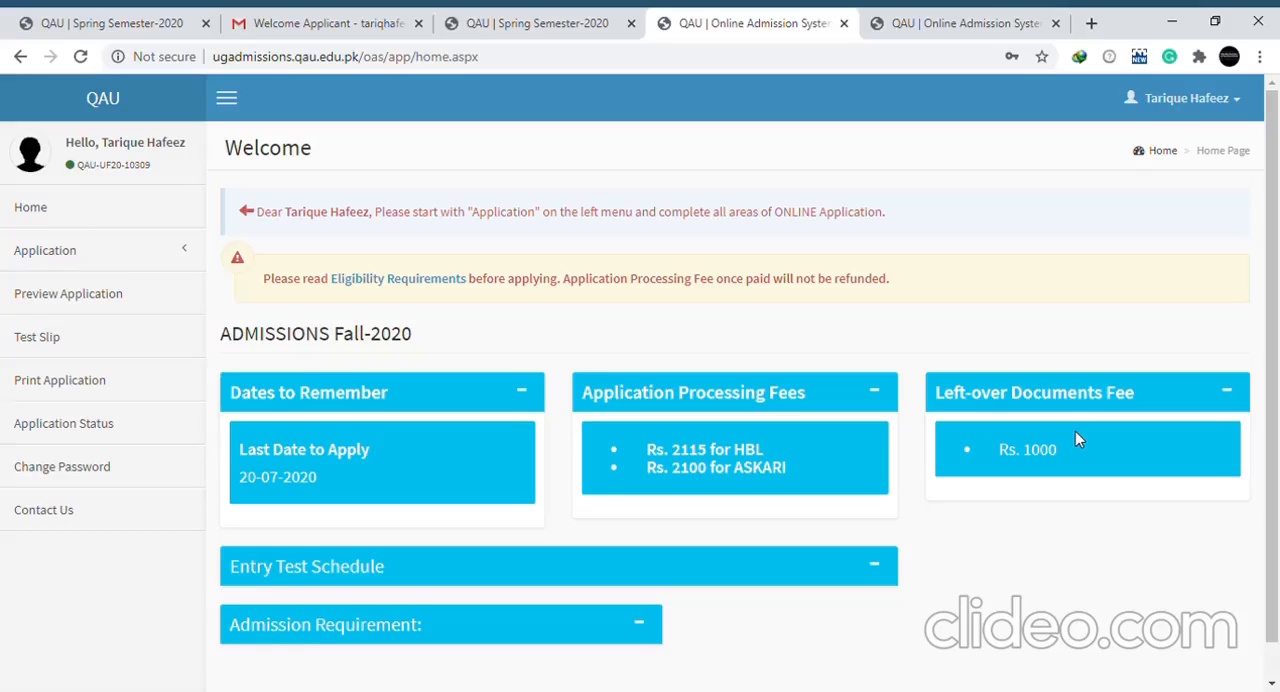
{"action": "left_click", "coordinate": [160, 254]}
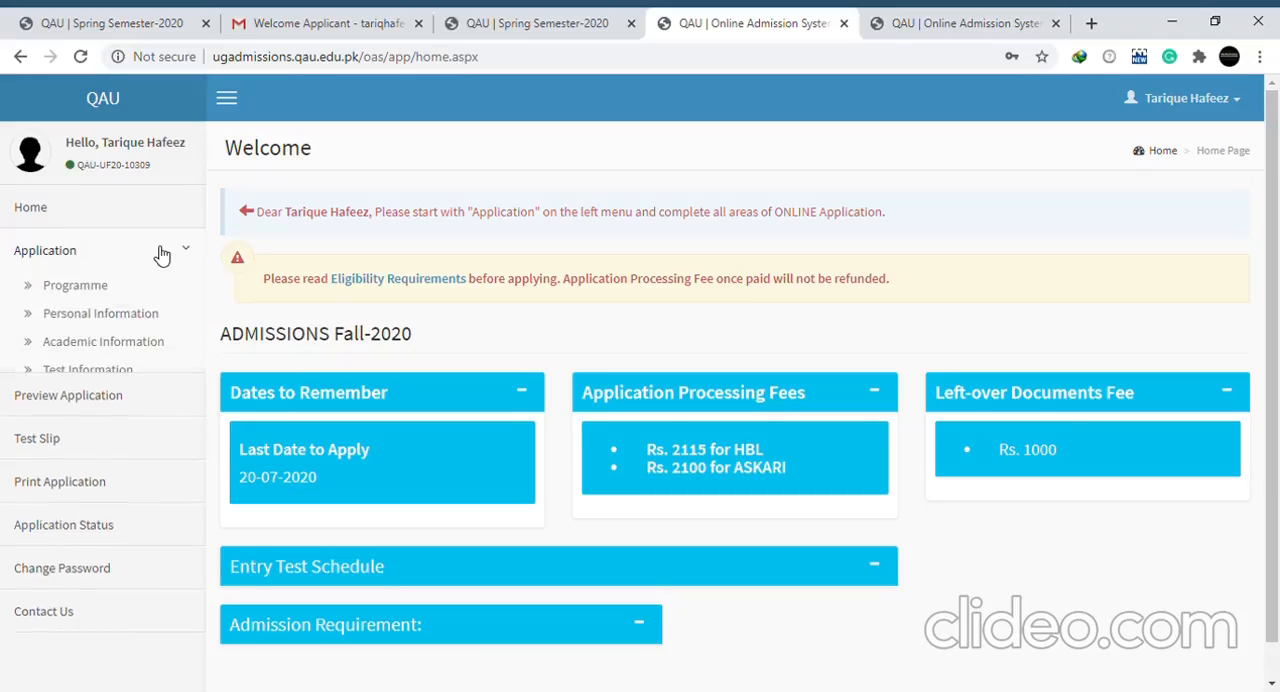
{"action": "left_click", "coordinate": [100, 292]}
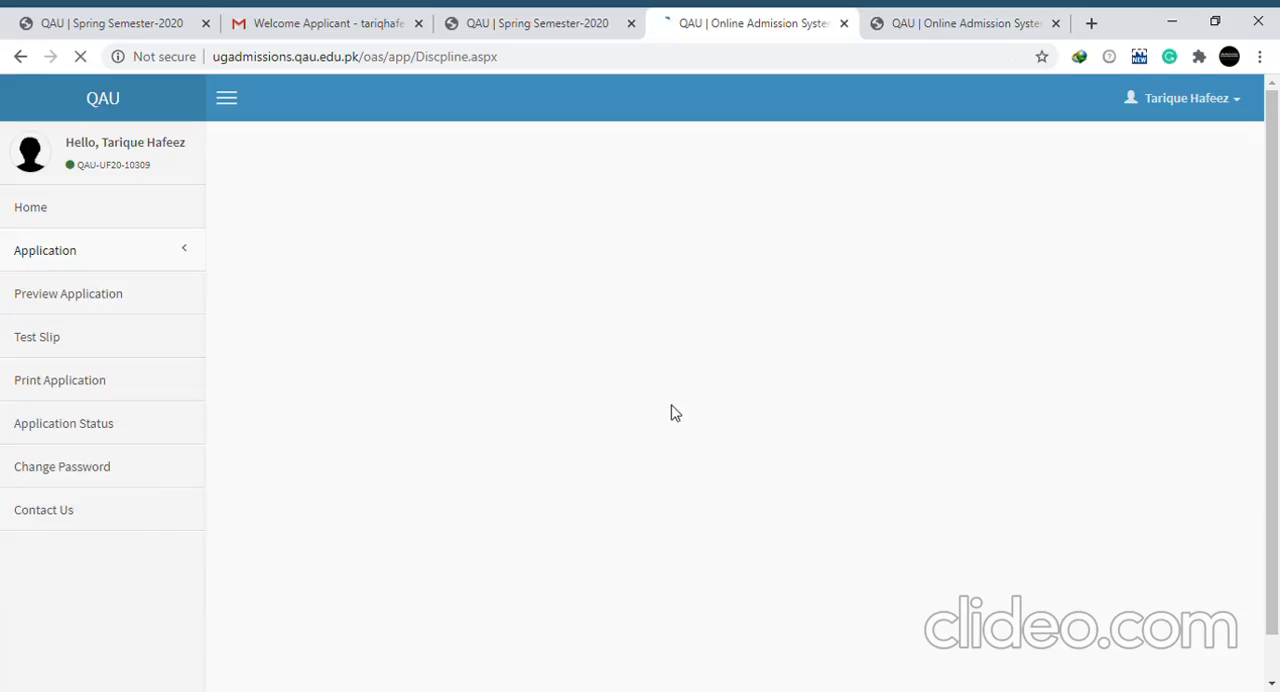
{"action": "left_click", "coordinate": [1178, 395]}
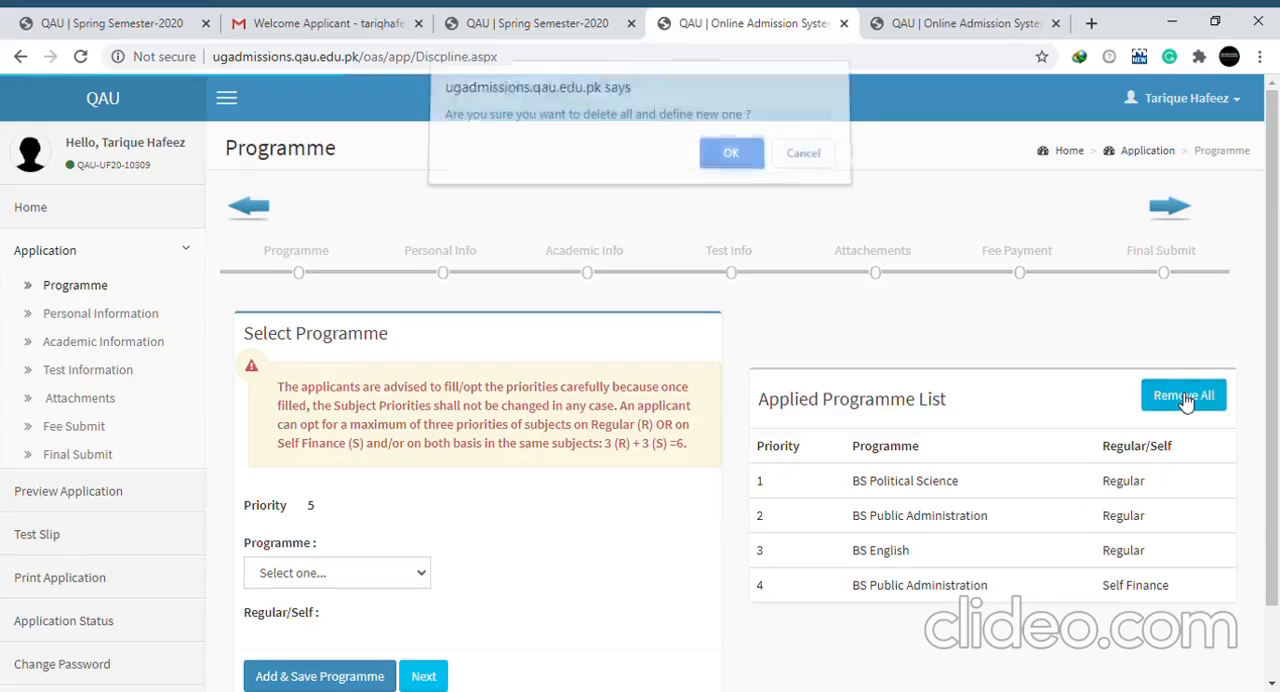
{"action": "left_click", "coordinate": [731, 163]}
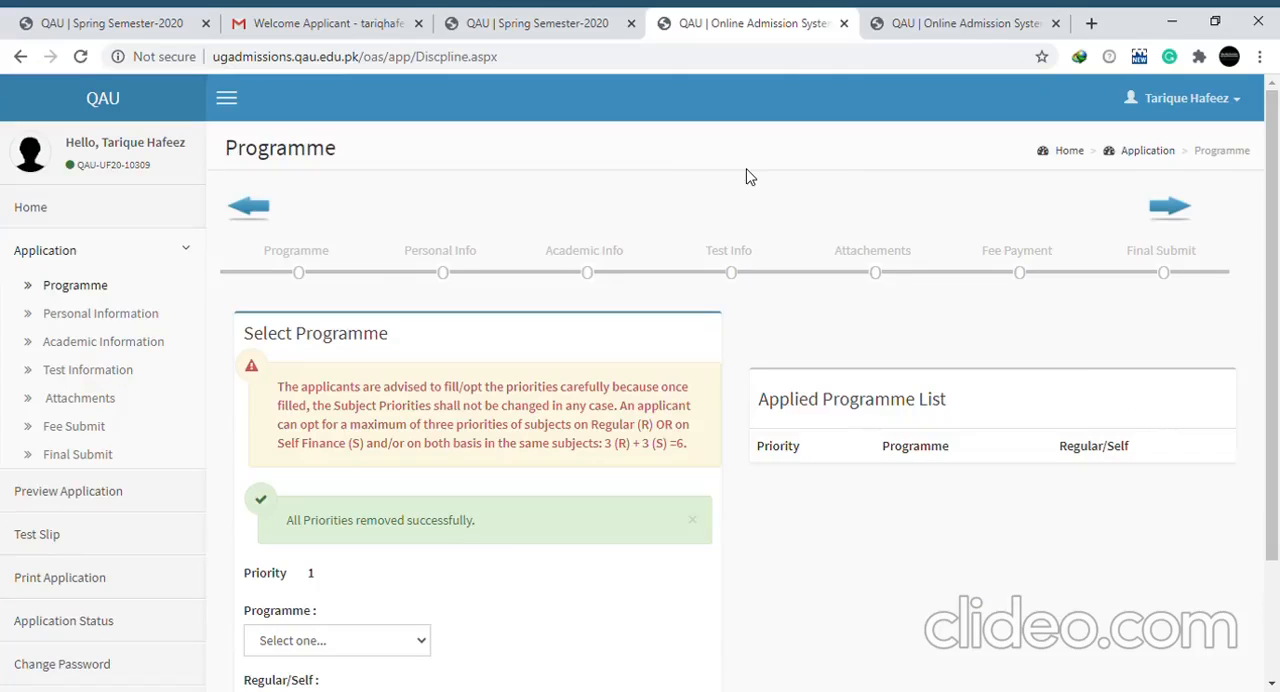
Add and save BS Political Science on a Regular basis as the first-priority programme
{"action": "left_click_drag", "start_coordinate": [1276, 377], "coordinate": [1278, 449]}
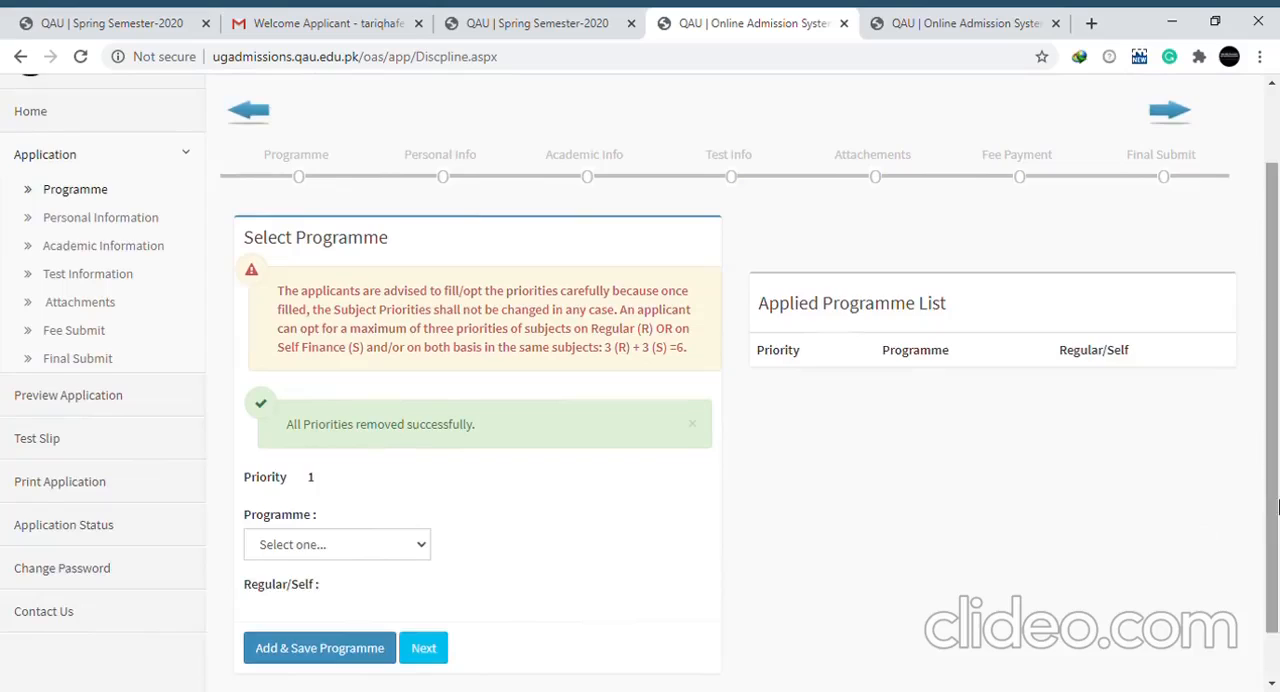
{"action": "left_click_drag", "start_coordinate": [1278, 507], "coordinate": [1278, 583]}
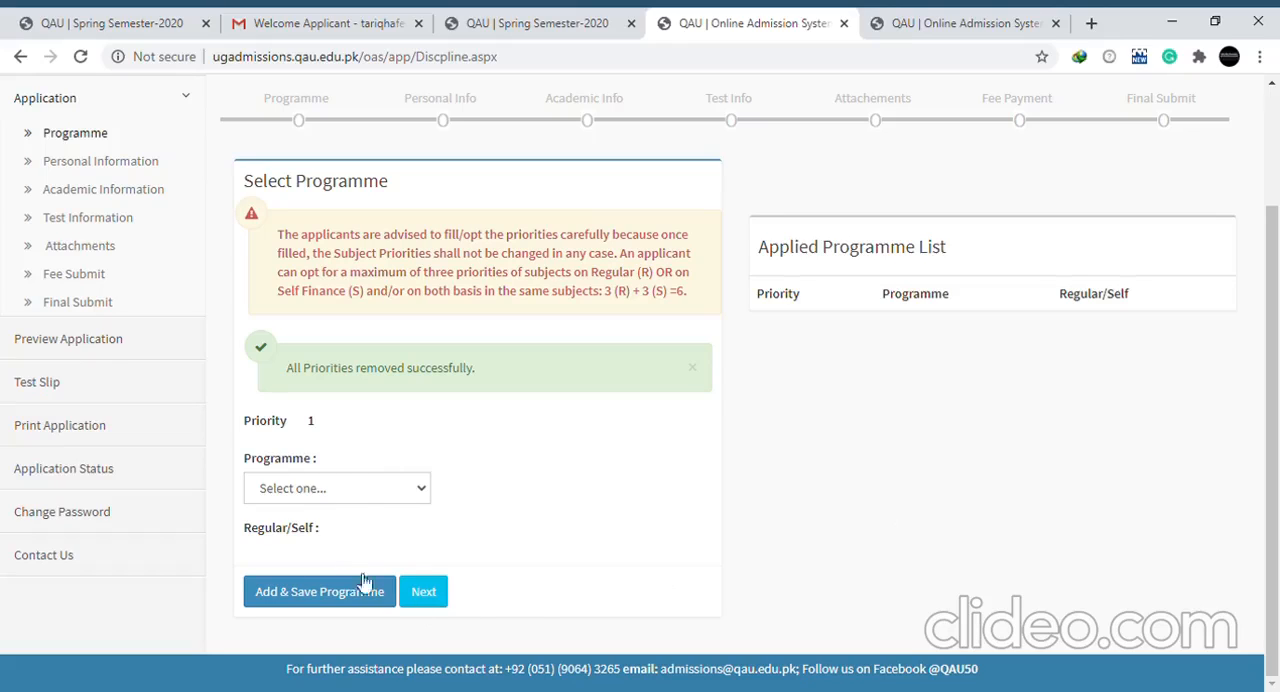
{"action": "left_click", "coordinate": [379, 488]}
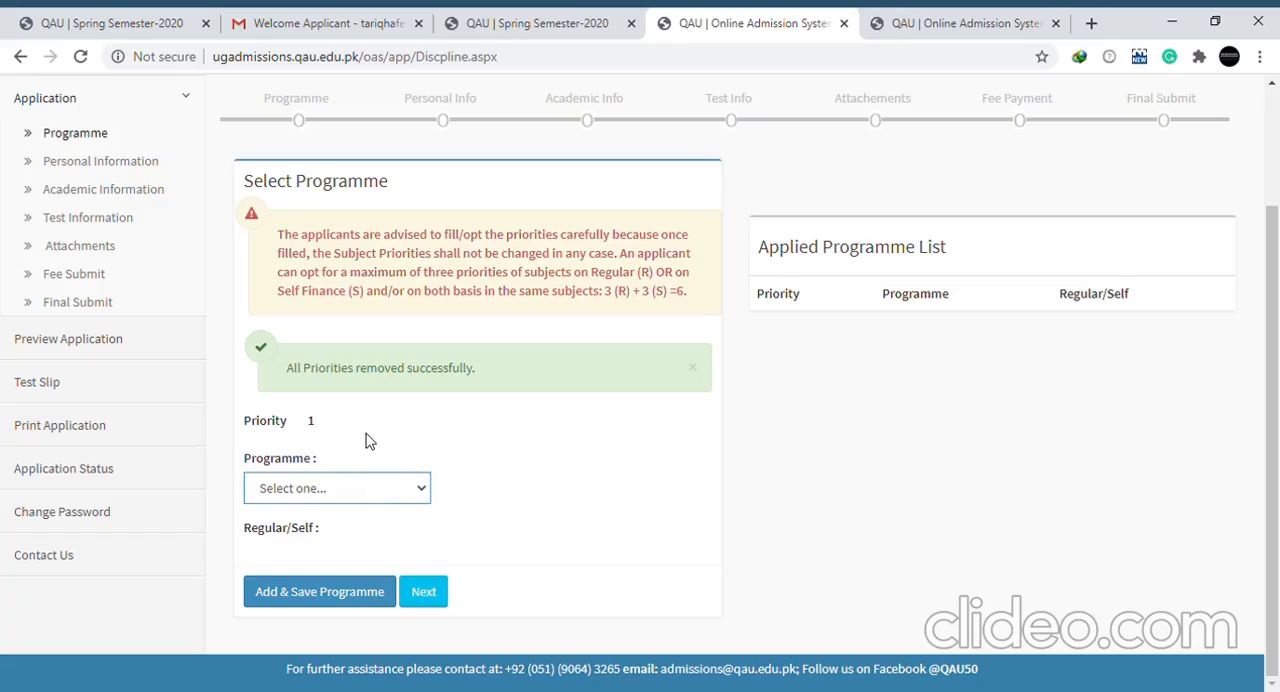
{"action": "left_click", "coordinate": [378, 393]}
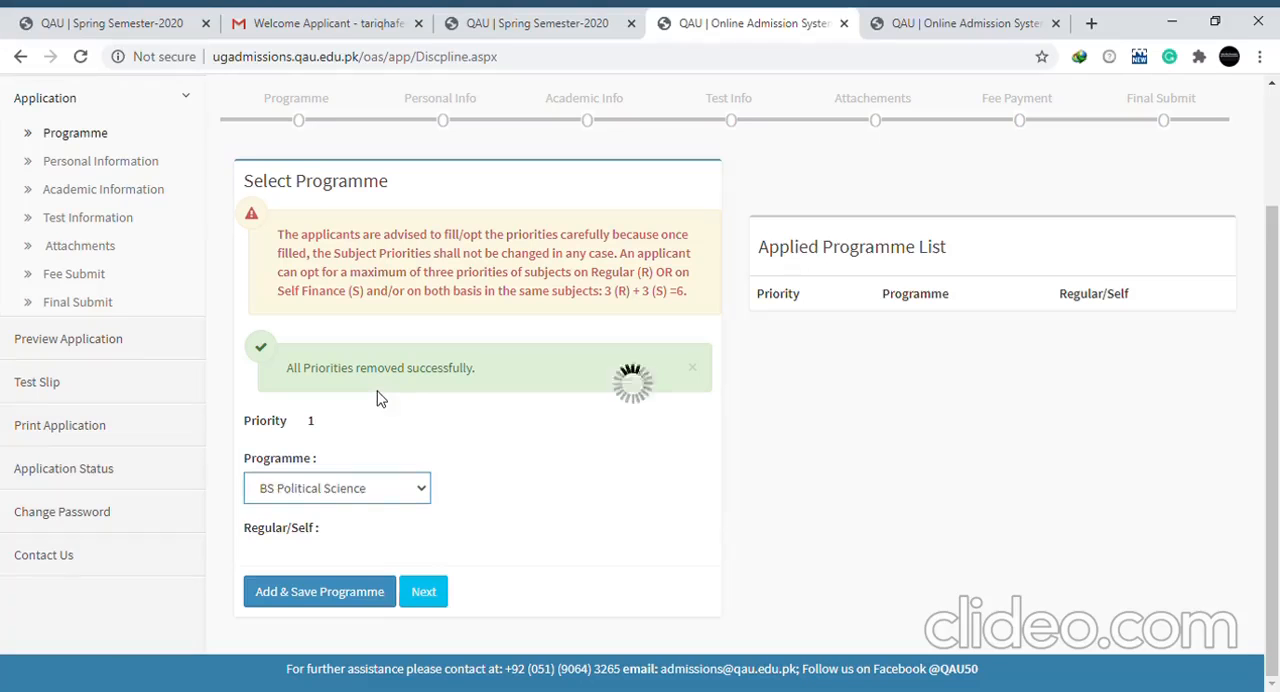
{"action": "left_click", "coordinate": [388, 672]}
{"action": "left_click", "coordinate": [352, 630]}
{"action": "scroll", "coordinate": [903, 586], "scroll_direction": "down", "scroll_amount": 2}
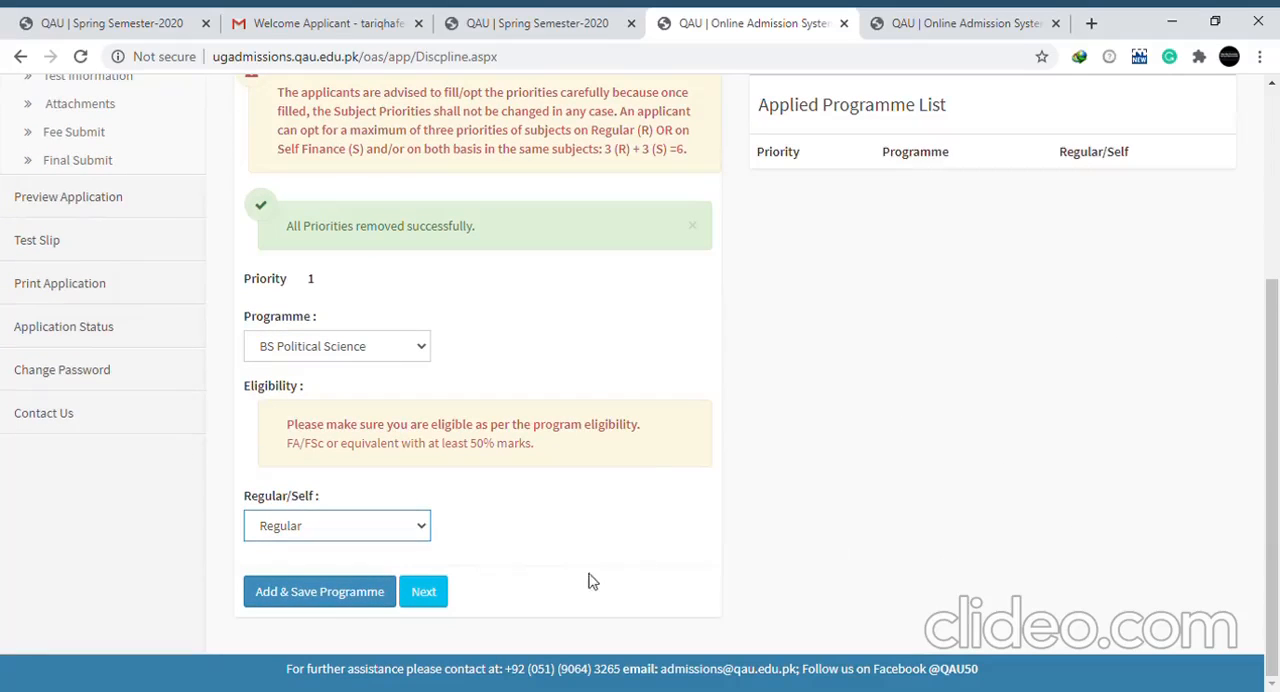
{"action": "left_click", "coordinate": [335, 598]}
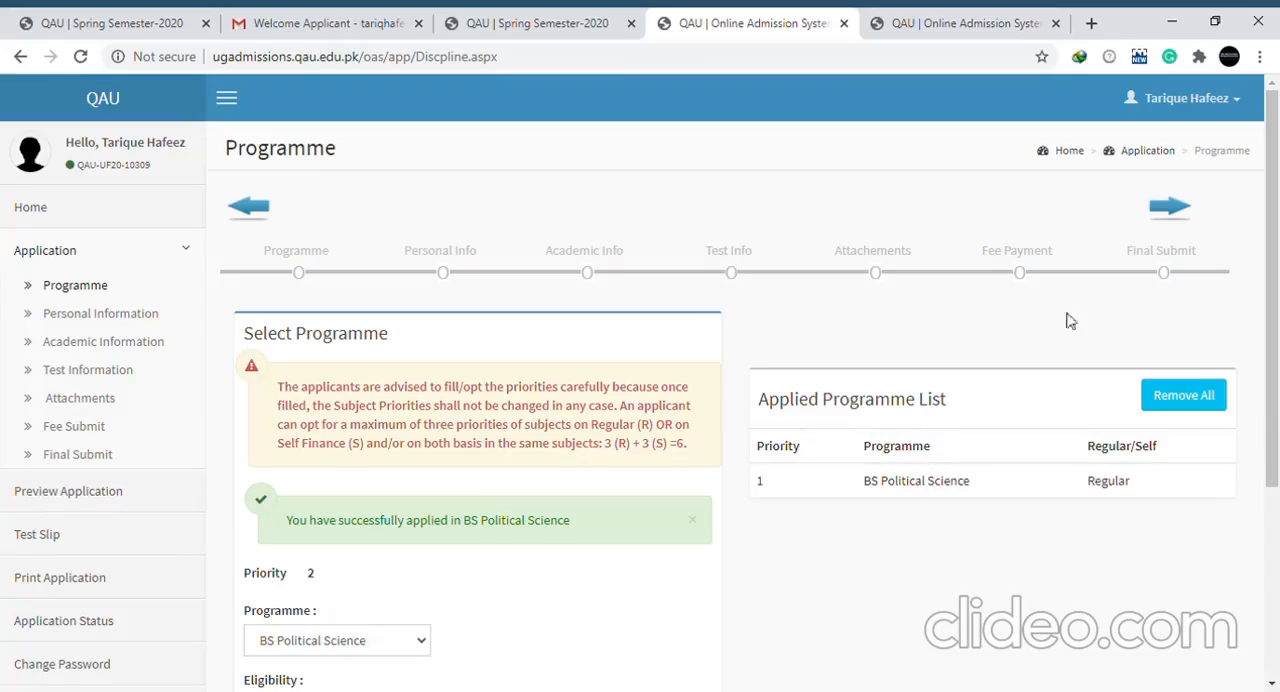
Add and save BS Public Administration on a Regular basis as the second-priority programme
{"action": "left_click_drag", "start_coordinate": [1275, 428], "coordinate": [1276, 571]}
{"action": "left_click", "coordinate": [406, 417]}
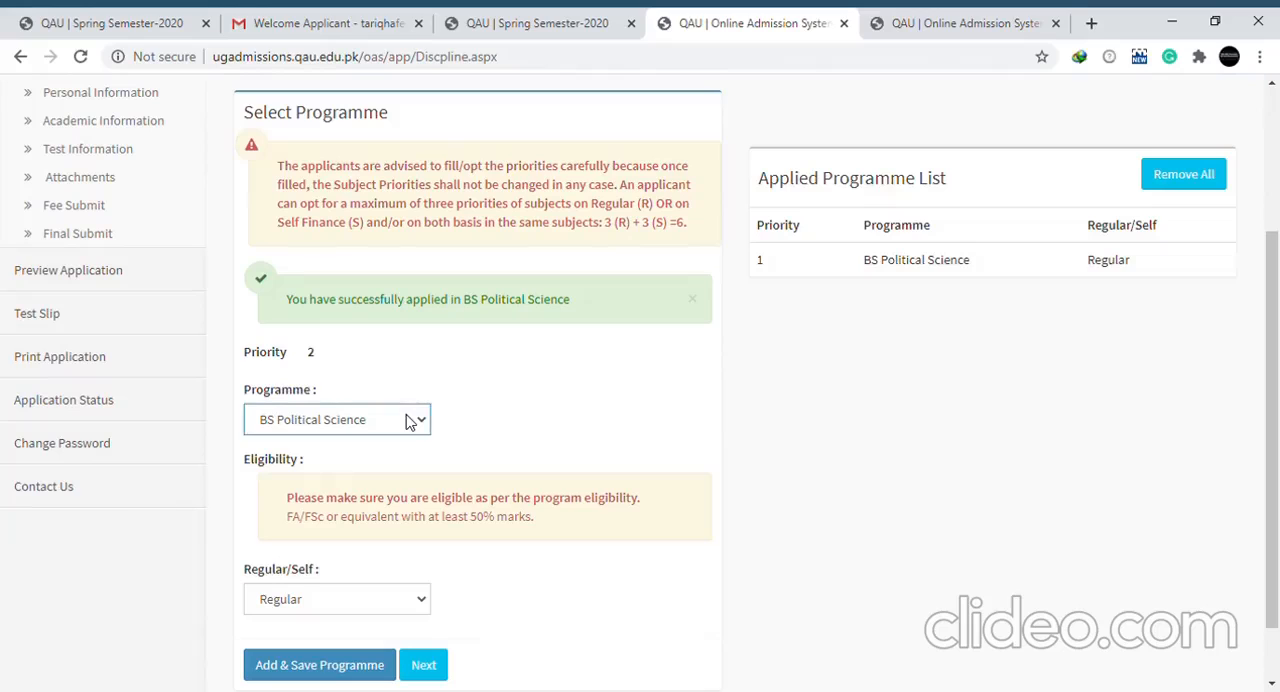
{"action": "left_click", "coordinate": [393, 400]}
{"action": "key", "text": "Down"}
{"action": "key", "text": "Down"}
{"action": "key", "text": "Down"}
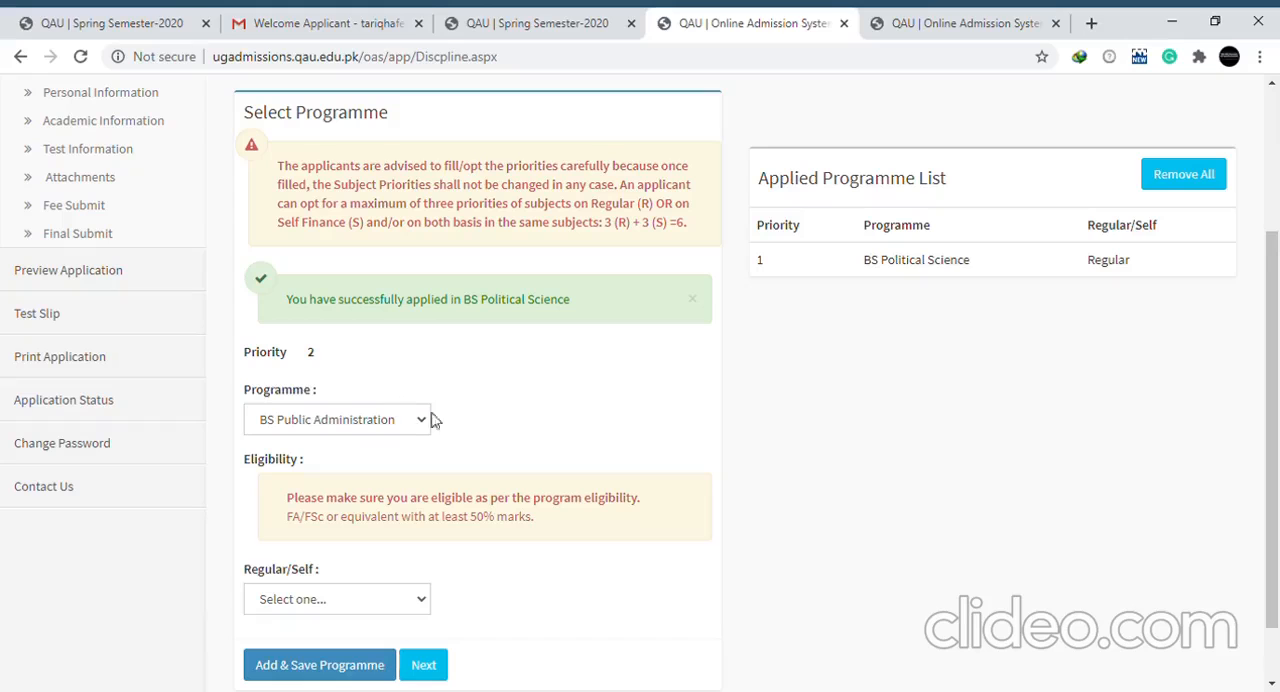
{"action": "left_click", "coordinate": [370, 602]}
{"action": "key", "text": "Down"}
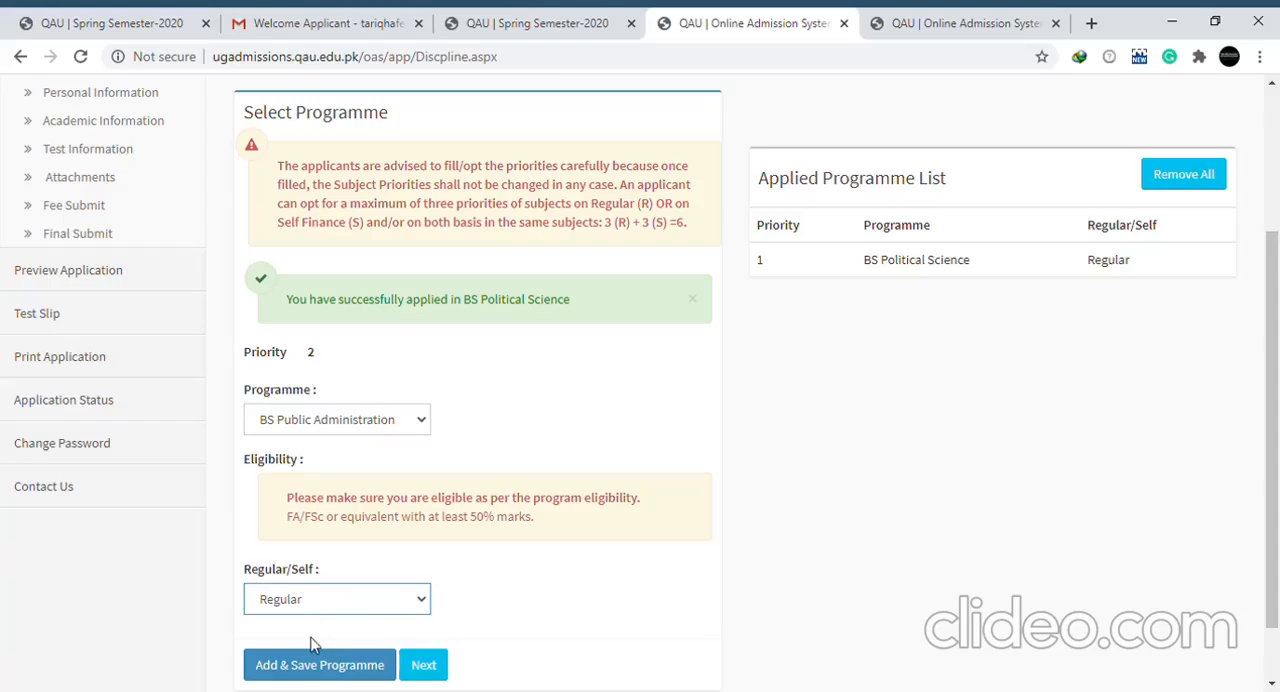
{"action": "left_click", "coordinate": [322, 666]}
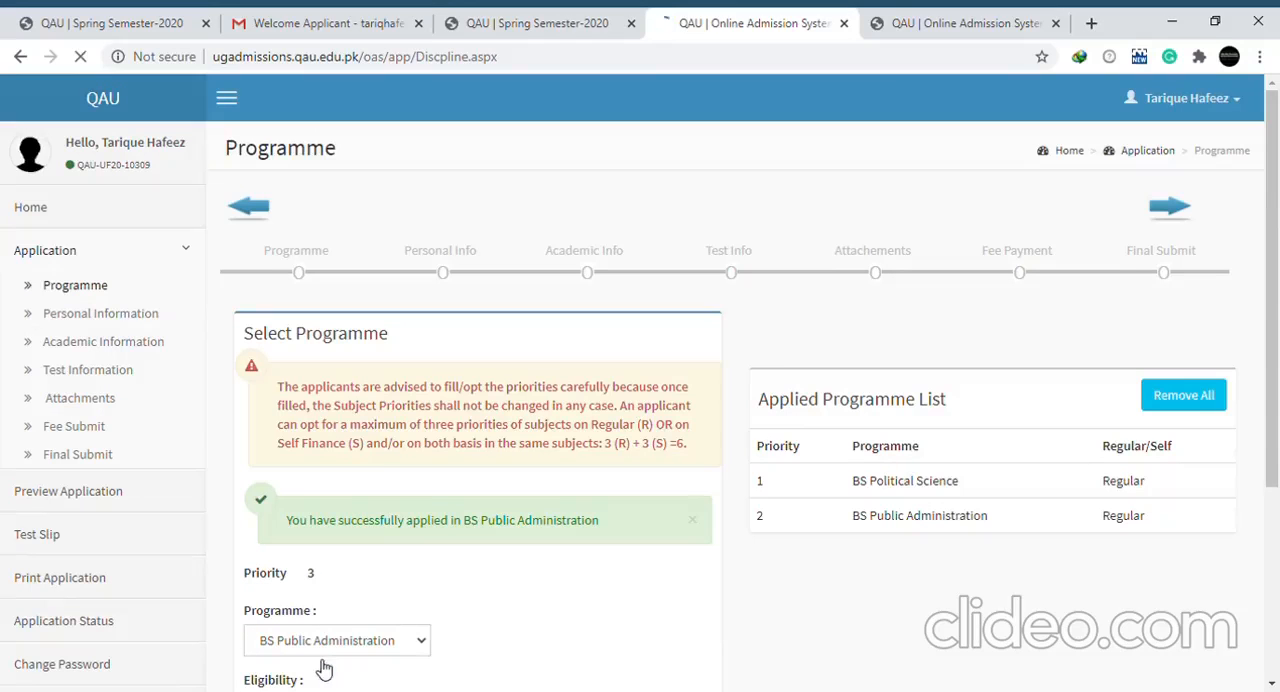
Add and save BS English on a Regular basis as the third-priority programme
{"action": "left_click_drag", "start_coordinate": [1277, 461], "coordinate": [1276, 612]}
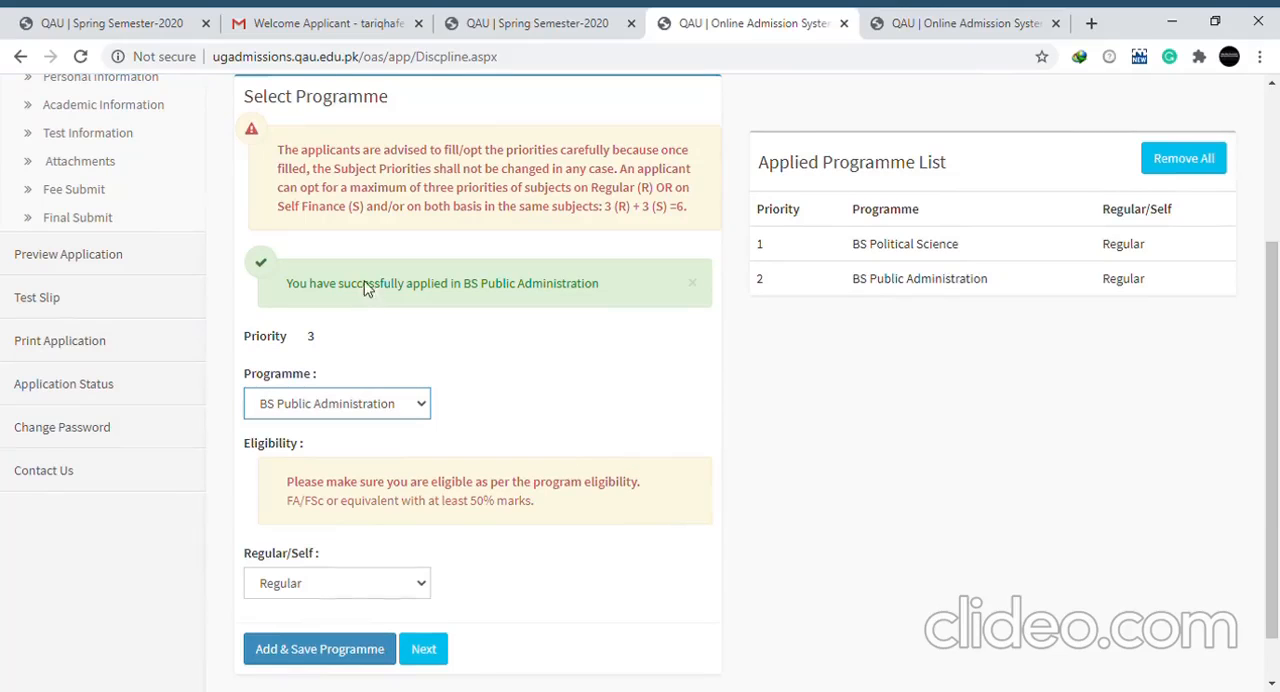
{"action": "left_click", "coordinate": [402, 365]}
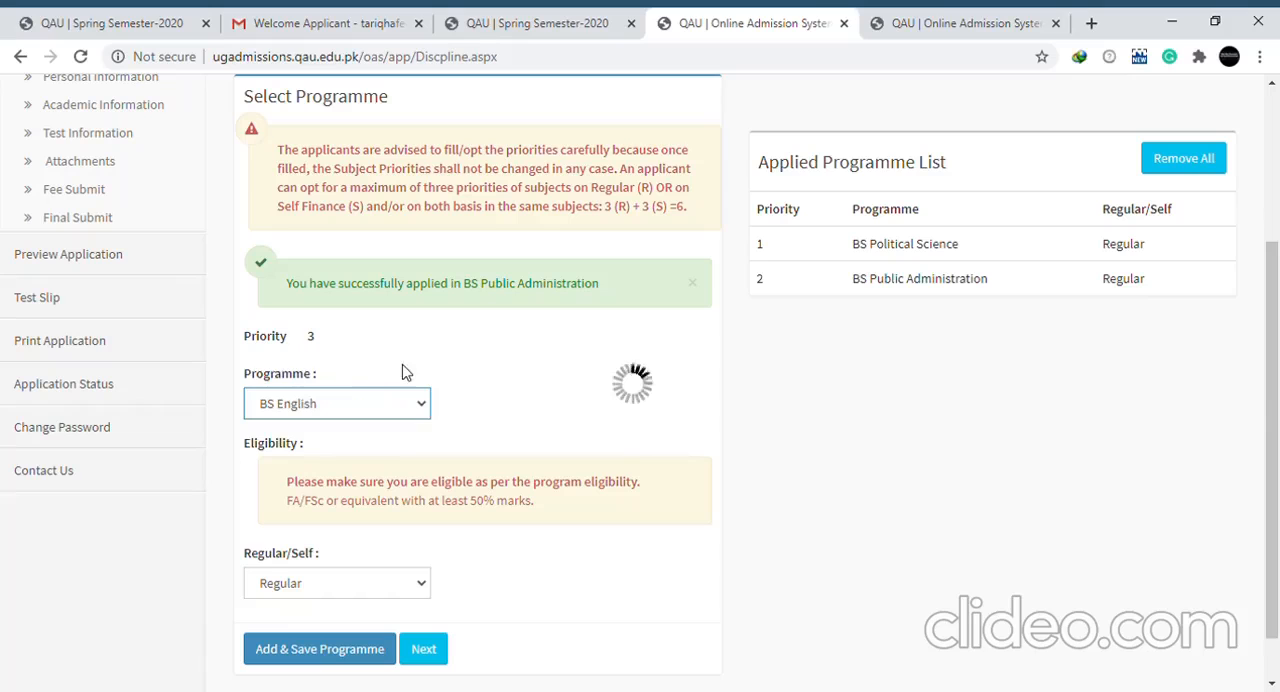
{"action": "left_click", "coordinate": [386, 591]}
{"action": "left_click", "coordinate": [360, 621]}
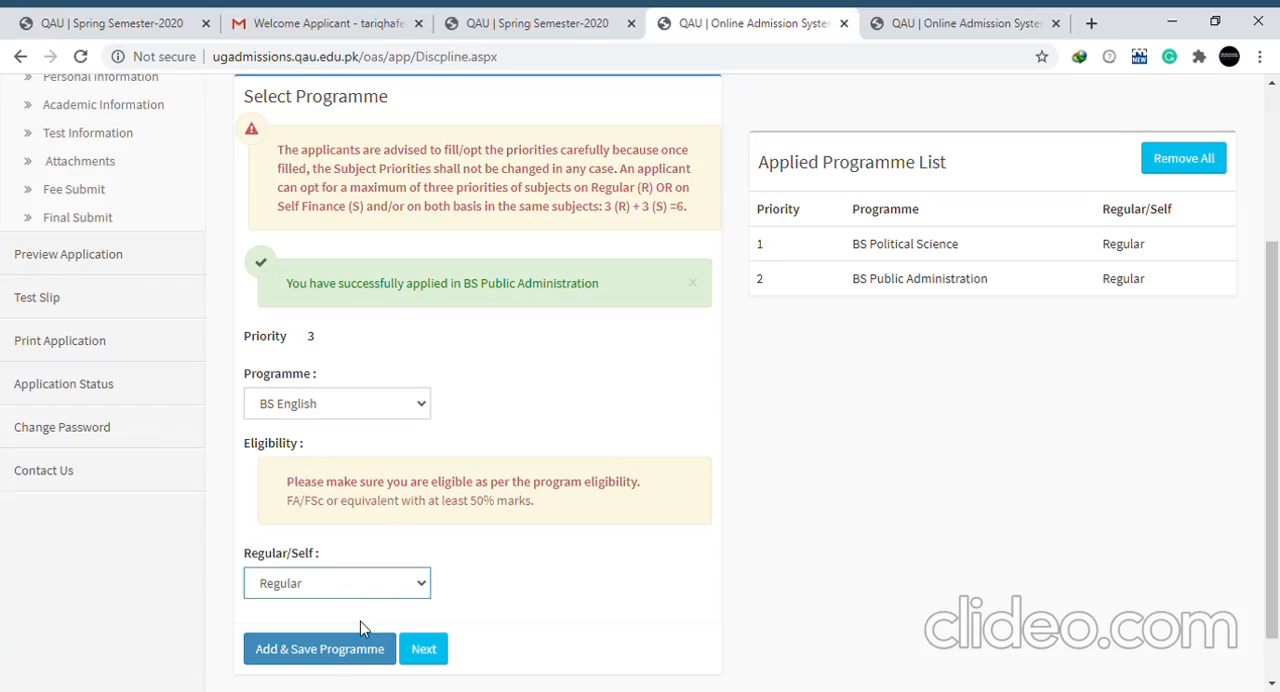
{"action": "left_click", "coordinate": [343, 655]}
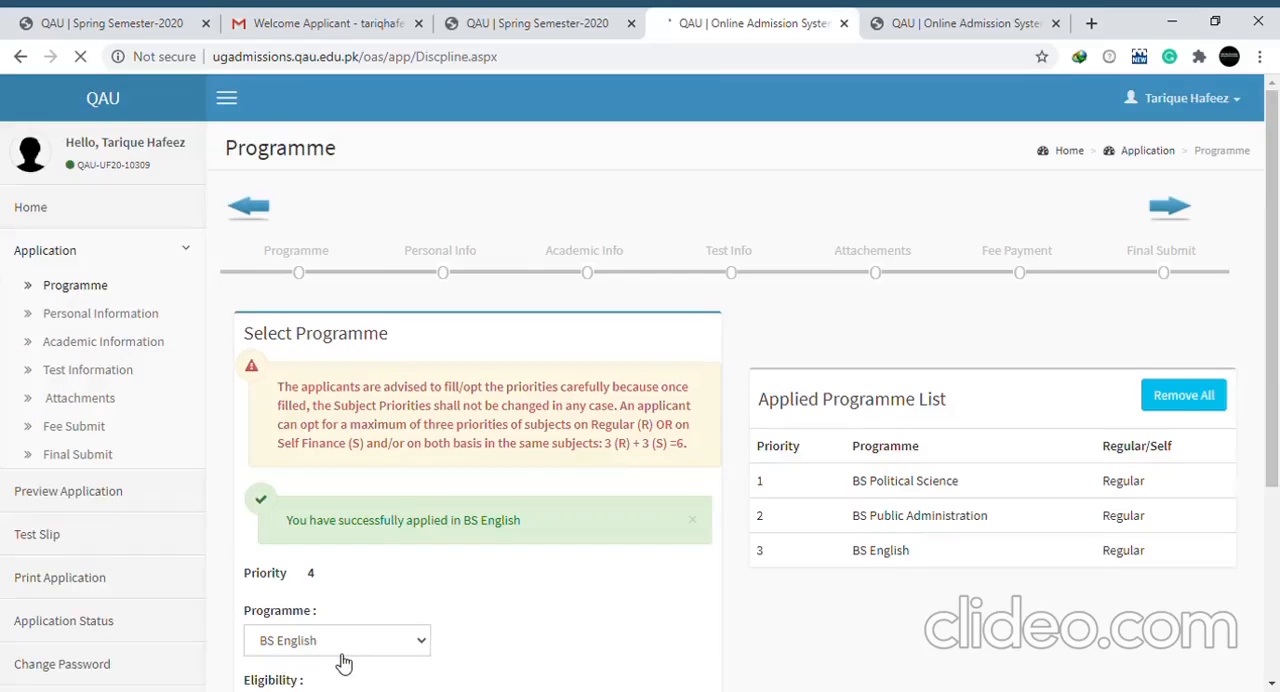
Add and save BS Political Science on a Self Finance basis as the fourth priority, and continue to the Personal Information section
{"action": "scroll", "coordinate": [344, 664], "scroll_direction": "down", "scroll_amount": 1}
{"action": "left_click", "coordinate": [405, 573]}
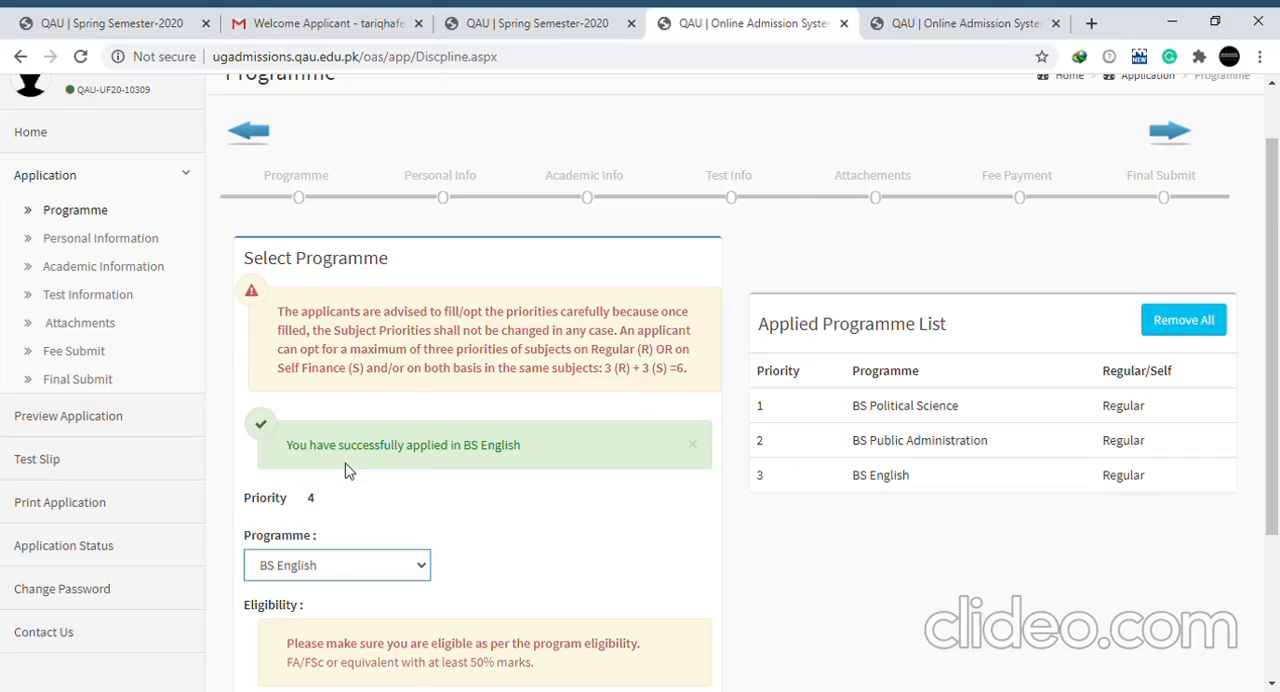
{"action": "left_click_drag", "start_coordinate": [1274, 404], "coordinate": [1274, 528]}
{"action": "left_click", "coordinate": [410, 573]}
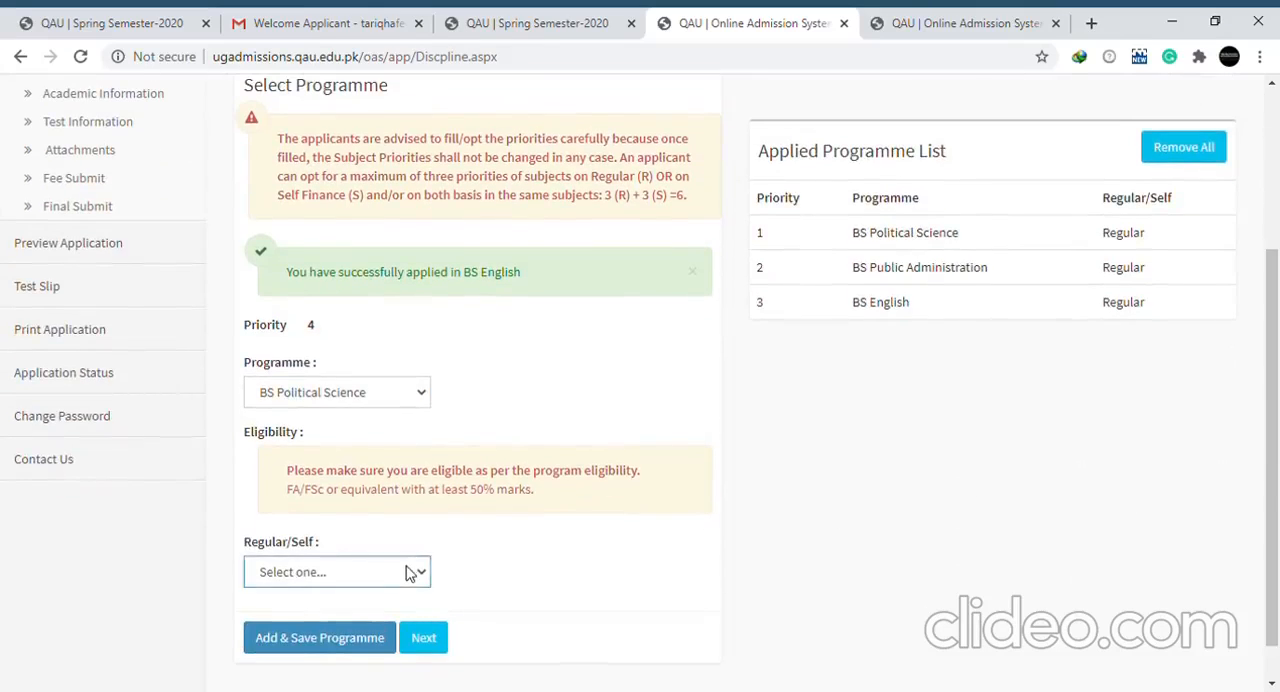
{"action": "left_click", "coordinate": [336, 627]}
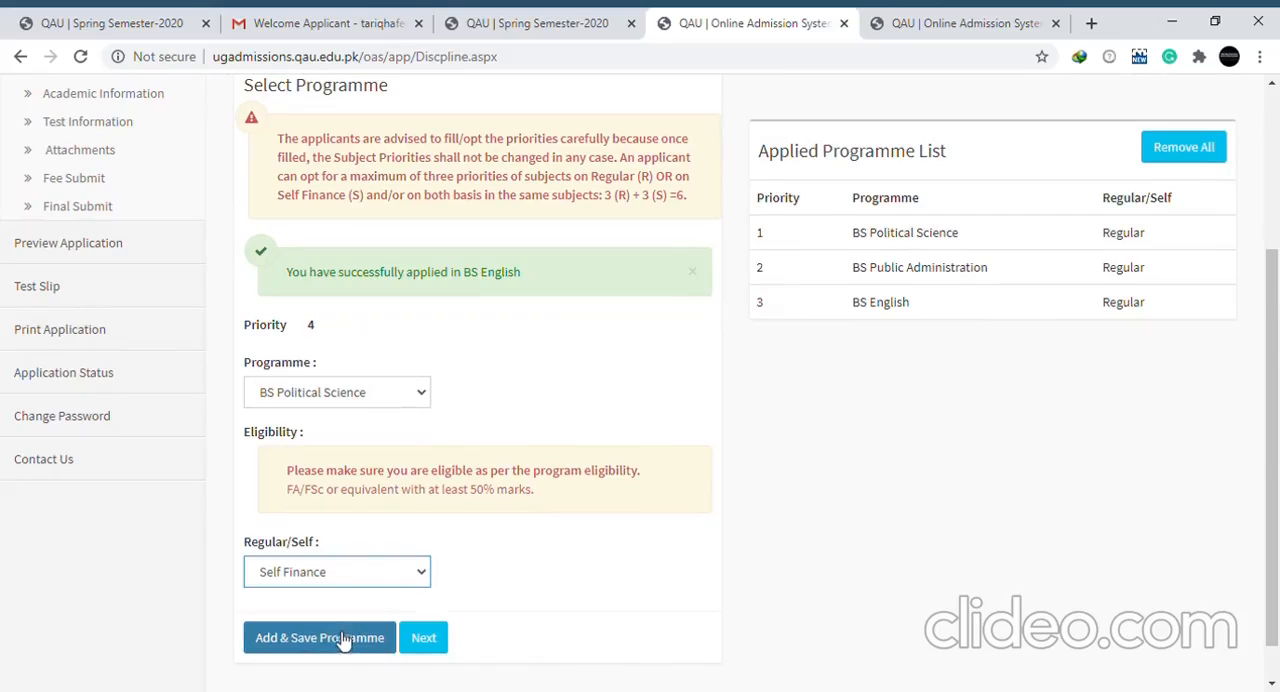
{"action": "left_click", "coordinate": [330, 638]}
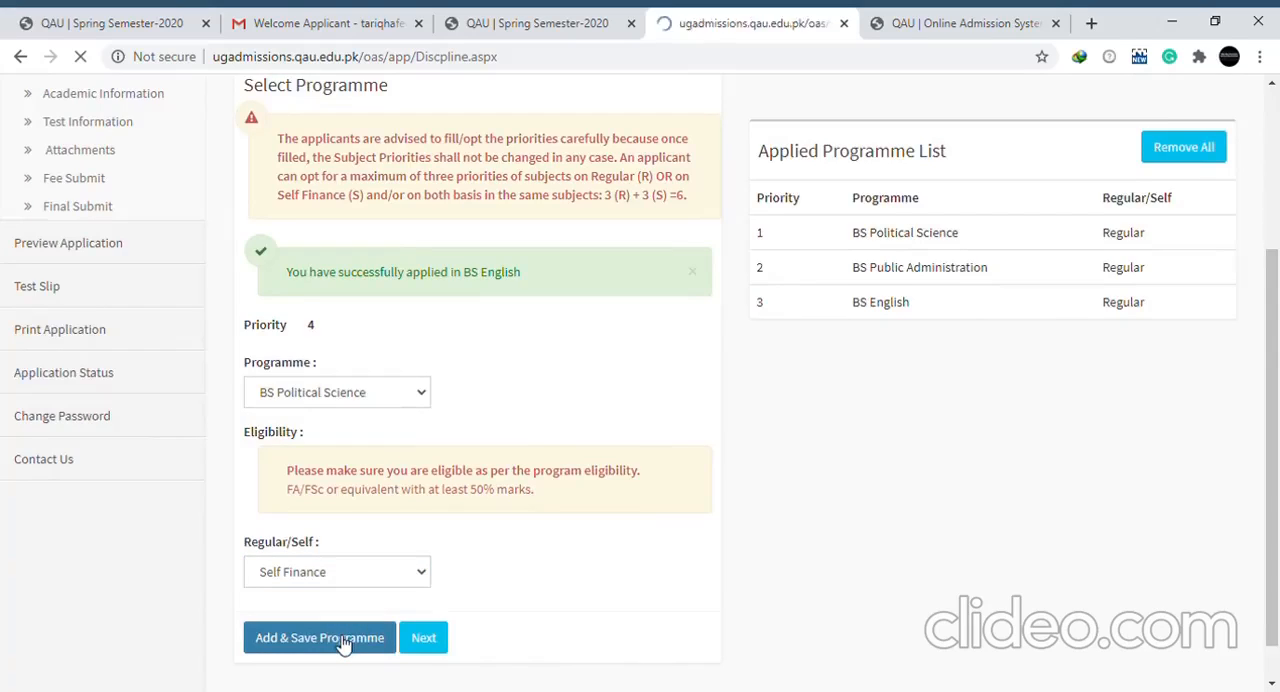
{"action": "scroll", "coordinate": [1272, 450], "scroll_direction": "down", "scroll_amount": 3}
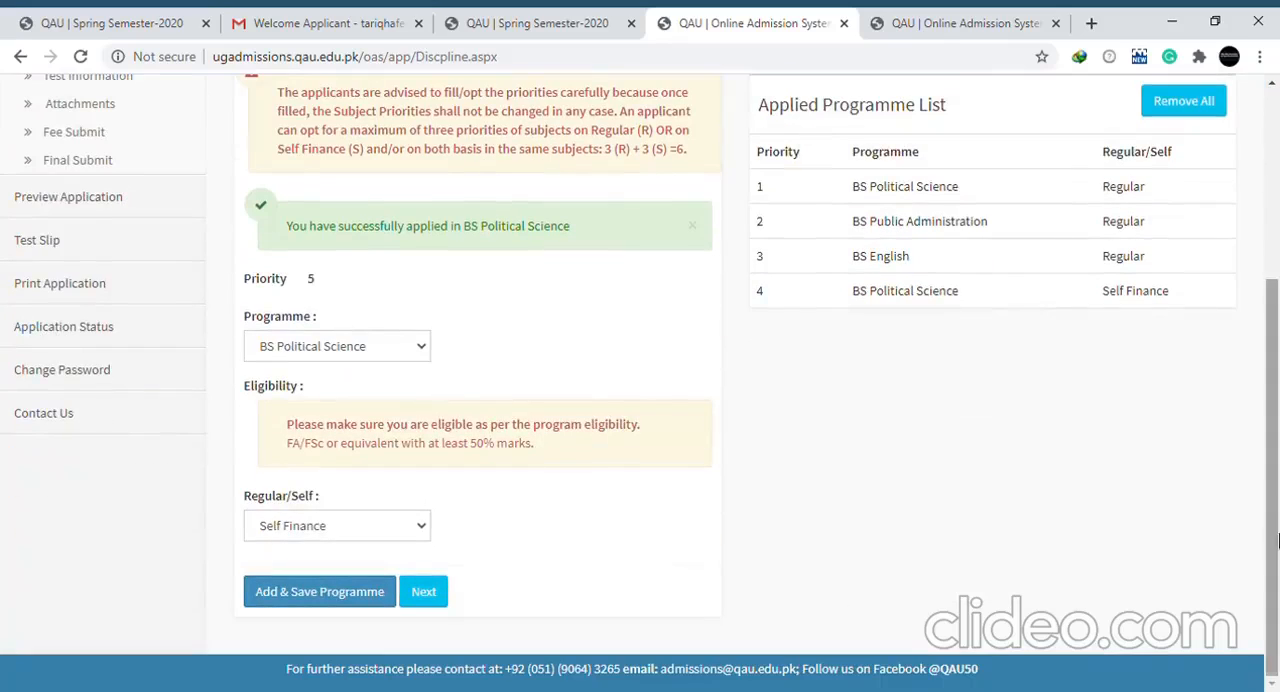
{"action": "left_click", "coordinate": [424, 592]}
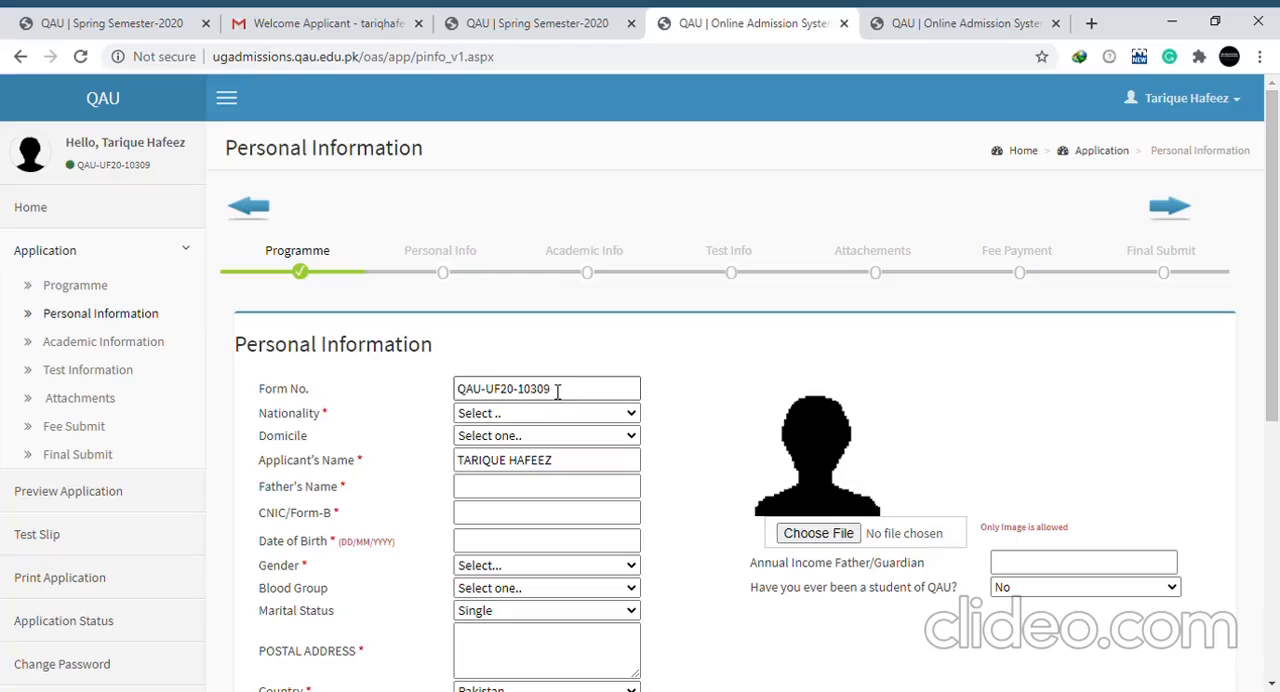
Set the nationality to Pakistani and the domicile to SINDH (RURAL), and fill in the father's full name
{"action": "left_click_drag", "start_coordinate": [566, 390], "coordinate": [519, 390]}
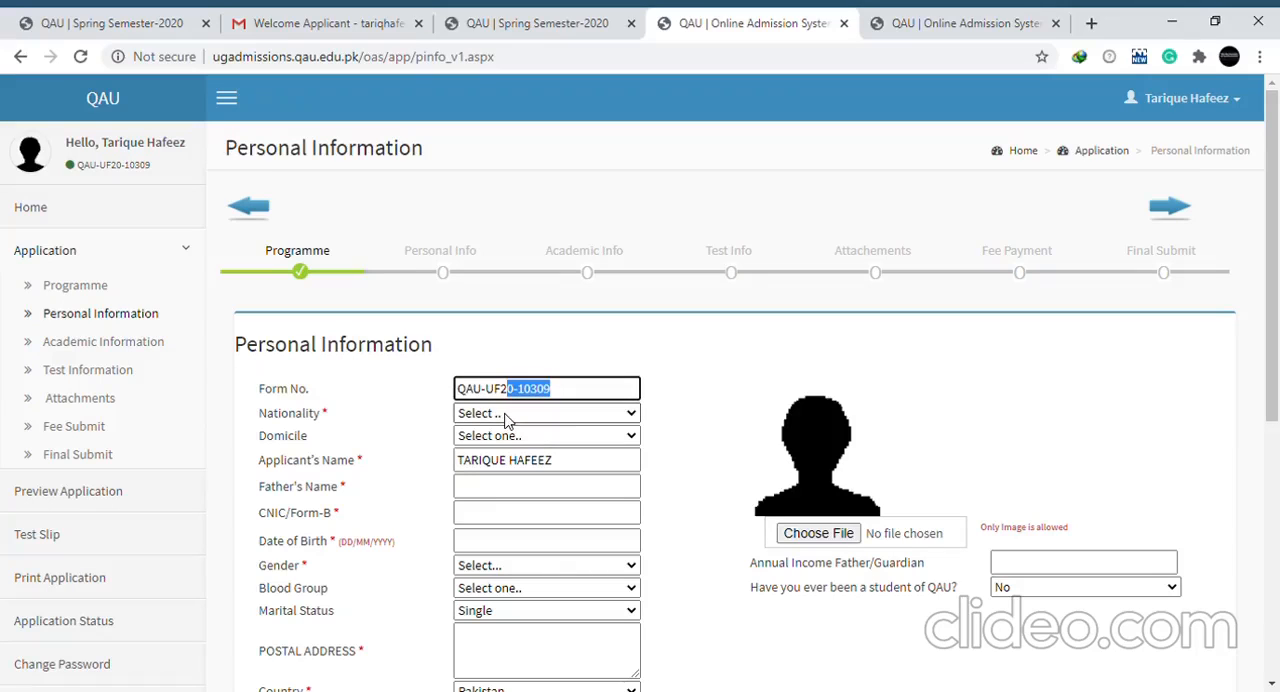
{"action": "left_click", "coordinate": [506, 418]}
{"action": "key", "text": "Down"}
{"action": "key", "text": "Tab"}
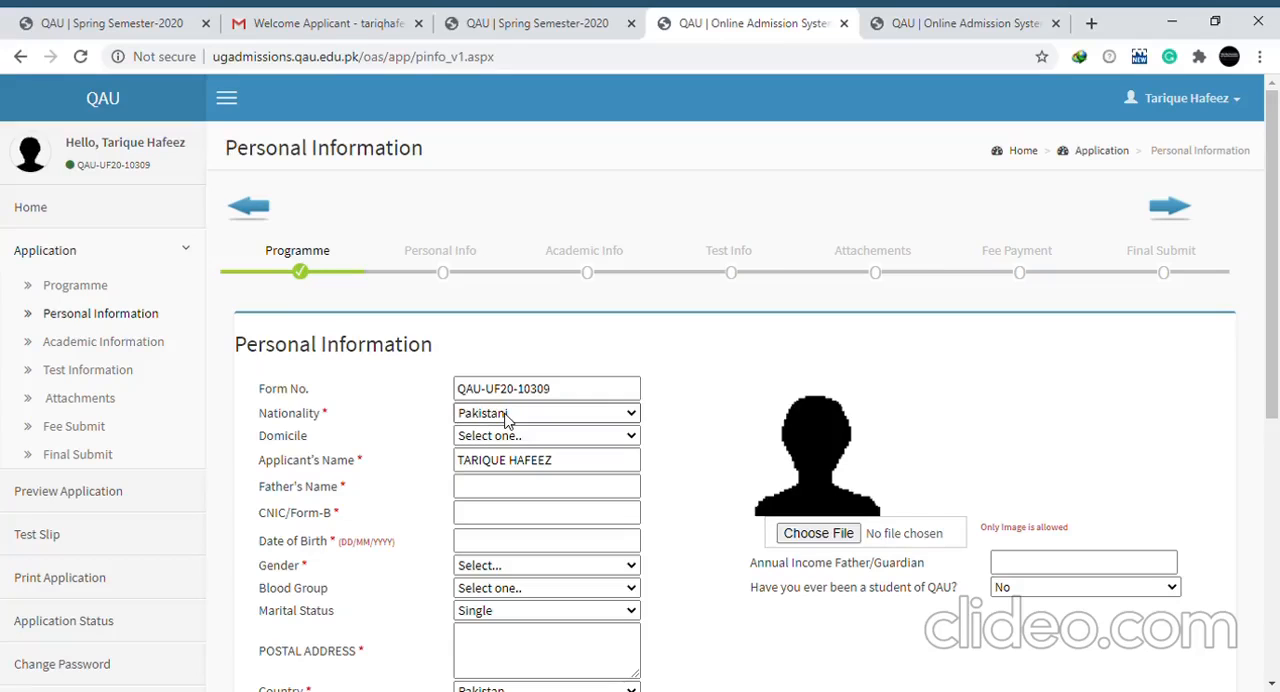
{"action": "key", "text": "s"}
{"action": "key", "text": "Tab"}
{"action": "key", "text": "Tab"}
{"action": "type", "text": "A"}
{"action": "key", "text": "Down"}
{"action": "key", "text": "Return"}
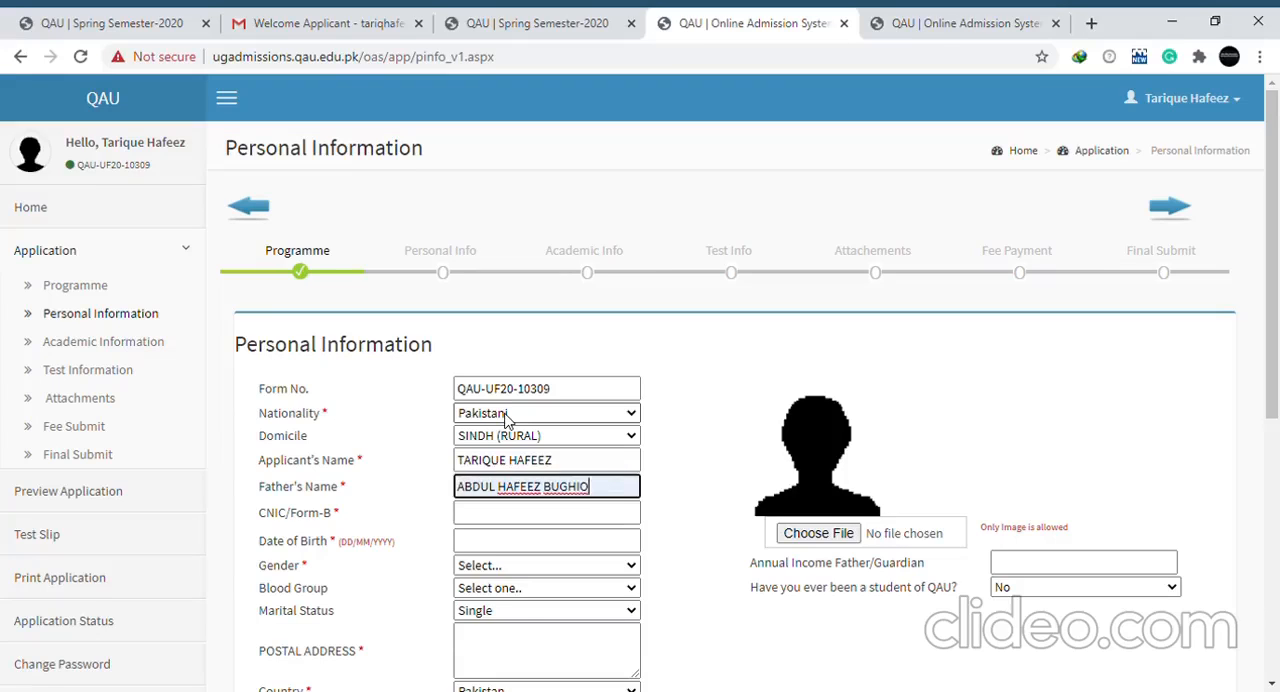
Enter the applicant's CNIC/Form-B number and date of birth
{"action": "key", "text": "Tab"}
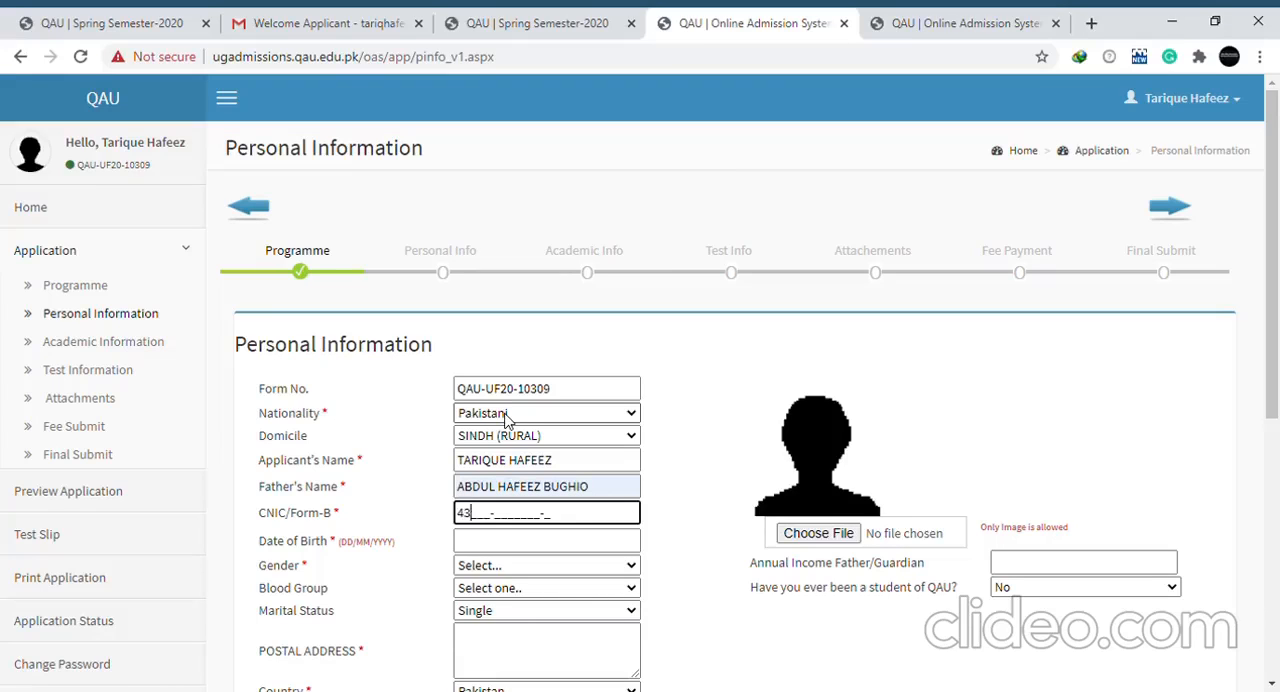
{"action": "key", "text": "Tab"}
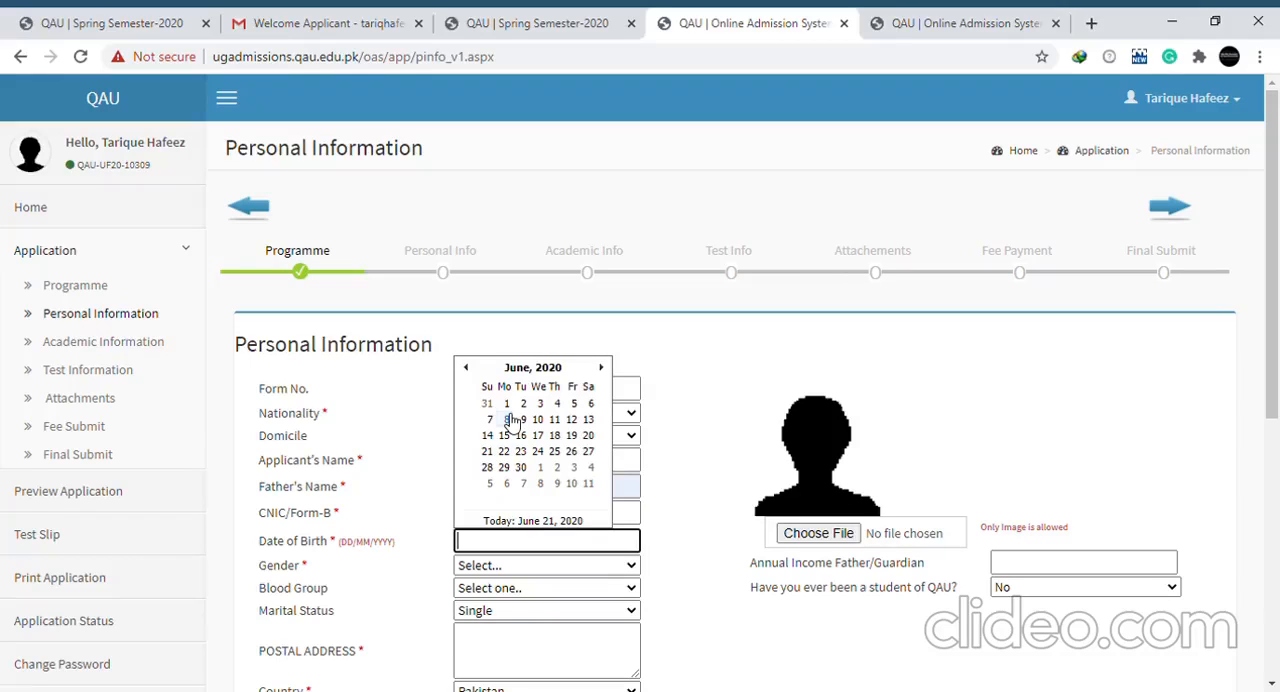
{"action": "key", "text": "Tab"}
Set the applicant's gender to Male and the blood group to B+
{"action": "key", "text": "m"}
{"action": "key", "text": "Tab"}
{"action": "key", "text": "b"}
{"action": "key", "text": "Tab"}
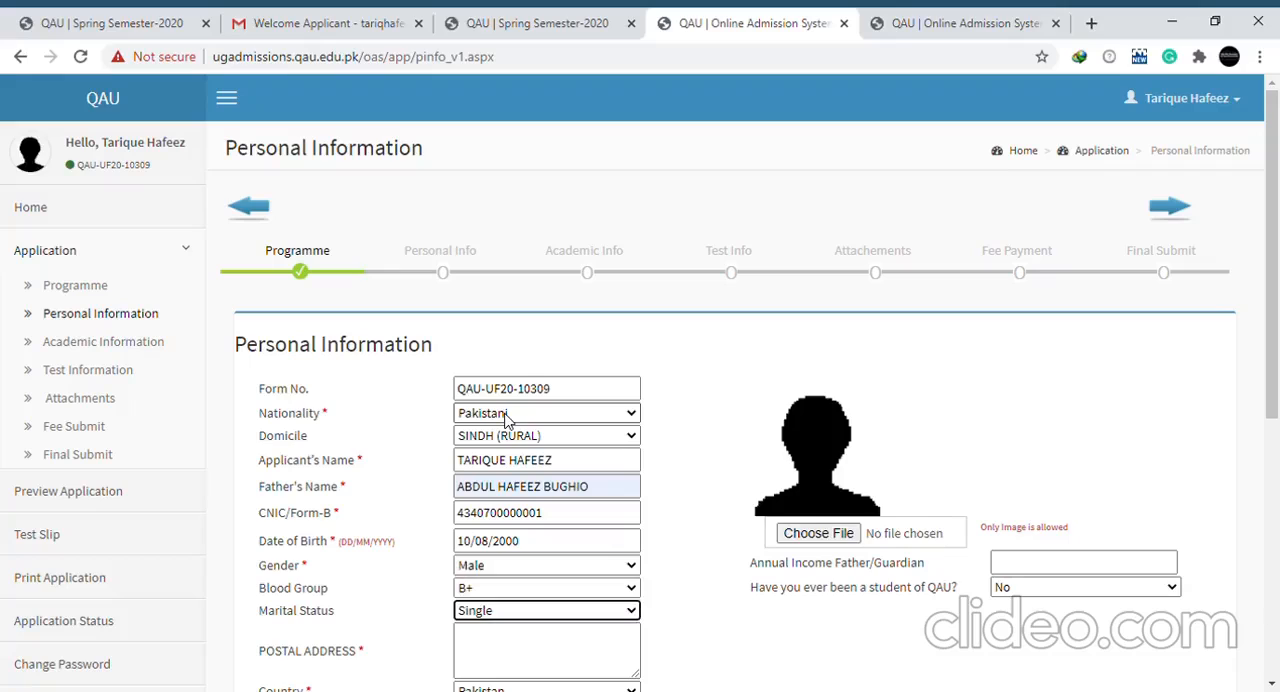
Fill in the applicant's postal address
{"action": "key", "text": "Tab"}
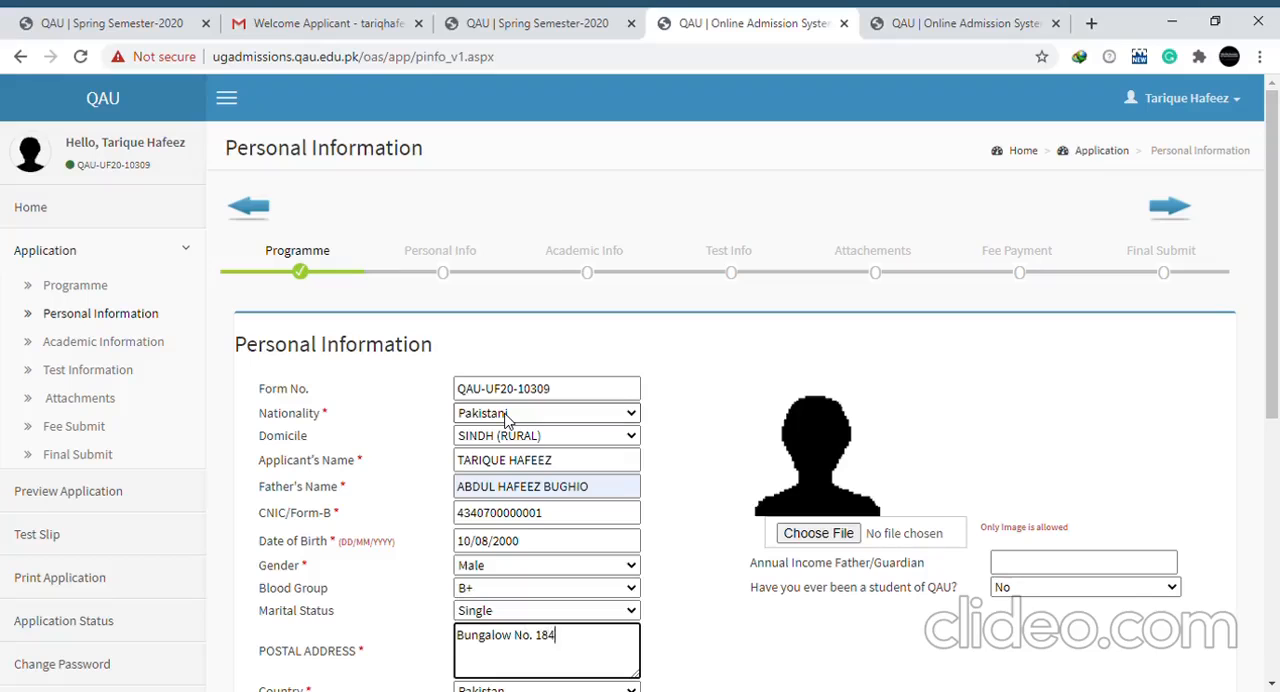
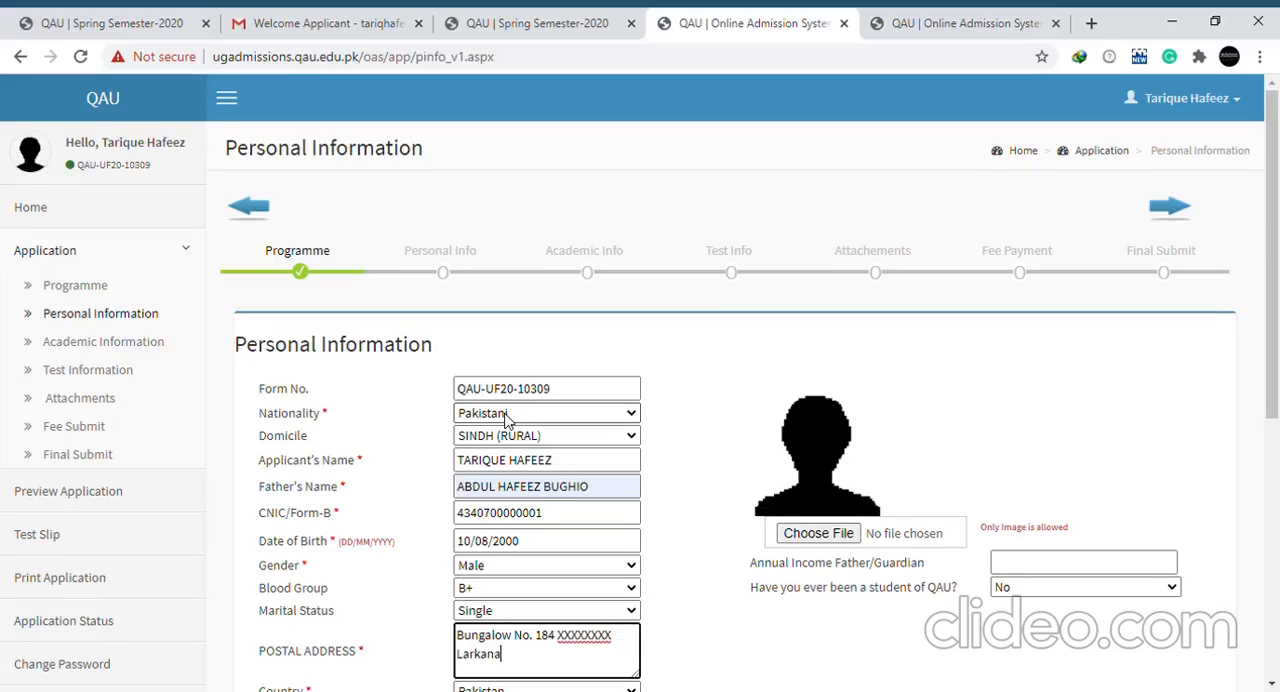
Set the province to SINDH, the district to LARKANA and the city to WARAH
{"action": "key", "text": "Tab"}
{"action": "key", "text": "Tab"}
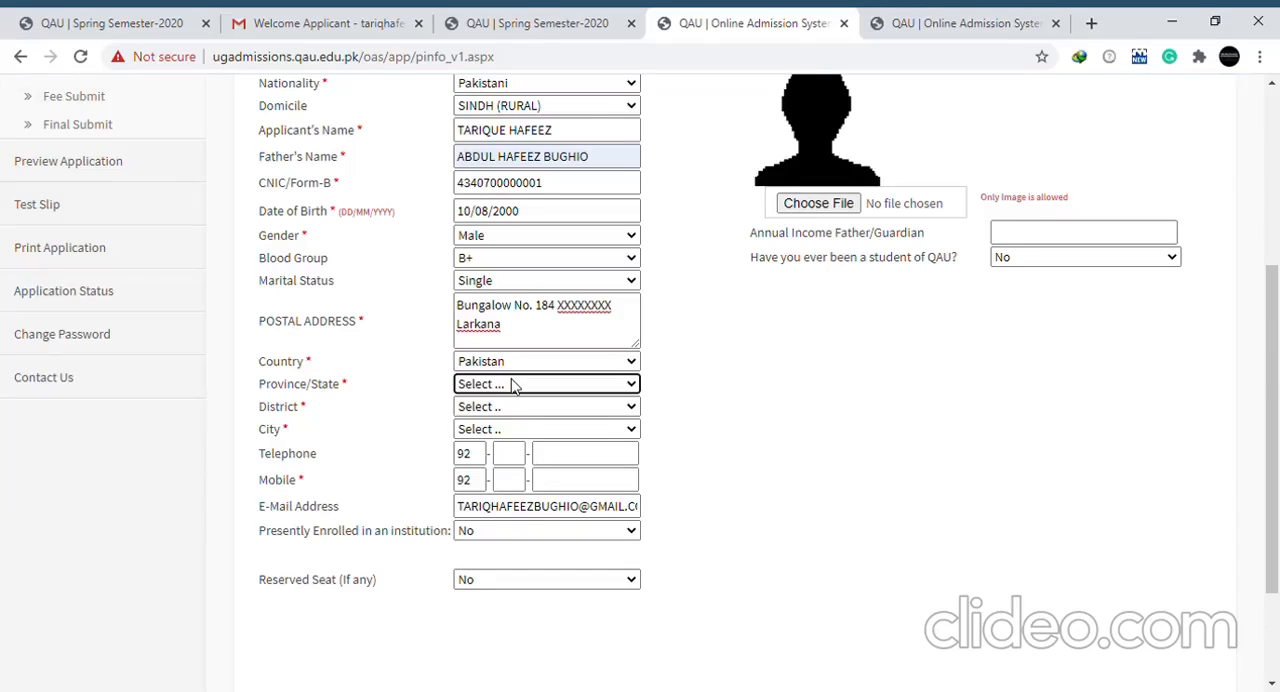
{"action": "key", "text": "s"}
{"action": "key", "text": "Tab"}
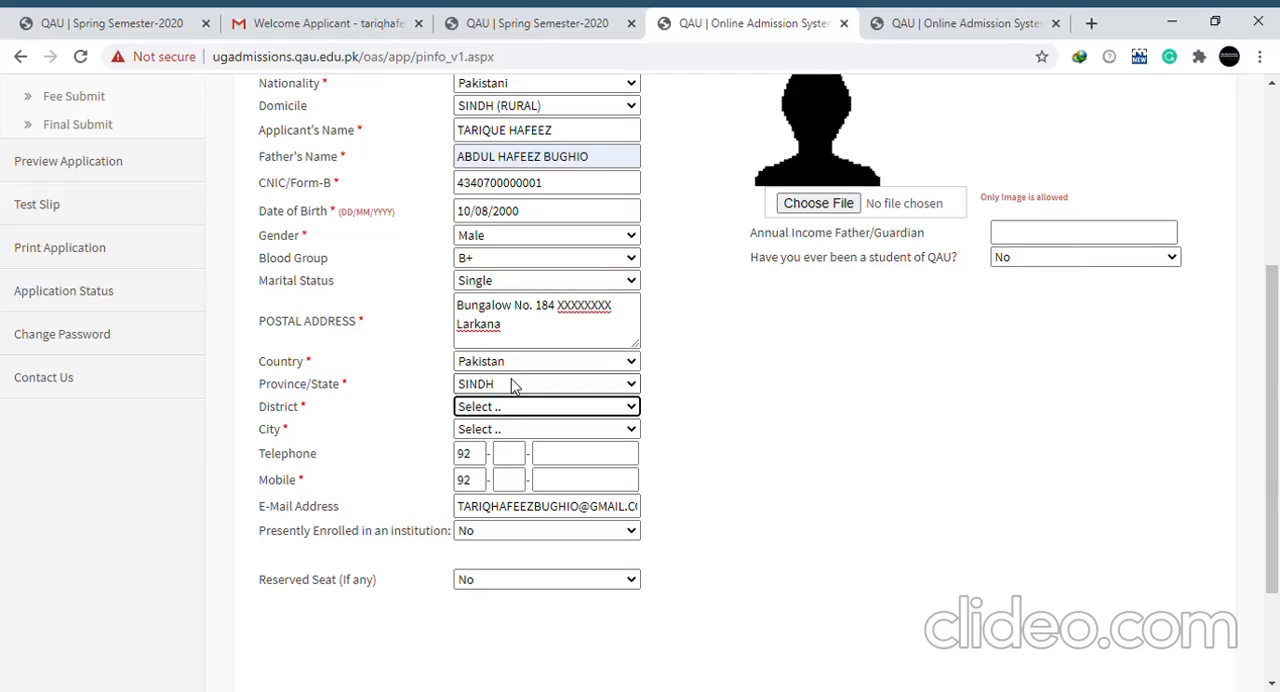
{"action": "key", "text": "l"}
{"action": "key", "text": "l"}
{"action": "key", "text": "l"}
{"action": "key", "text": "l"}
{"action": "key", "text": "l"}
{"action": "key", "text": "l"}
{"action": "key", "text": "l"}
{"action": "key", "text": "Tab"}
{"action": "key", "text": "w"}
{"action": "key", "text": "w"}
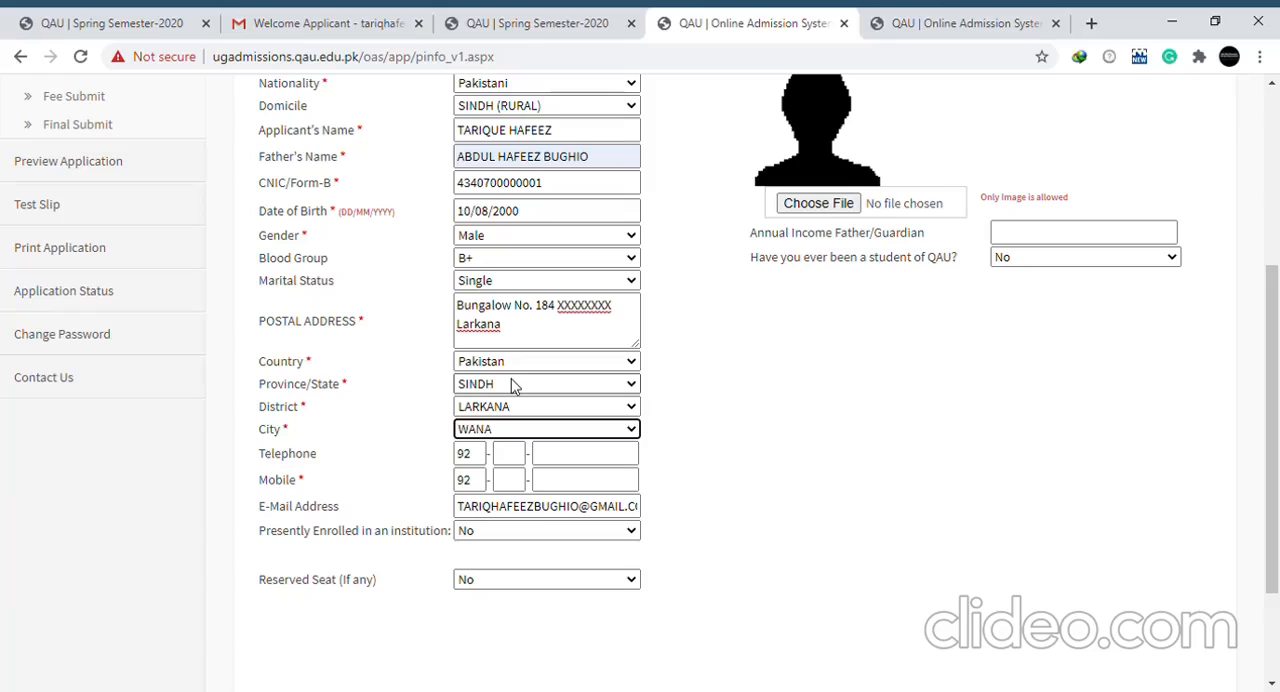
{"action": "key", "text": "Tab"}
{"action": "key", "text": "Tab"}
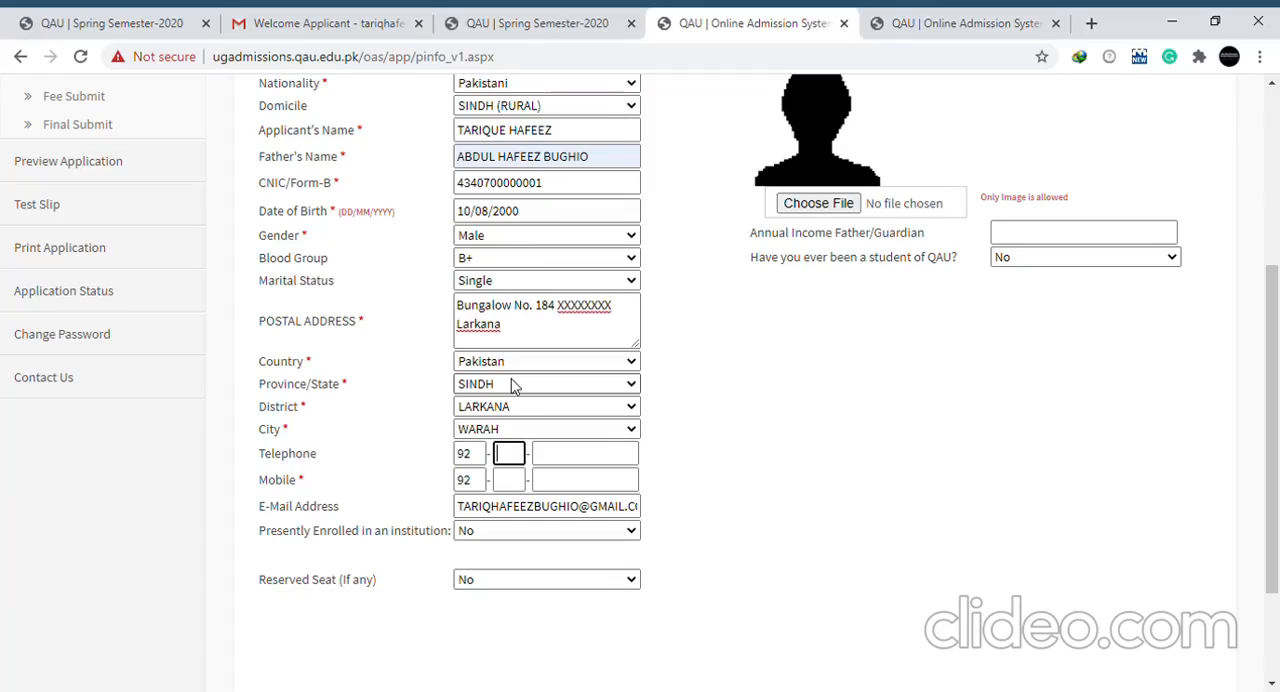
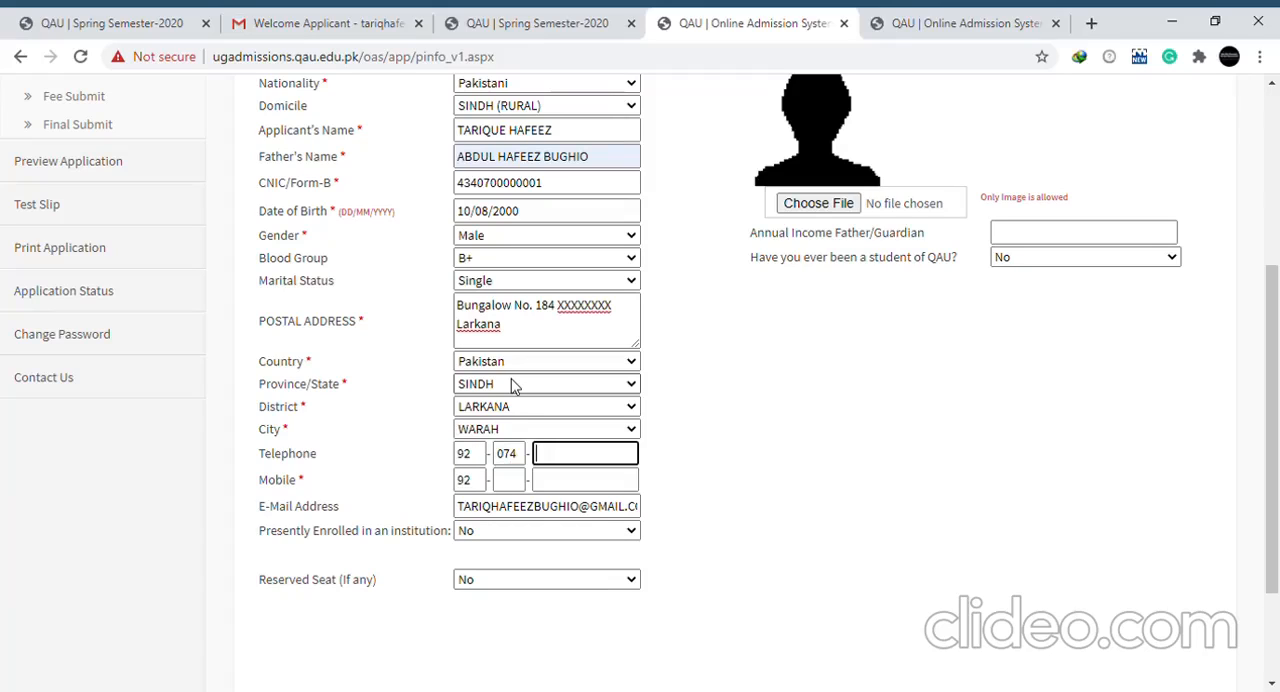
Enter the applicant's telephone area code and telephone number
{"action": "key", "text": "Tab"}
Enter the applicant's mobile number and add the missing last digit to the telephone number
{"action": "key", "text": "Tab"}
{"action": "key", "text": "Tab"}
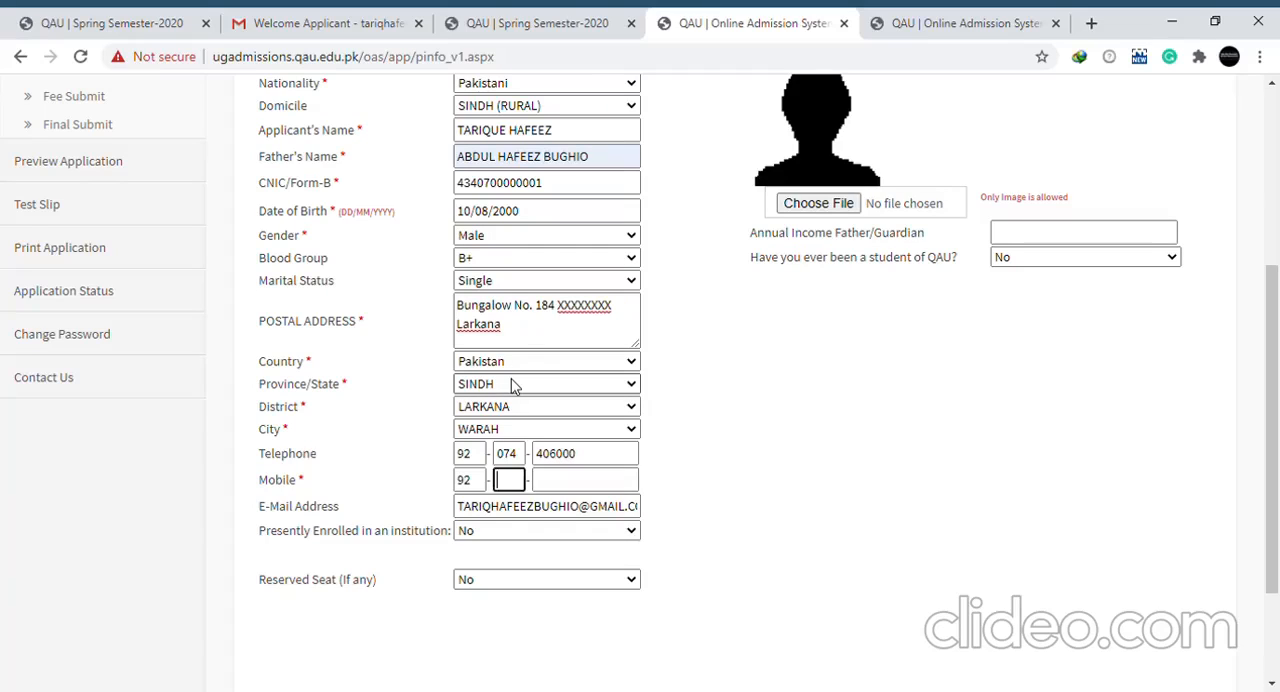
{"action": "left_click", "coordinate": [511, 487]}
{"action": "key", "text": "Tab"}
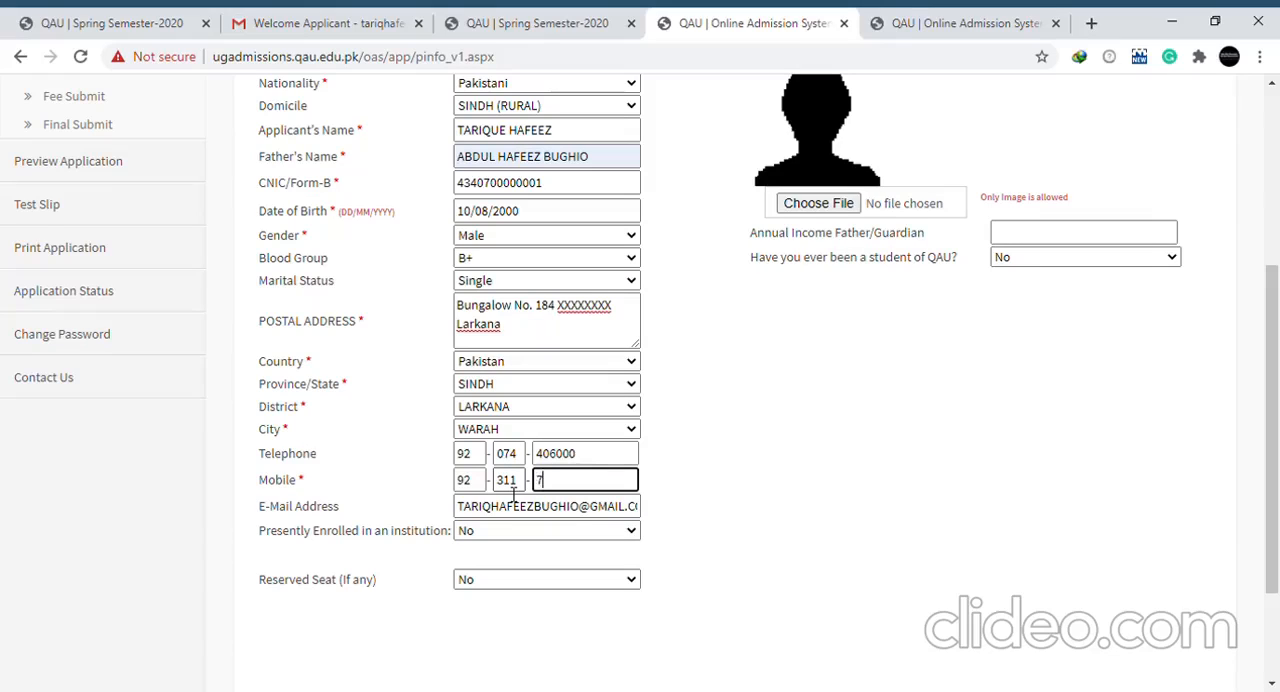
{"action": "left_click", "coordinate": [589, 461]}
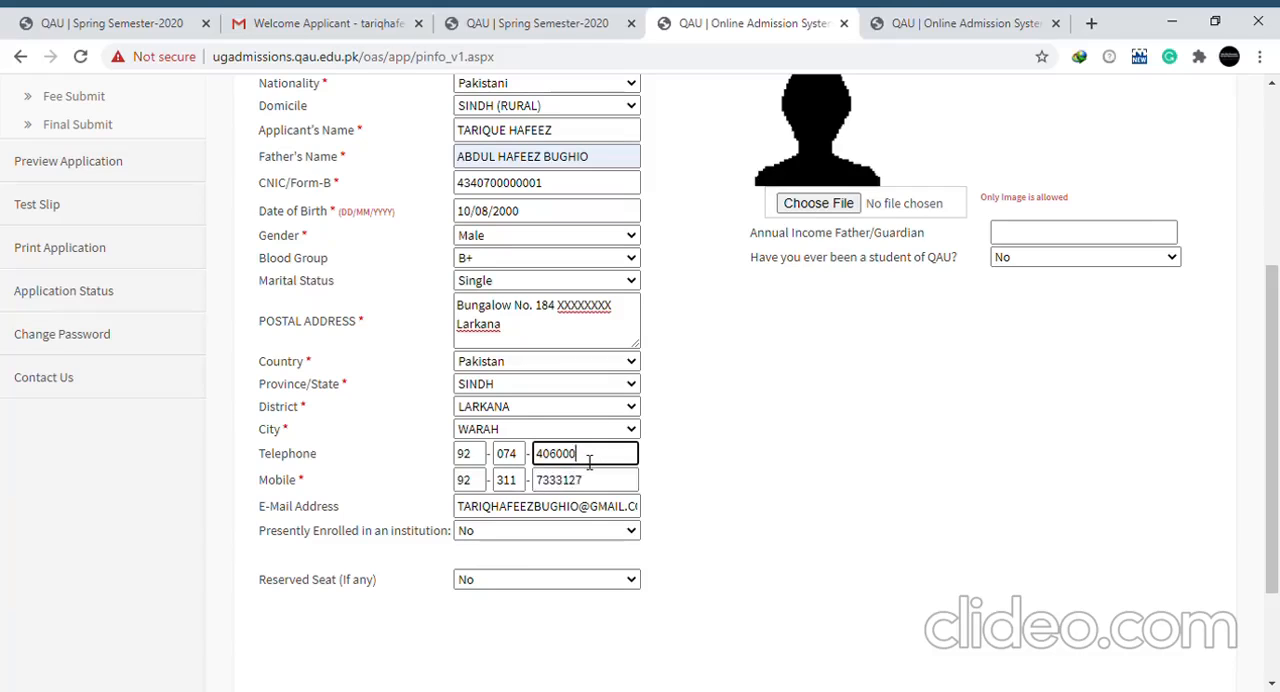
{"action": "type", "text": "0"}
Set Reserved Seat to Yes to review the available categories, and reset it to No
{"action": "left_click", "coordinate": [503, 585]}
{"action": "left_click", "coordinate": [488, 624]}
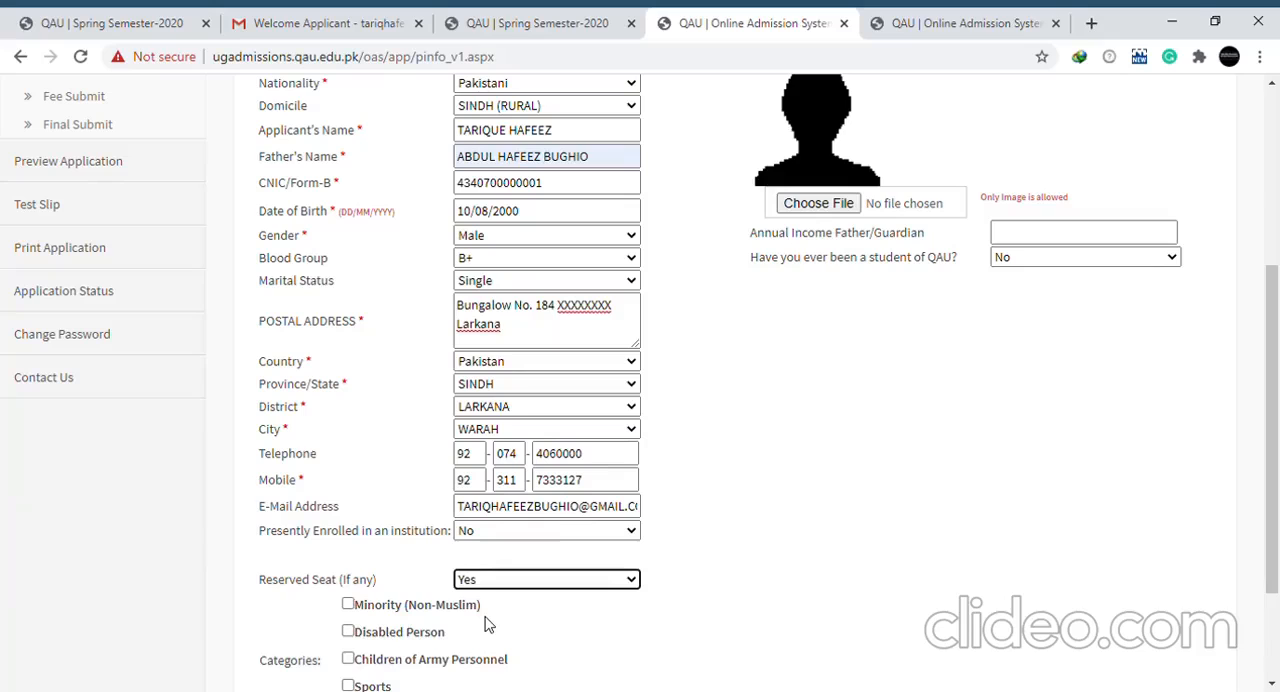
{"action": "left_click_drag", "start_coordinate": [1275, 483], "coordinate": [1278, 555]}
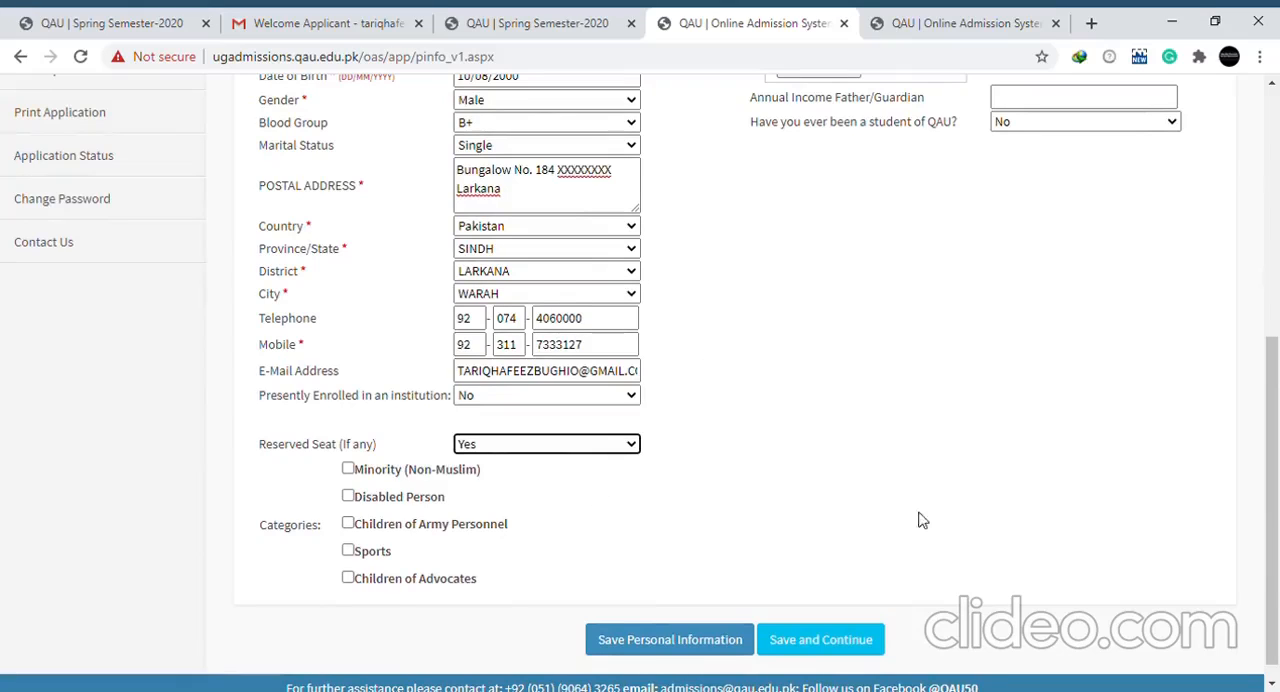
{"action": "left_click", "coordinate": [622, 449]}
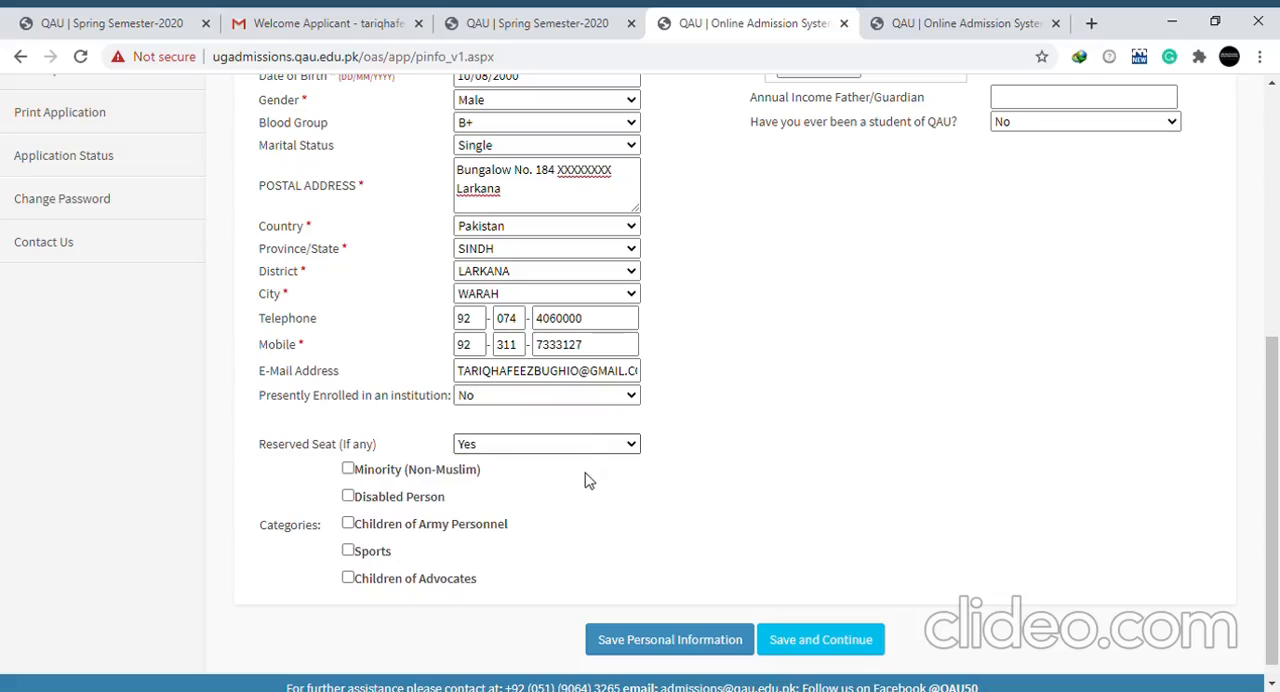
{"action": "left_click", "coordinate": [590, 478]}
Choose the image DSC_64...-1.jpg as the applicant's photo
{"action": "left_click_drag", "start_coordinate": [1278, 466], "coordinate": [1278, 346]}
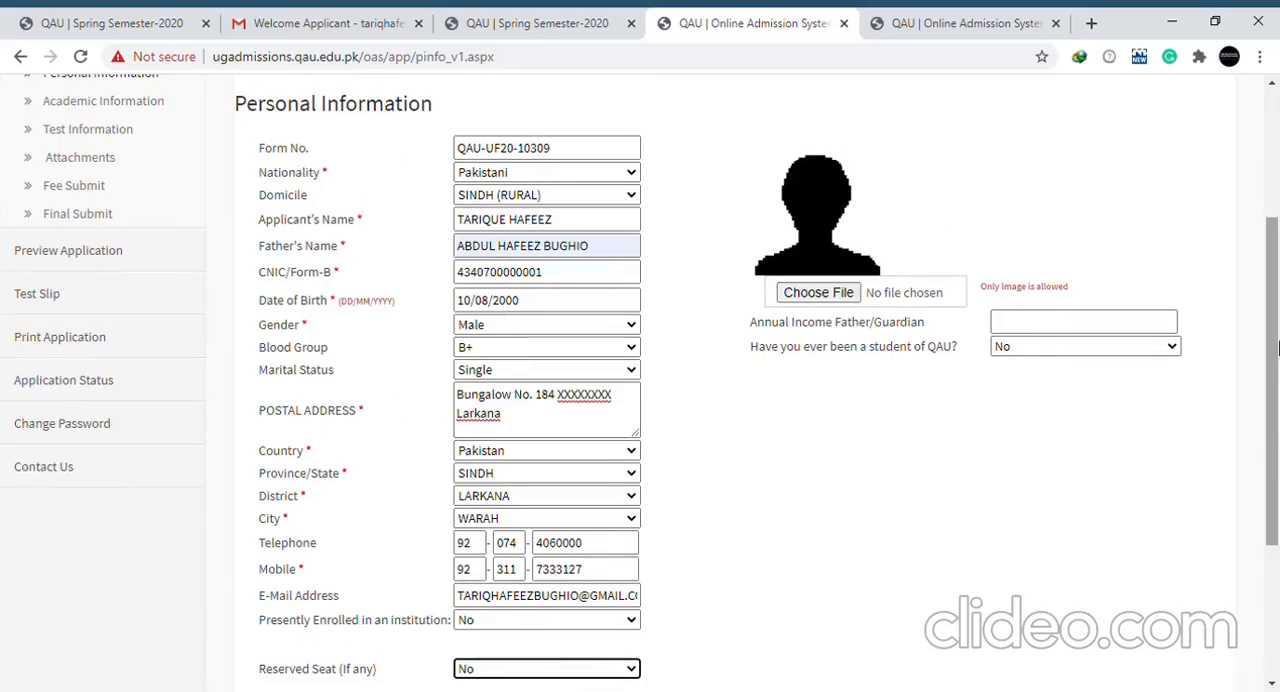
{"action": "left_click", "coordinate": [810, 290]}
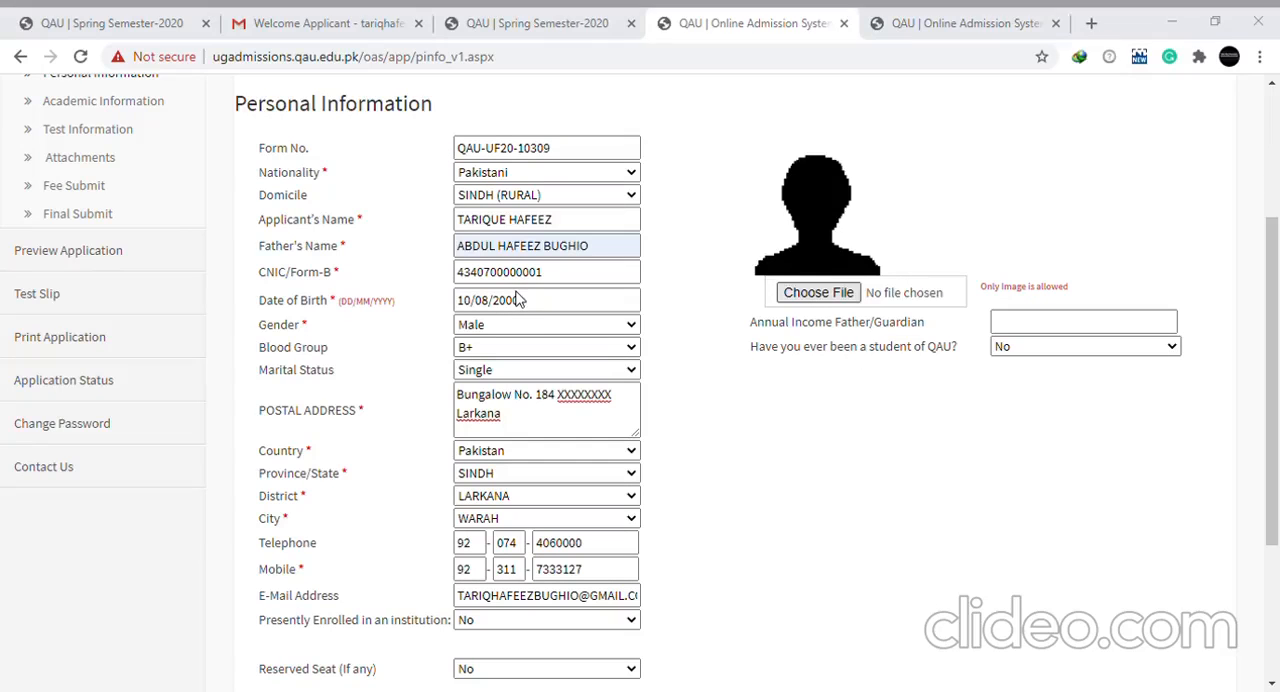
Set the father's or guardian's annual income to 500000 TO 700000 and save the personal information
{"action": "left_click", "coordinate": [1030, 327]}
{"action": "left_click", "coordinate": [1049, 372]}
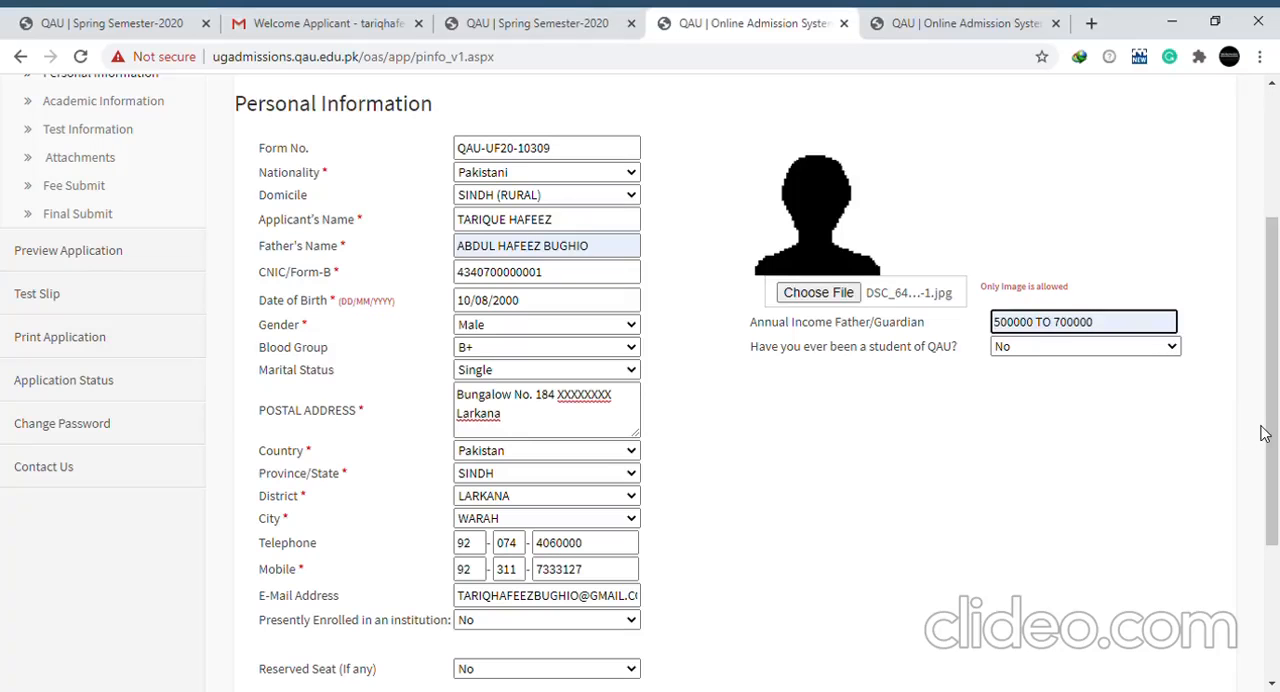
{"action": "left_click_drag", "start_coordinate": [1262, 433], "coordinate": [1262, 563]}
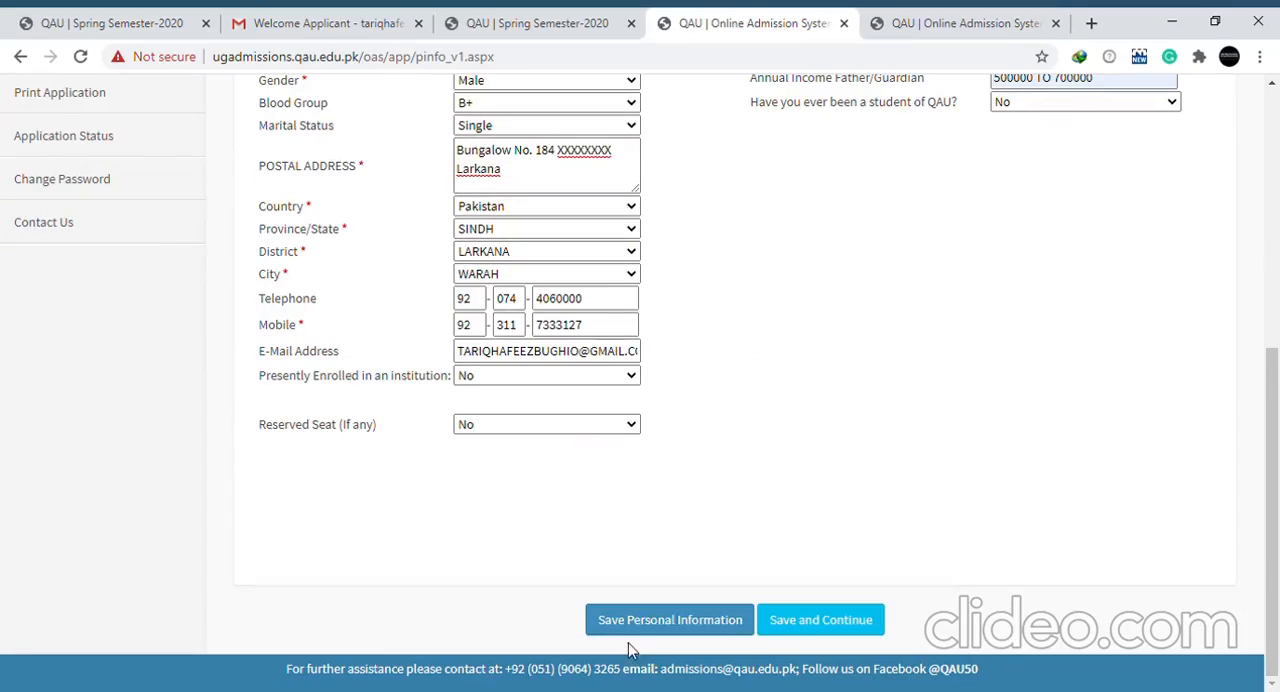
{"action": "left_click", "coordinate": [645, 620]}
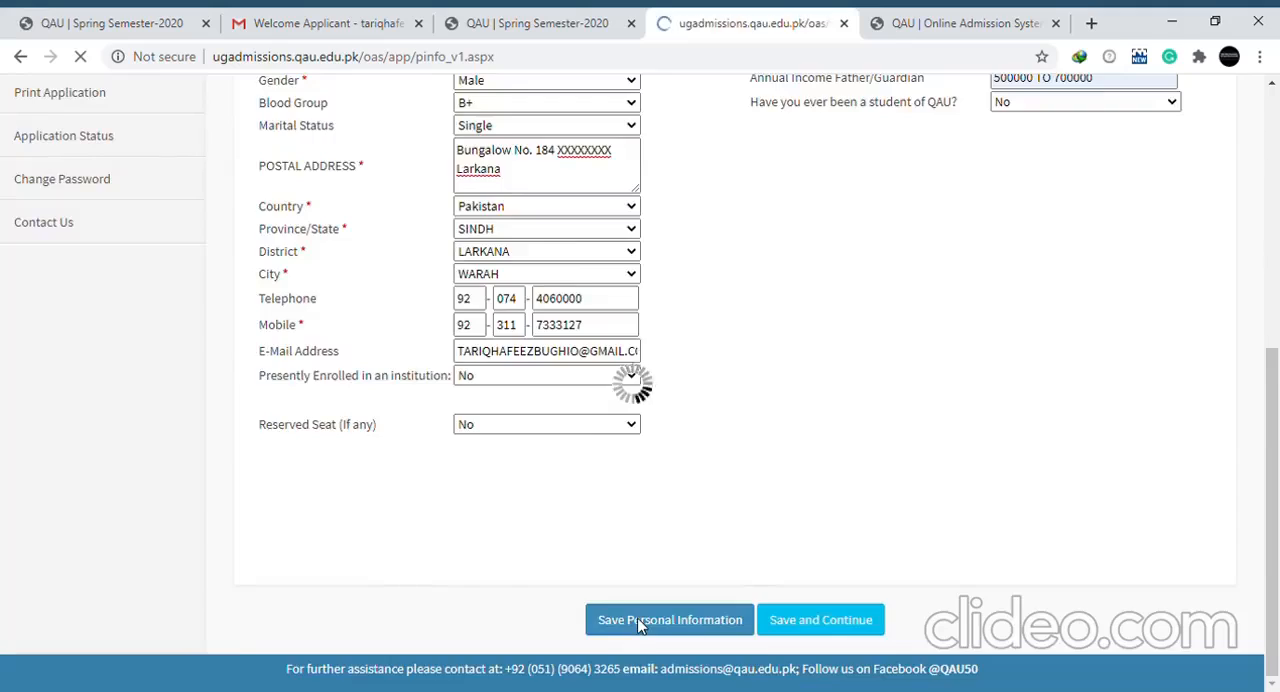
Save the personal information and continue to the Academic Information section
{"action": "left_click_drag", "start_coordinate": [1278, 285], "coordinate": [1276, 560]}
{"action": "left_click", "coordinate": [820, 620]}
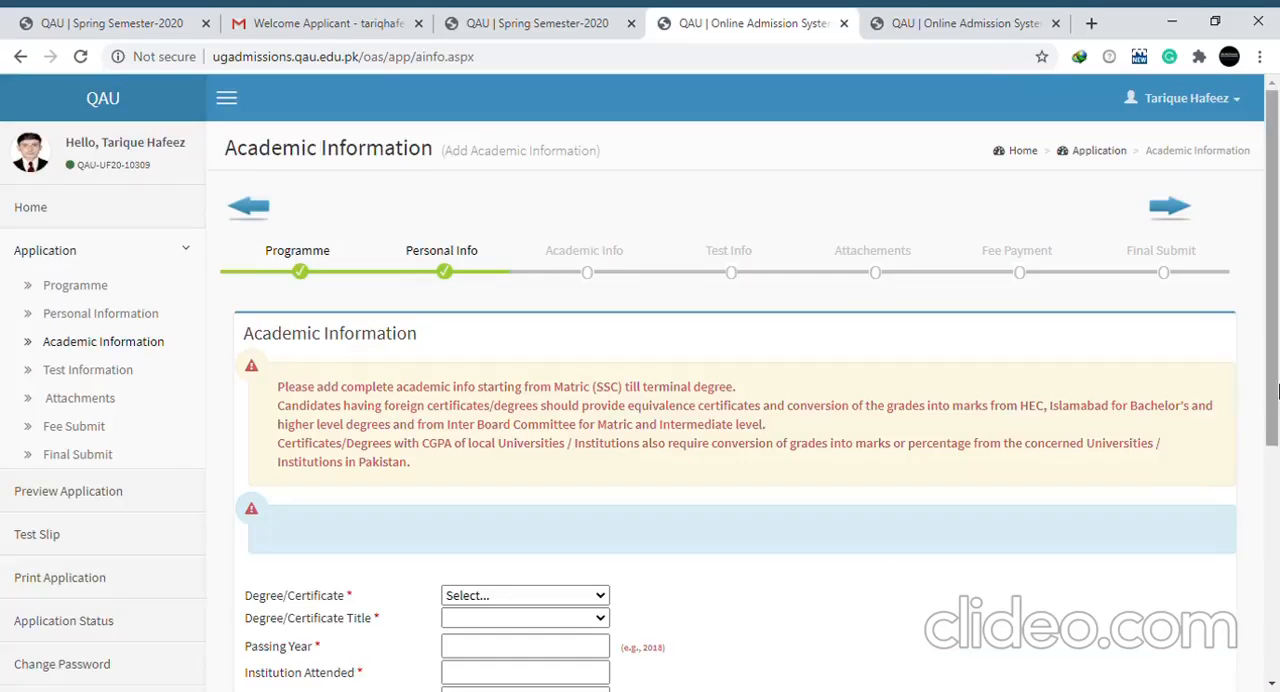
{"action": "left_click_drag", "start_coordinate": [1277, 390], "coordinate": [1277, 490]}
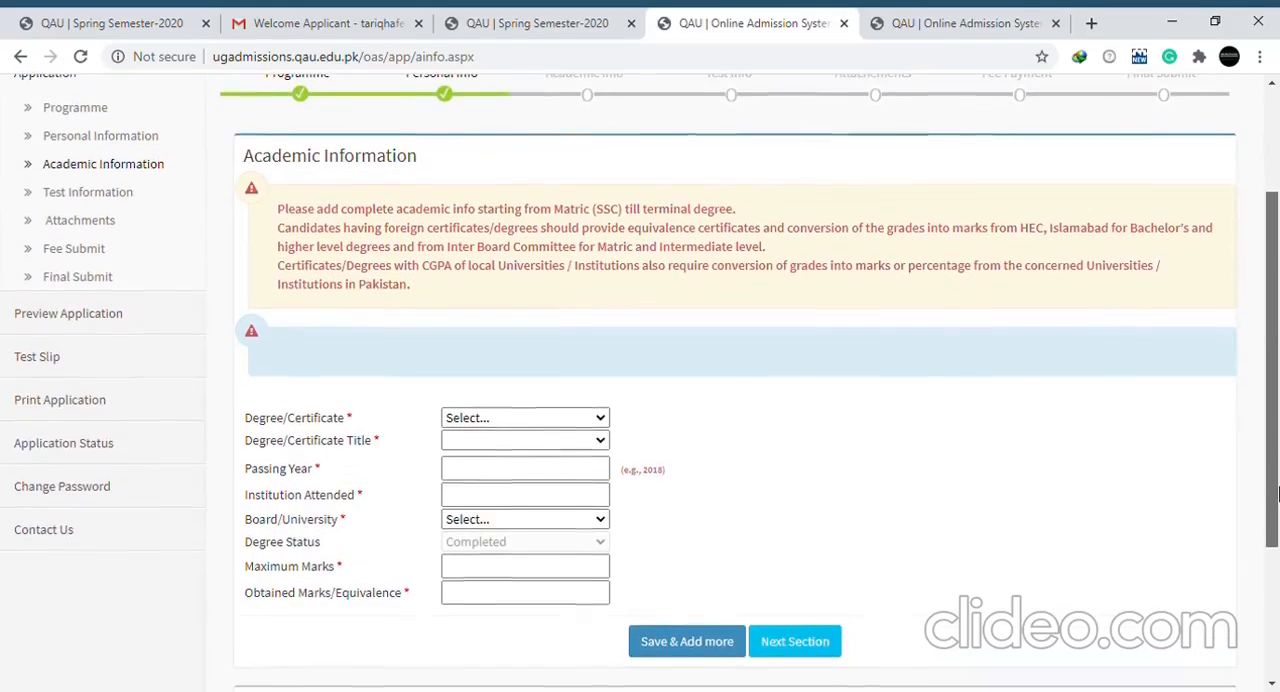
Set the certificate to Matric/O-Level with the title Matric and a passing year of 2015
{"action": "left_click", "coordinate": [595, 420]}
{"action": "left_click", "coordinate": [558, 458]}
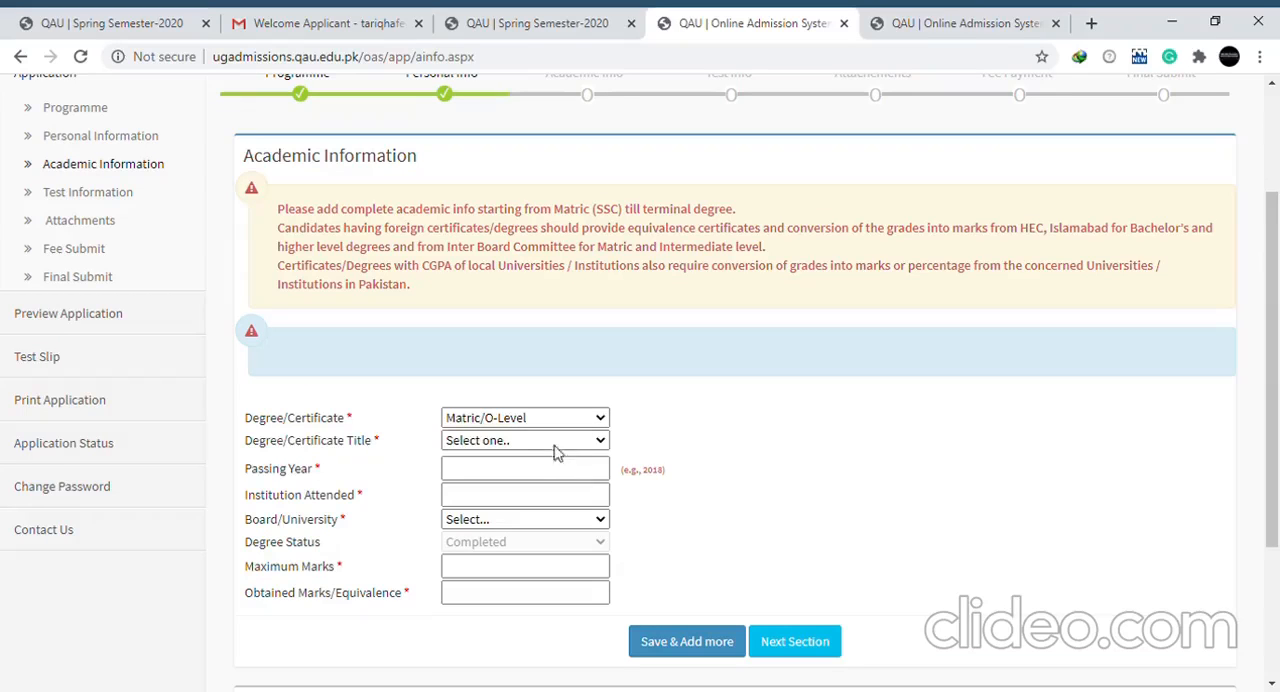
{"action": "left_click", "coordinate": [512, 483]}
{"action": "key", "text": "Tab"}
{"action": "type", "text": "2015"}
Enter SZABIST IMC Larkana as the institution attended and select Aga Khan Educational Board as the board
{"action": "left_click", "coordinate": [520, 489]}
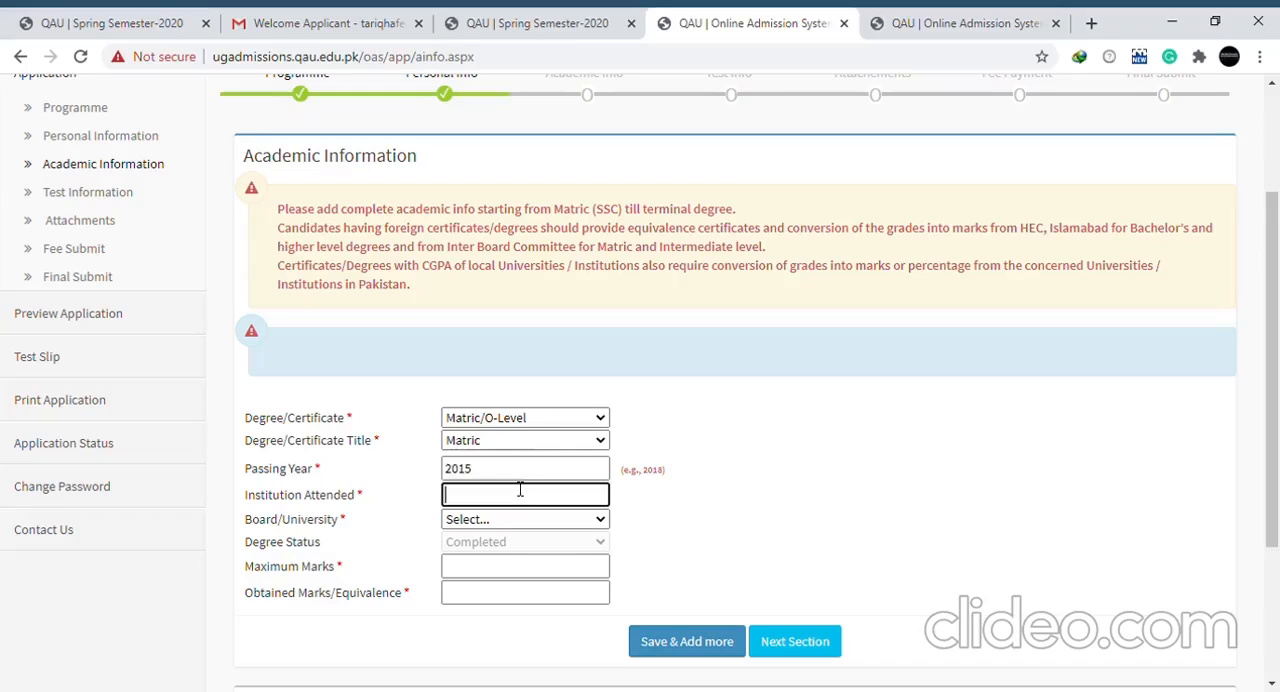
{"action": "type", "text": "SZABIST IMC Larkana"}
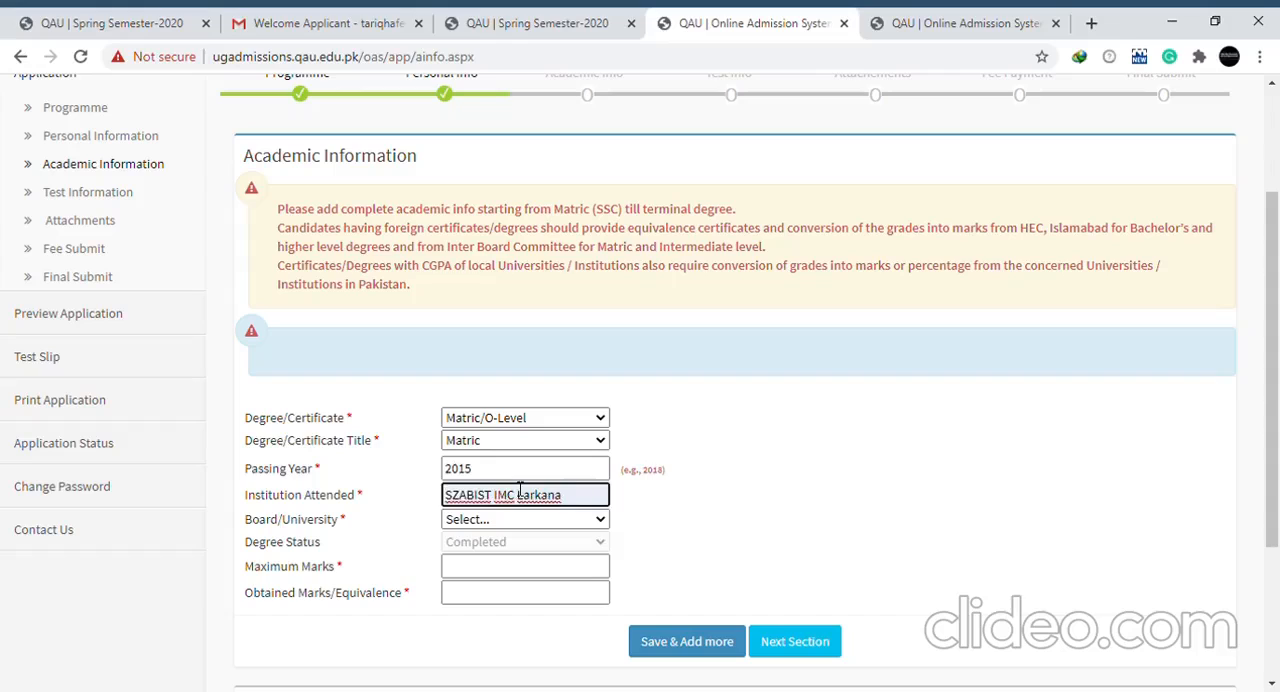
{"action": "key", "text": "Tab"}
{"action": "key", "text": "Down"}
{"action": "key", "text": "Down"}
{"action": "key", "text": "Down"}
{"action": "key", "text": "Down"}
{"action": "key", "text": "Down"}
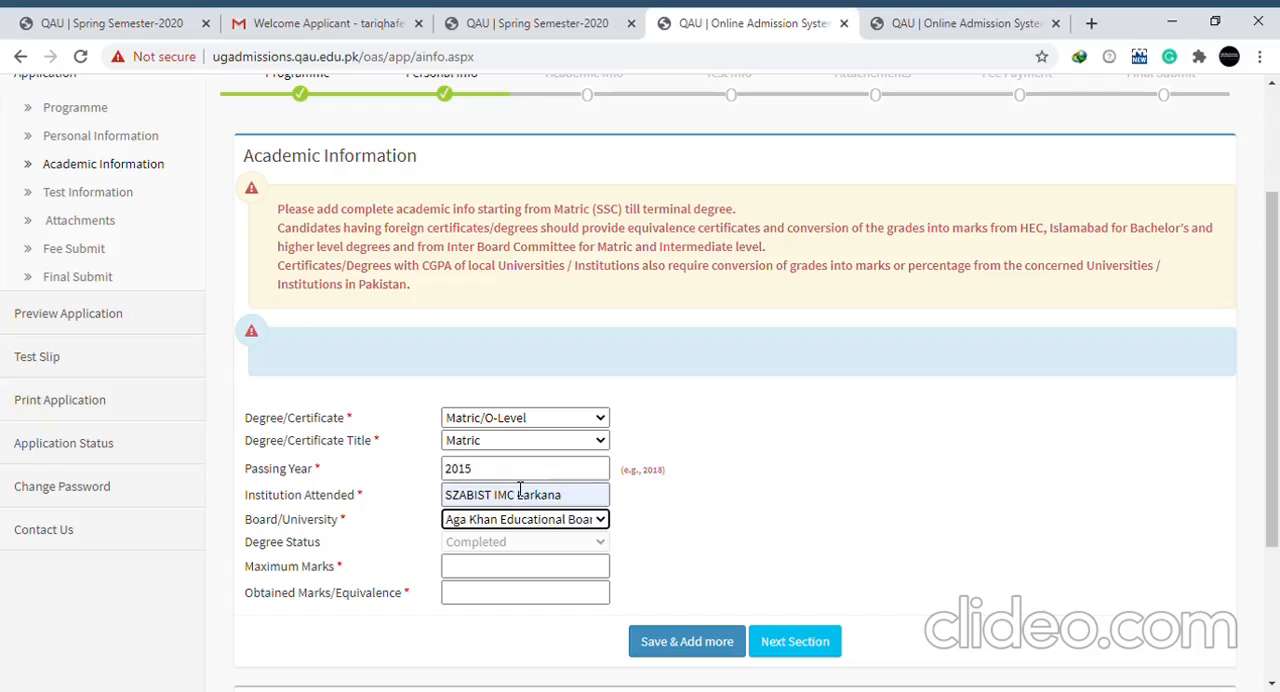
{"action": "key", "text": "Down"}
{"action": "key", "text": "Up"}
{"action": "key", "text": "Up"}
{"action": "key", "text": "Down"}
{"action": "key", "text": "Tab"}
{"action": "key", "text": "Tab"}
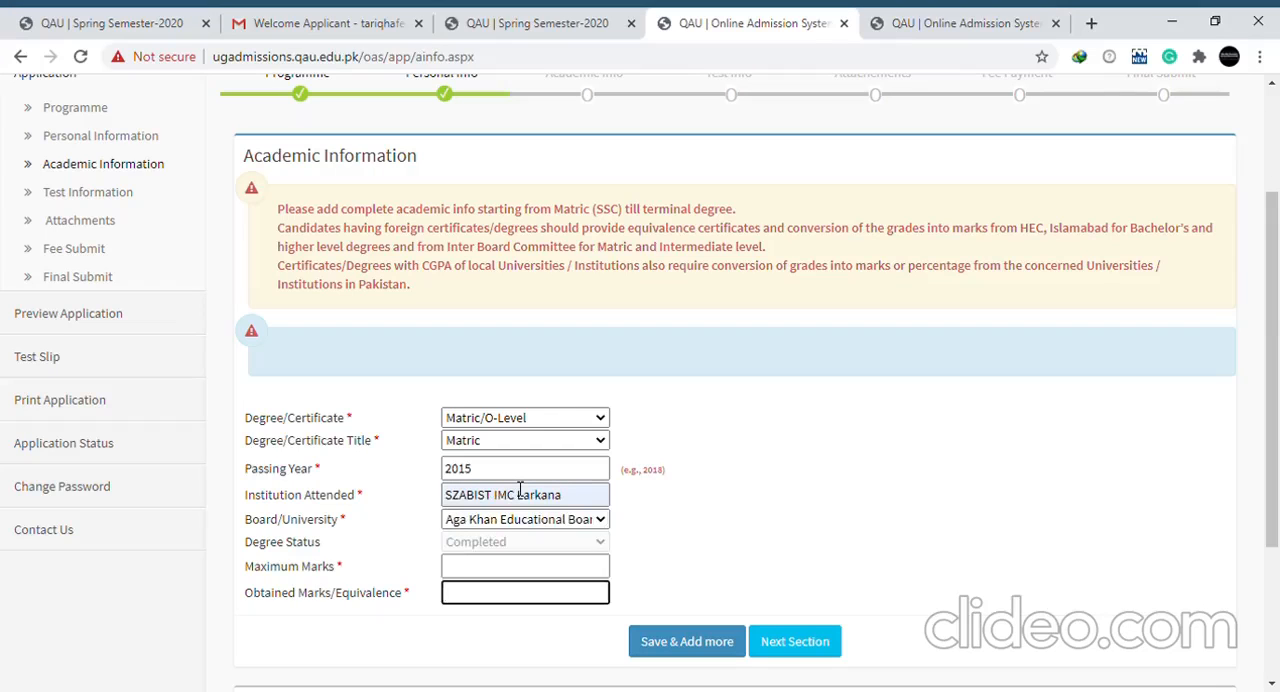
Enter 1100 maximum marks and 950 obtained marks, and try to save the Matric entry
{"action": "left_click", "coordinate": [523, 569]}
{"action": "type", "text": "1100"}
{"action": "key", "text": "Tab"}
{"action": "type", "text": "950"}
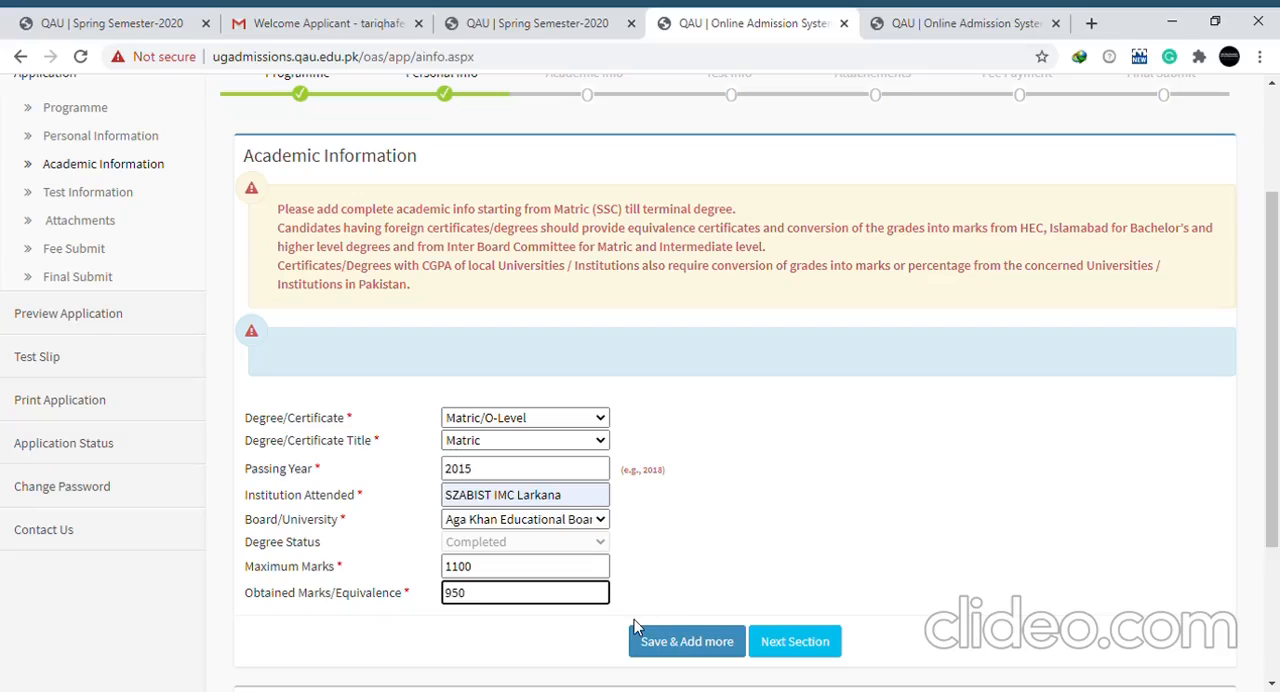
{"action": "left_click", "coordinate": [687, 644]}
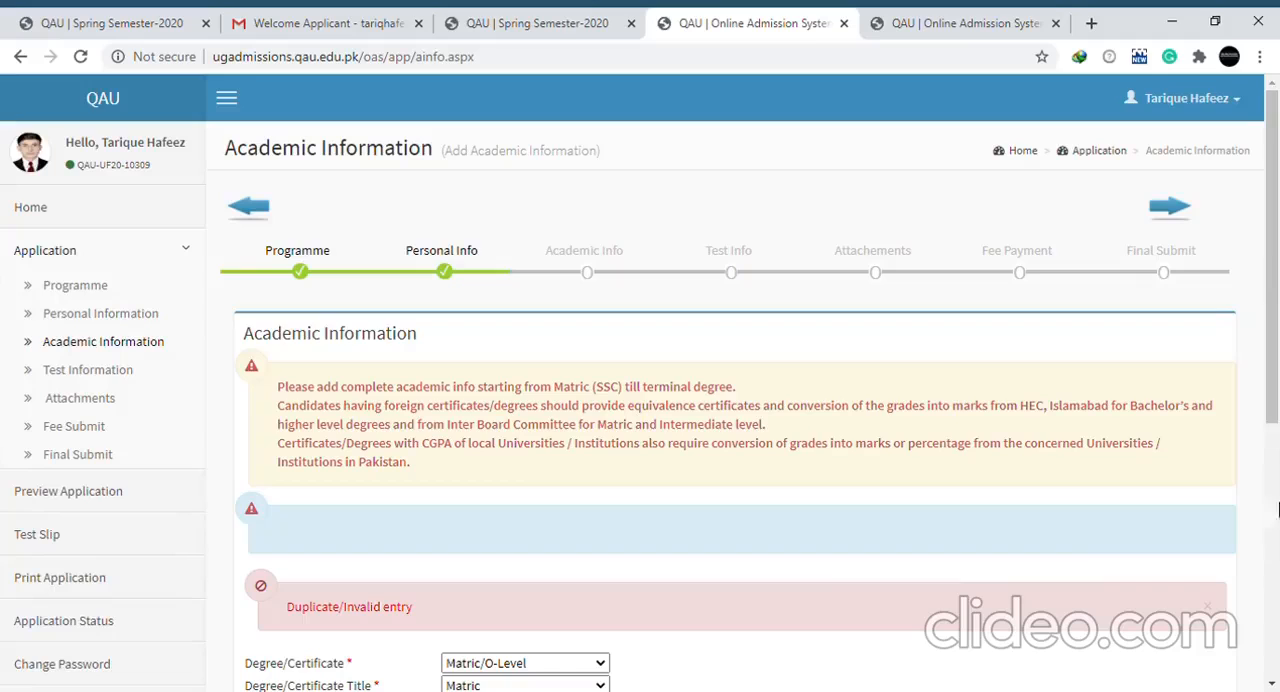
{"action": "scroll", "coordinate": [1278, 588], "scroll_direction": "down", "scroll_amount": 5}
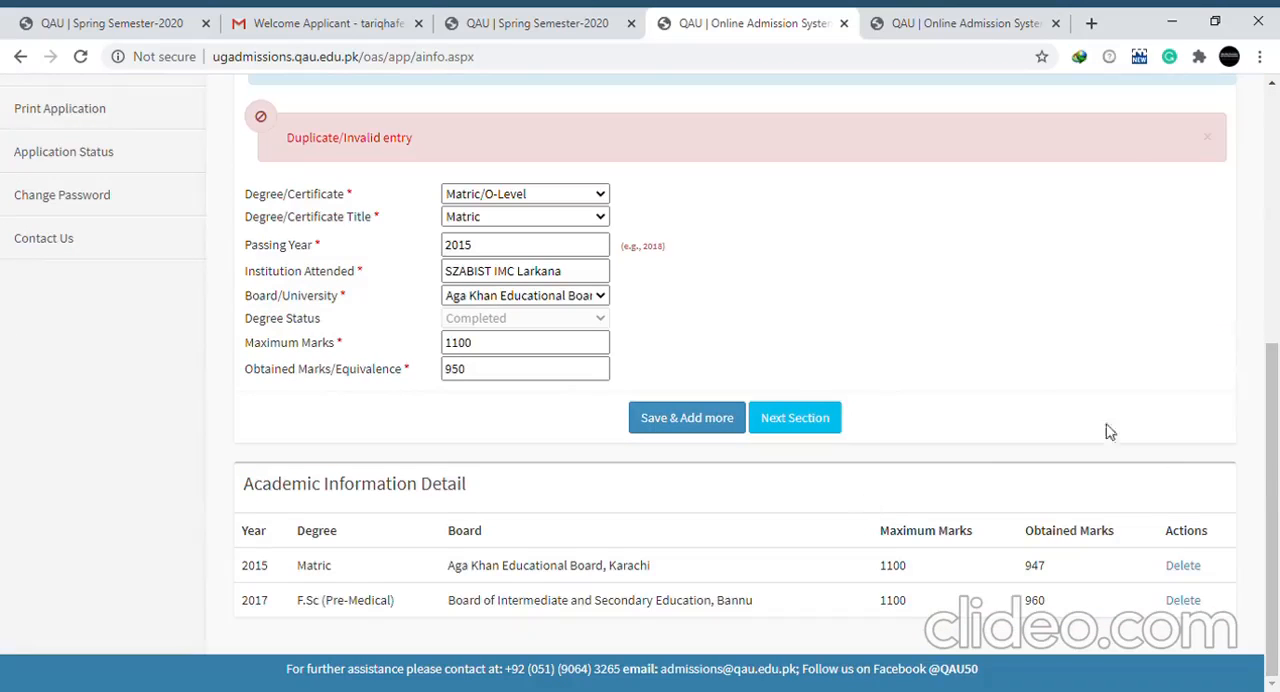
{"action": "scroll", "coordinate": [1276, 430], "scroll_direction": "up", "scroll_amount": 1}
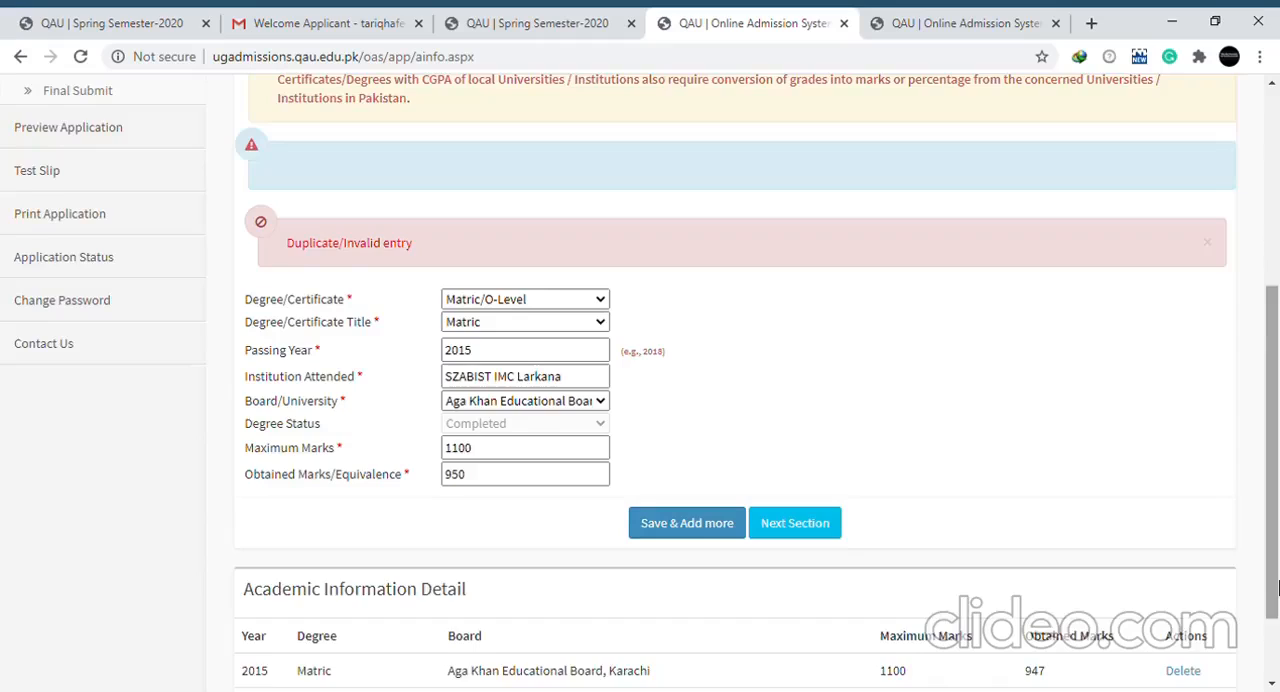
{"action": "scroll", "coordinate": [1276, 630], "scroll_direction": "down", "scroll_amount": 1}
{"action": "left_click", "coordinate": [1184, 590]}
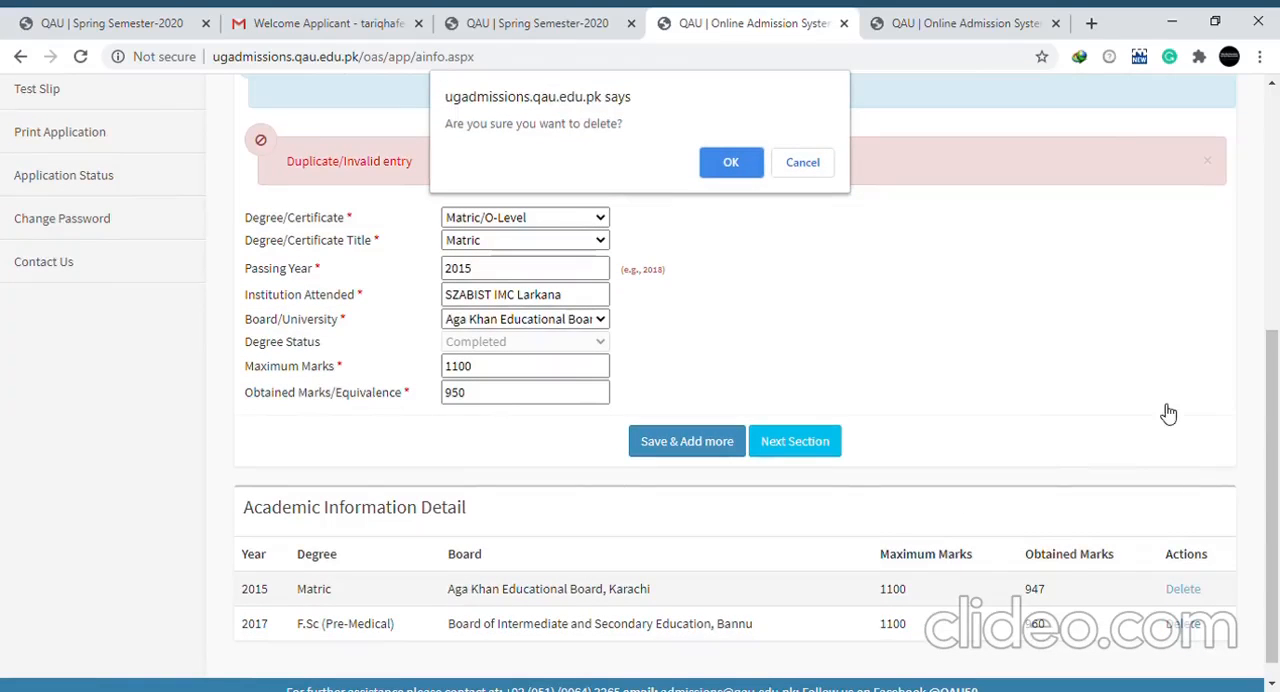
{"action": "left_click", "coordinate": [810, 162]}
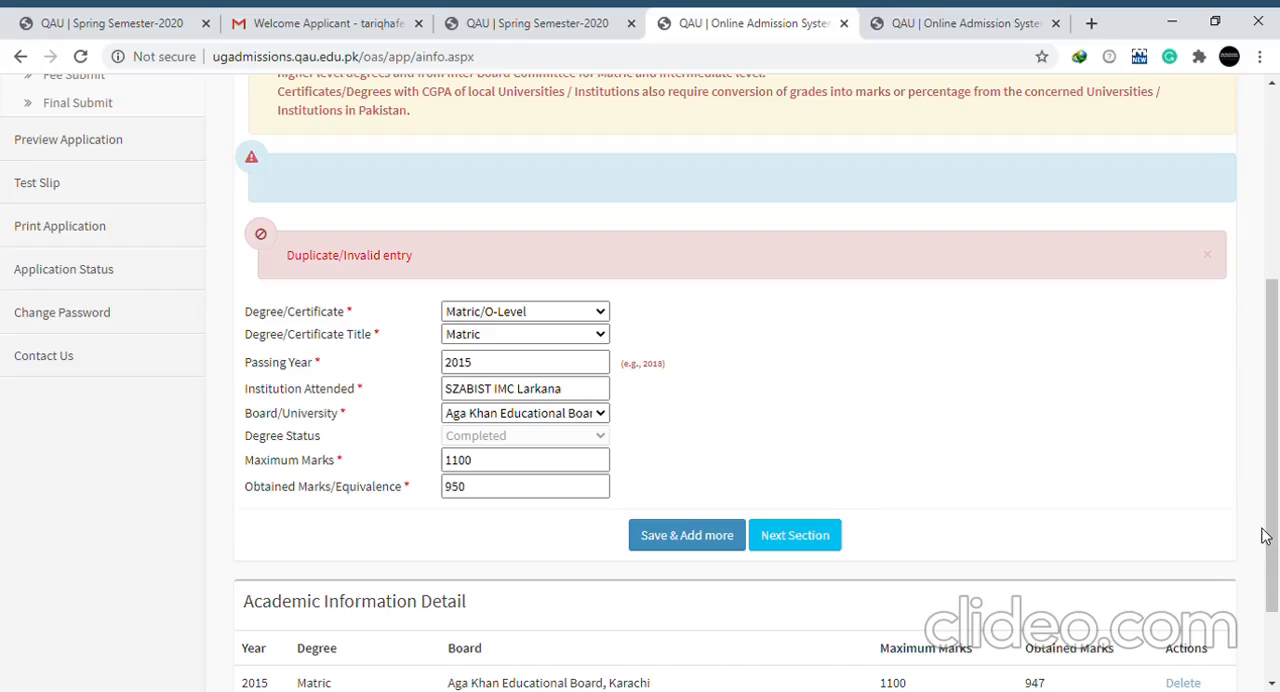
Delete the 2017 F.Sc (Pre-Medical) entry from the academic information details
{"action": "left_click_drag", "start_coordinate": [1266, 533], "coordinate": [1277, 610]}
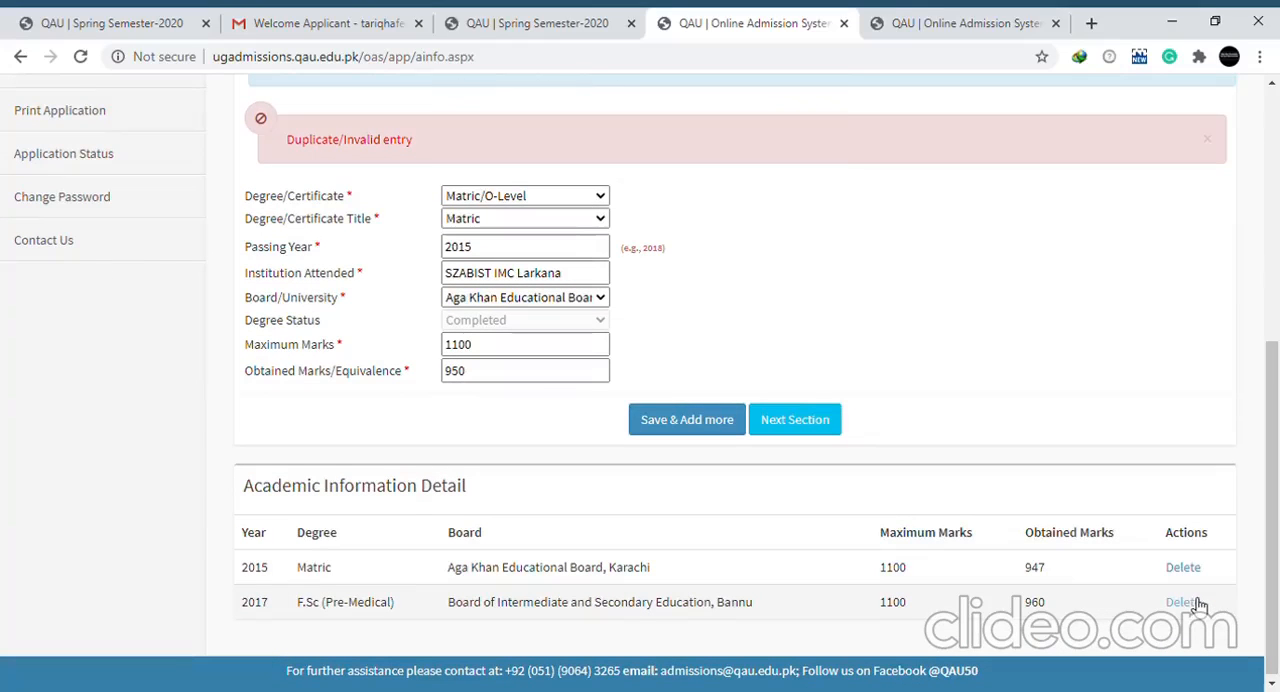
{"action": "left_click", "coordinate": [1182, 605]}
{"action": "left_click", "coordinate": [733, 162]}
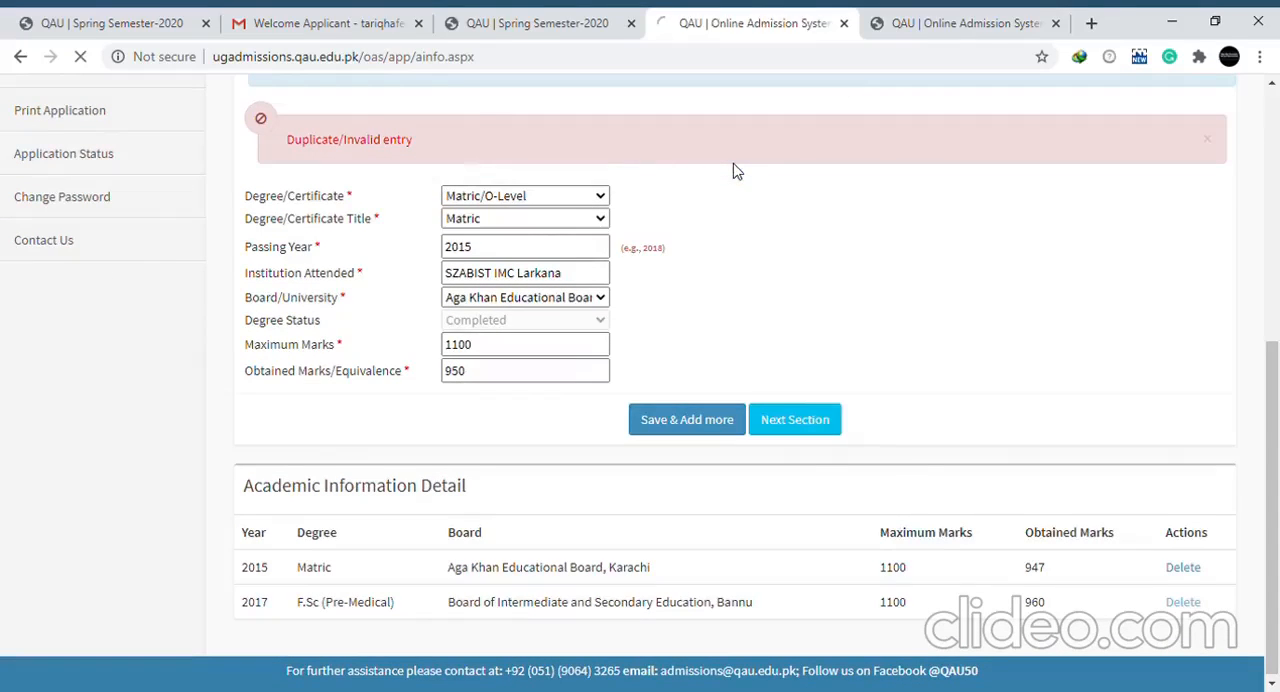
Set the certificate to HSSC Part-I and its title to F.Sc (Pre-Medical)
{"action": "scroll", "coordinate": [600, 460], "scroll_direction": "down", "scroll_amount": 3}
{"action": "key", "text": "Down"}
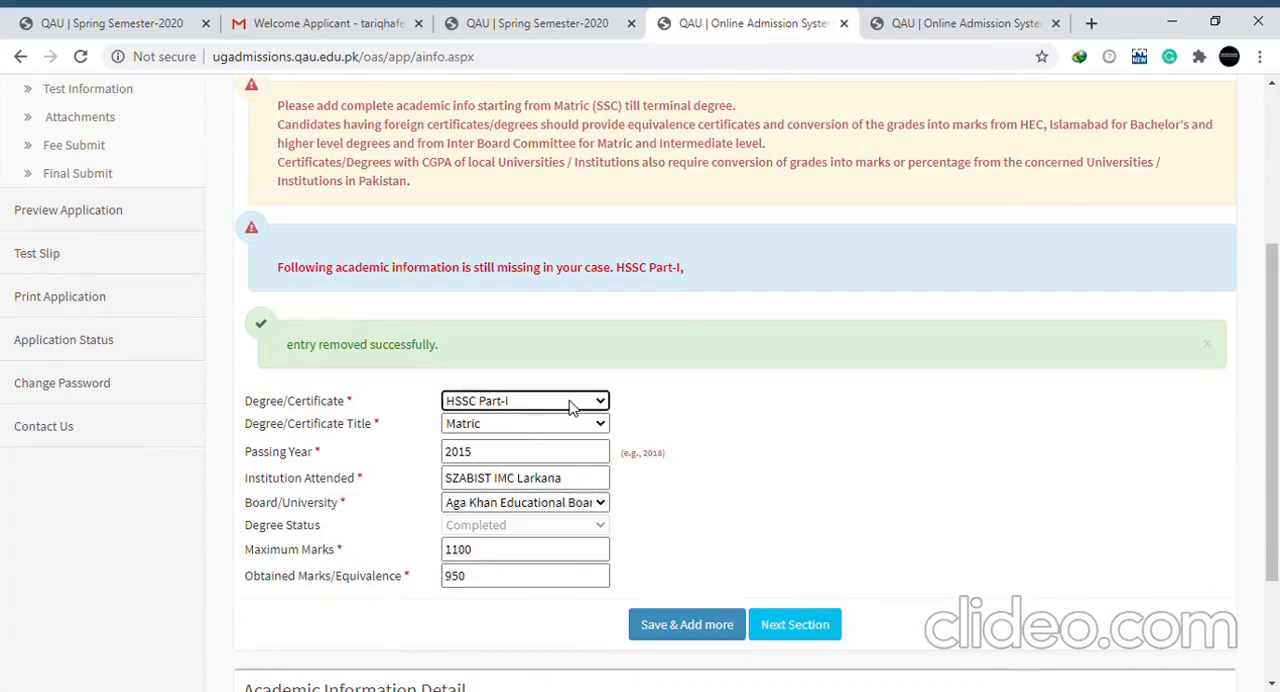
{"action": "key", "text": "Tab"}
{"action": "key", "text": "Down"}
{"action": "key", "text": "Down"}
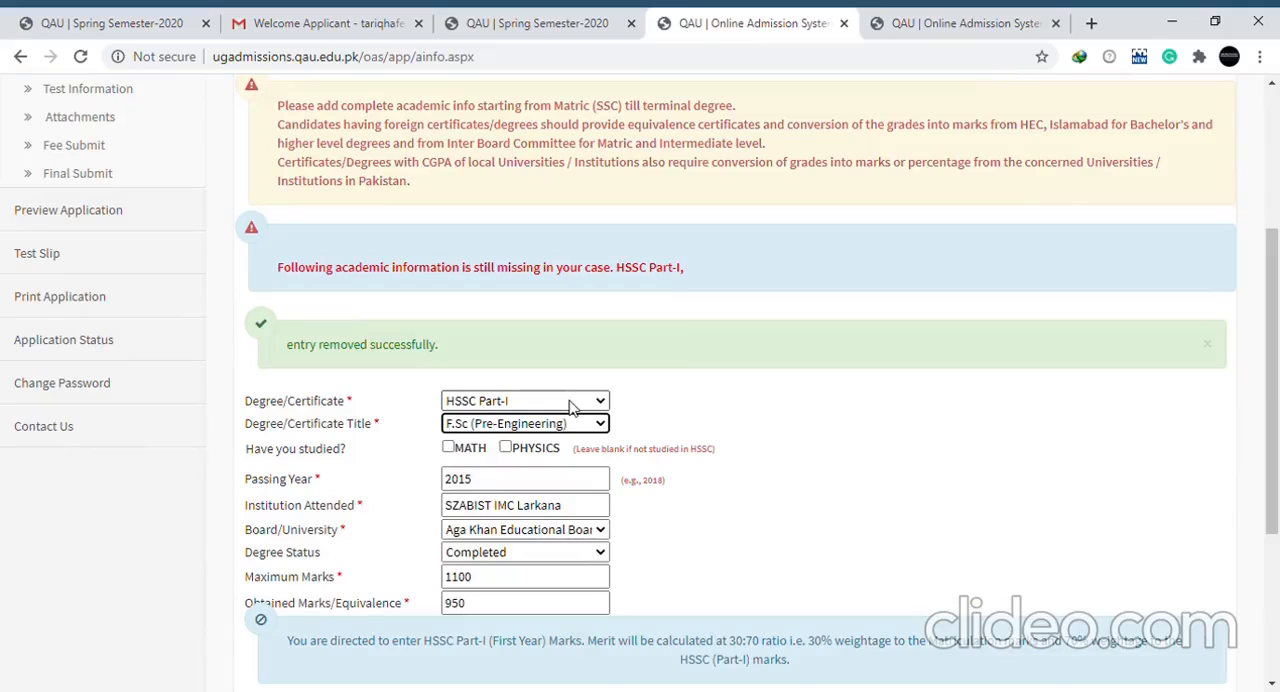
{"action": "key", "text": "Tab"}
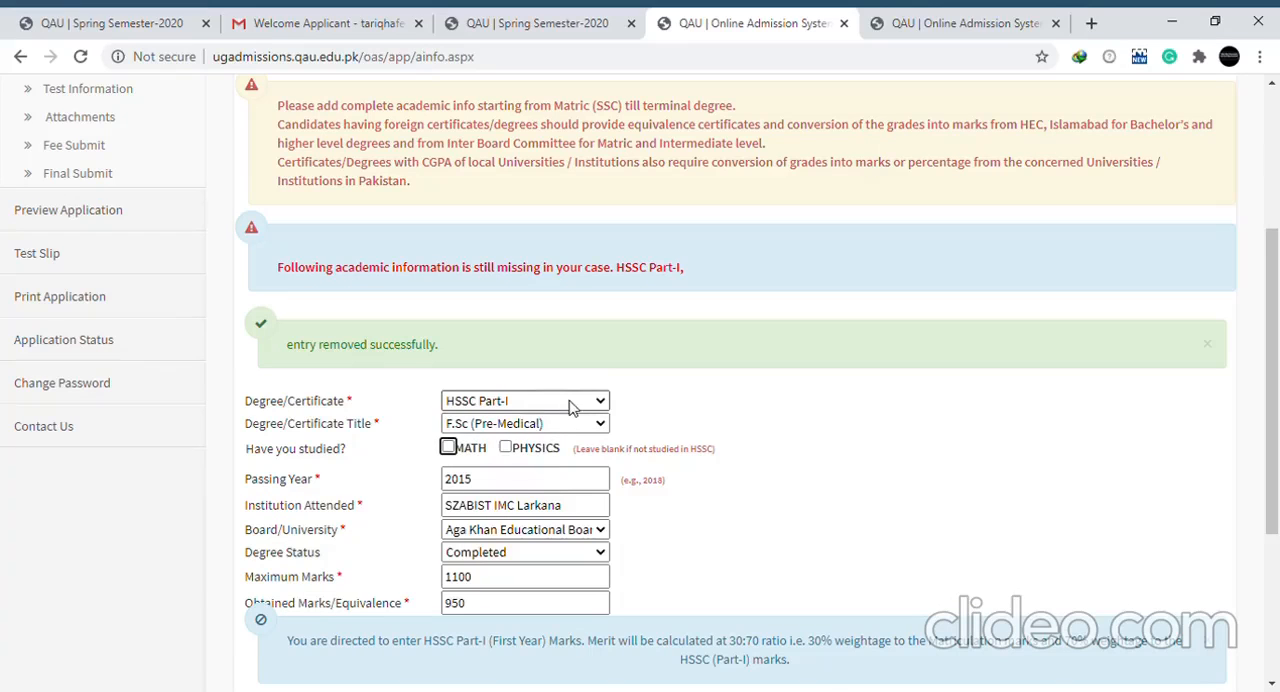
Mark Physics as a studied subject and set the passing year to 2017
{"action": "left_click", "coordinate": [508, 450]}
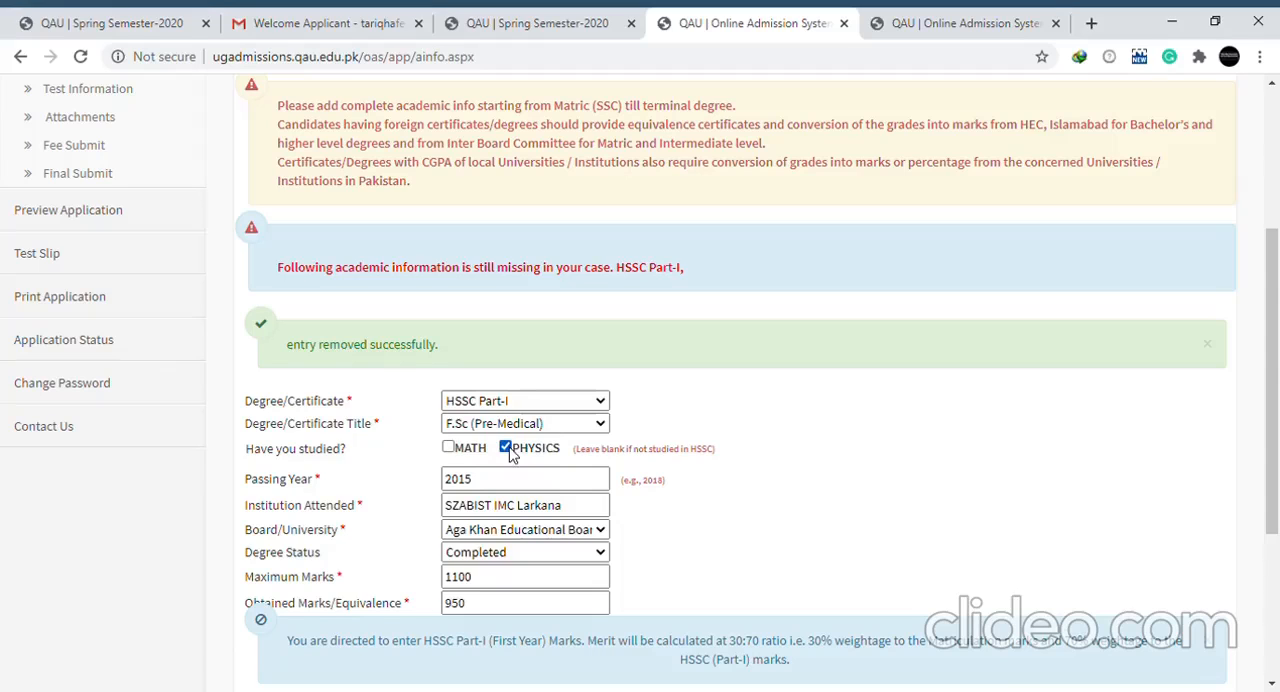
{"action": "left_click", "coordinate": [506, 448]}
{"action": "left_click", "coordinate": [506, 448]}
{"action": "left_click", "coordinate": [499, 481]}
{"action": "key", "text": "BackSpace"}
{"action": "type", "text": "7"}
{"action": "key", "text": "Tab"}
{"action": "key", "text": "Tab"}
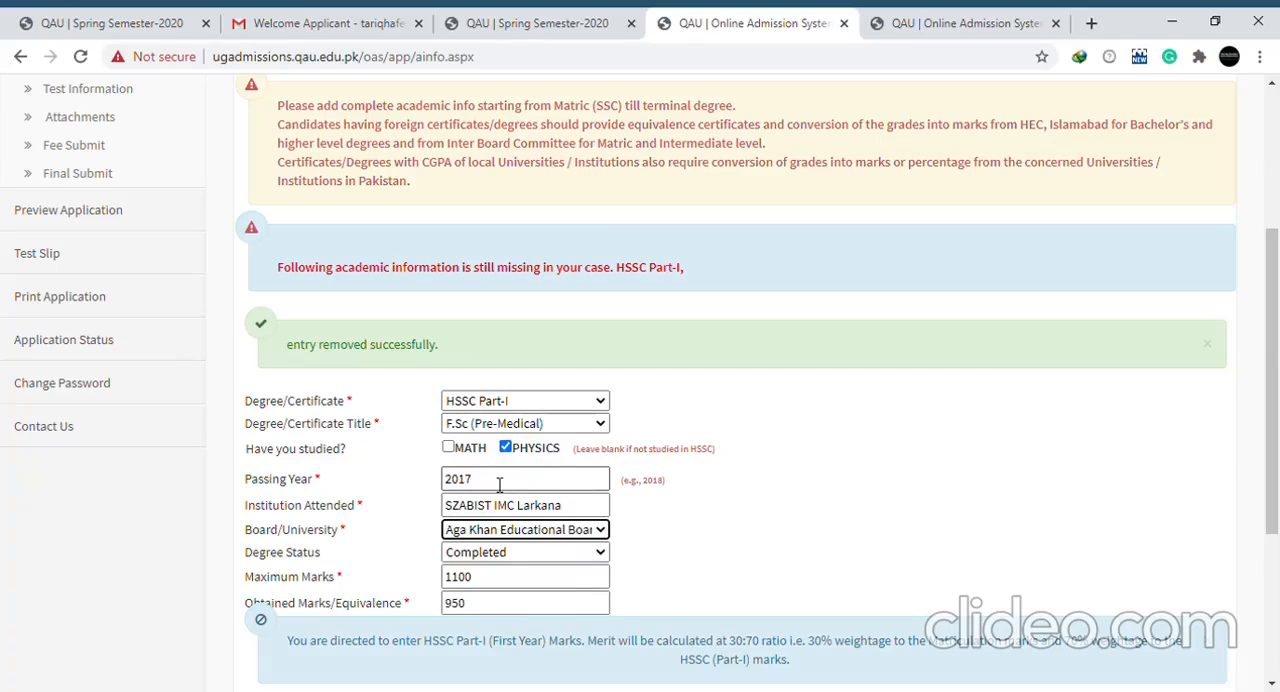
Set the degree status to Result Waiting to review its note, and reset it to Completed
{"action": "key", "text": "Tab"}
{"action": "key", "text": "Down"}
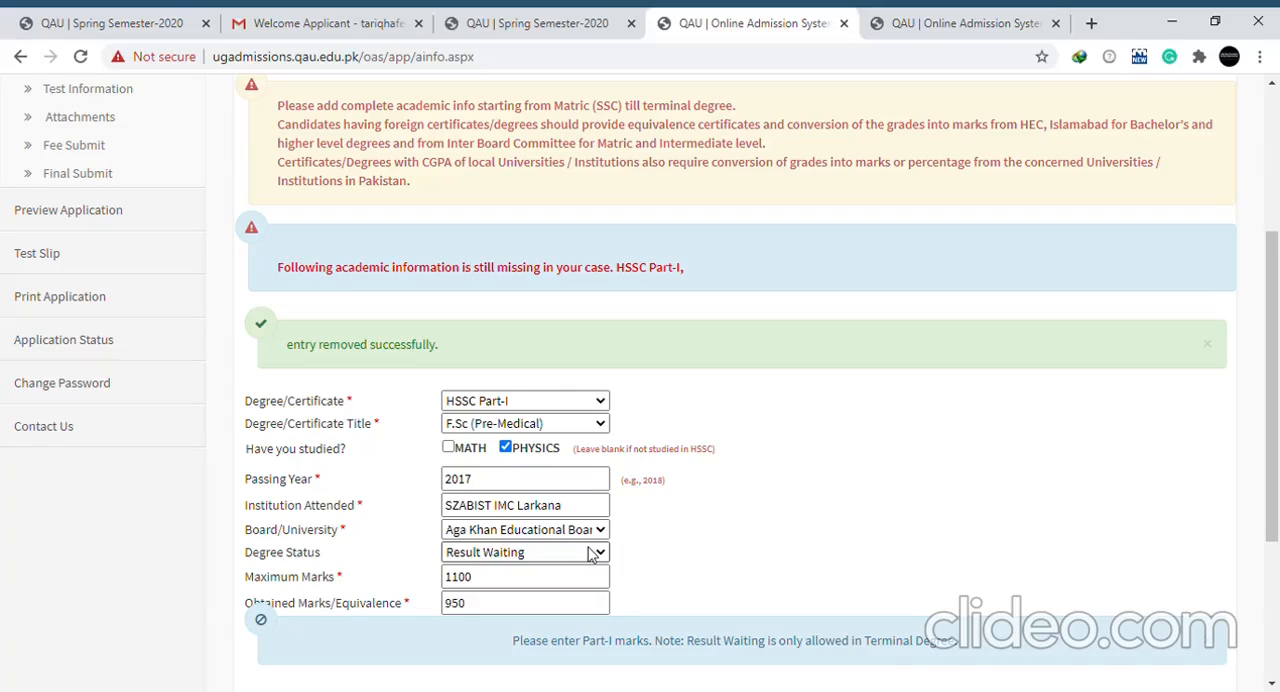
{"action": "left_click", "coordinate": [538, 586]}
Save the HSSC Part-I entry and continue to the Test Information section
{"action": "scroll", "coordinate": [650, 590], "scroll_direction": "down", "scroll_amount": 1}
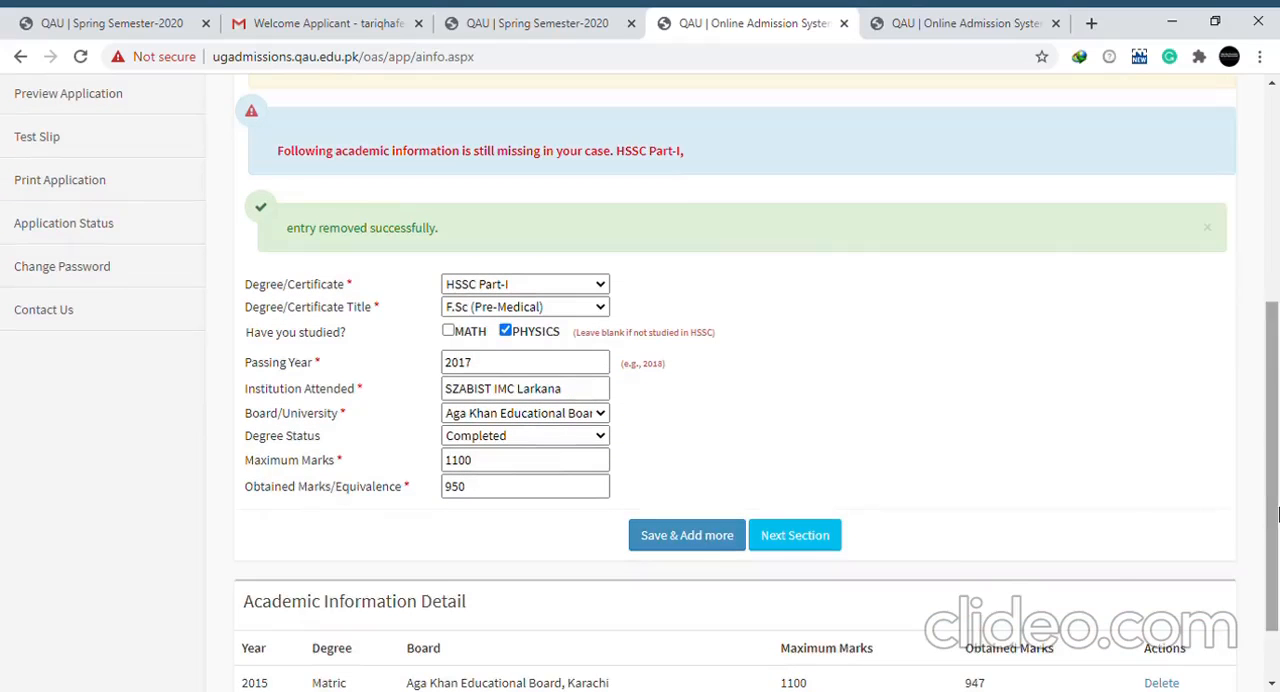
{"action": "left_click", "coordinate": [708, 547]}
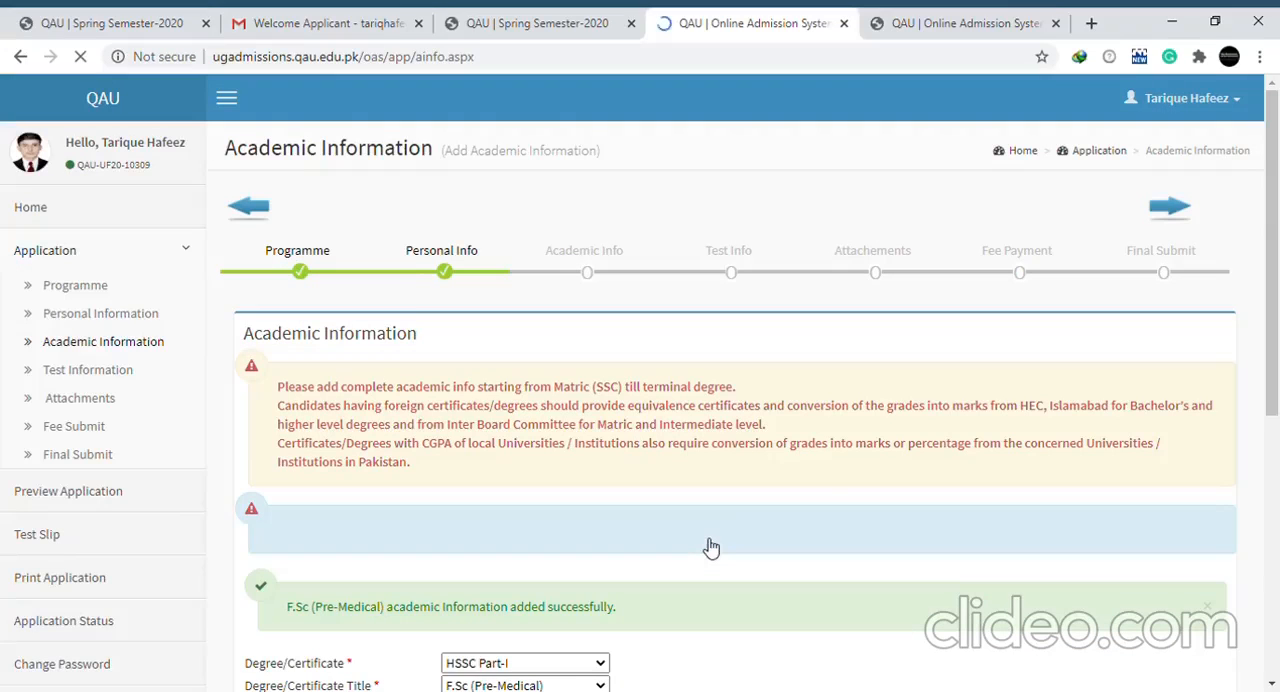
{"action": "scroll", "coordinate": [775, 572], "scroll_direction": "down", "scroll_amount": 4}
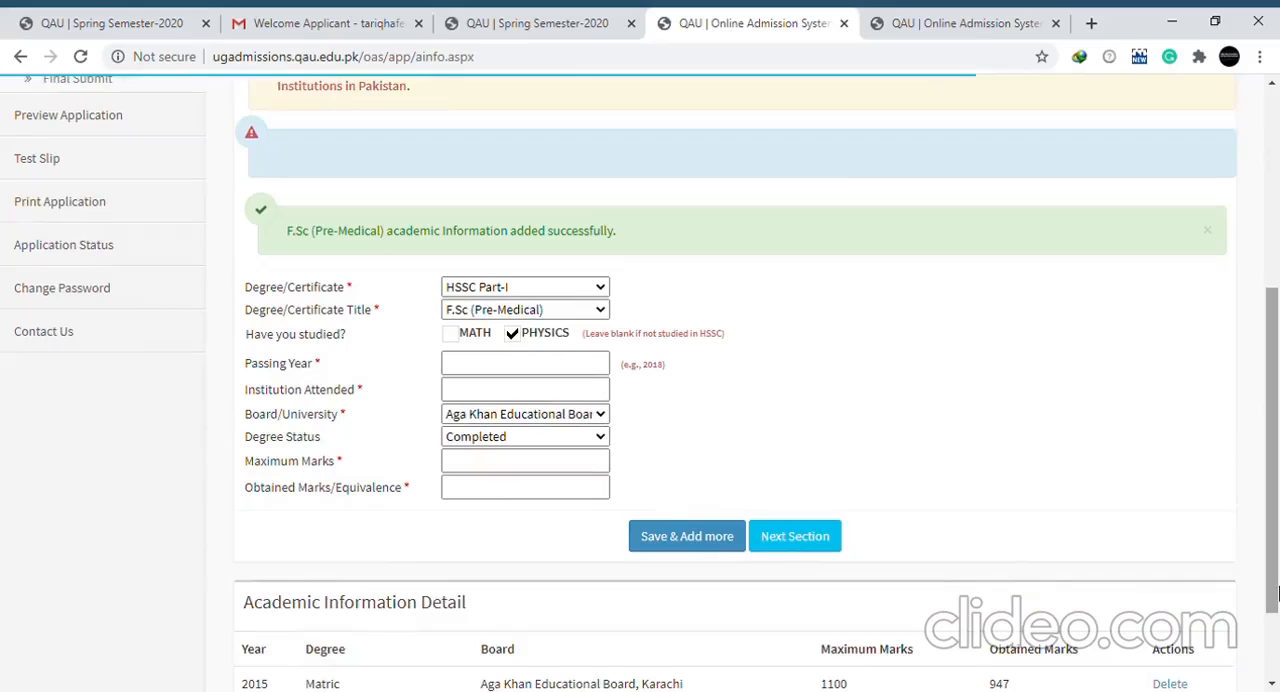
{"action": "left_click", "coordinate": [792, 541]}
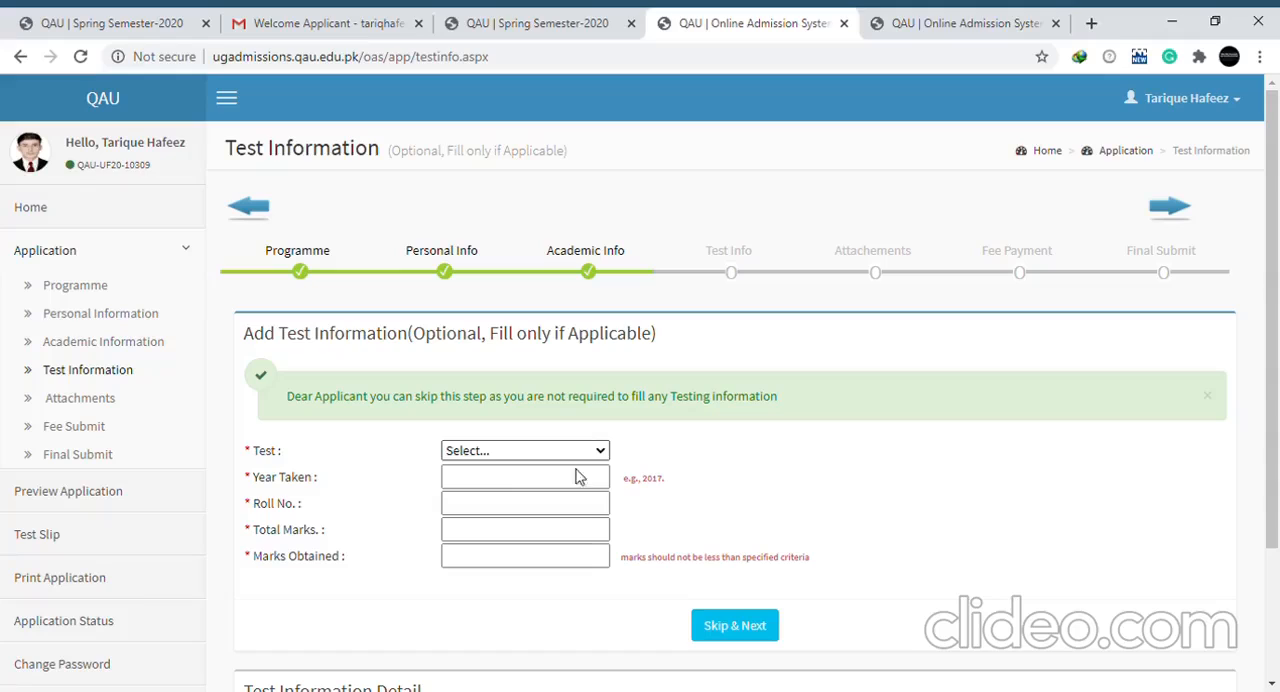
Fill in a placeholder roll number, 100 total marks and 000 obtained marks, and skip ahead to the attachments section
{"action": "left_click", "coordinate": [511, 490]}
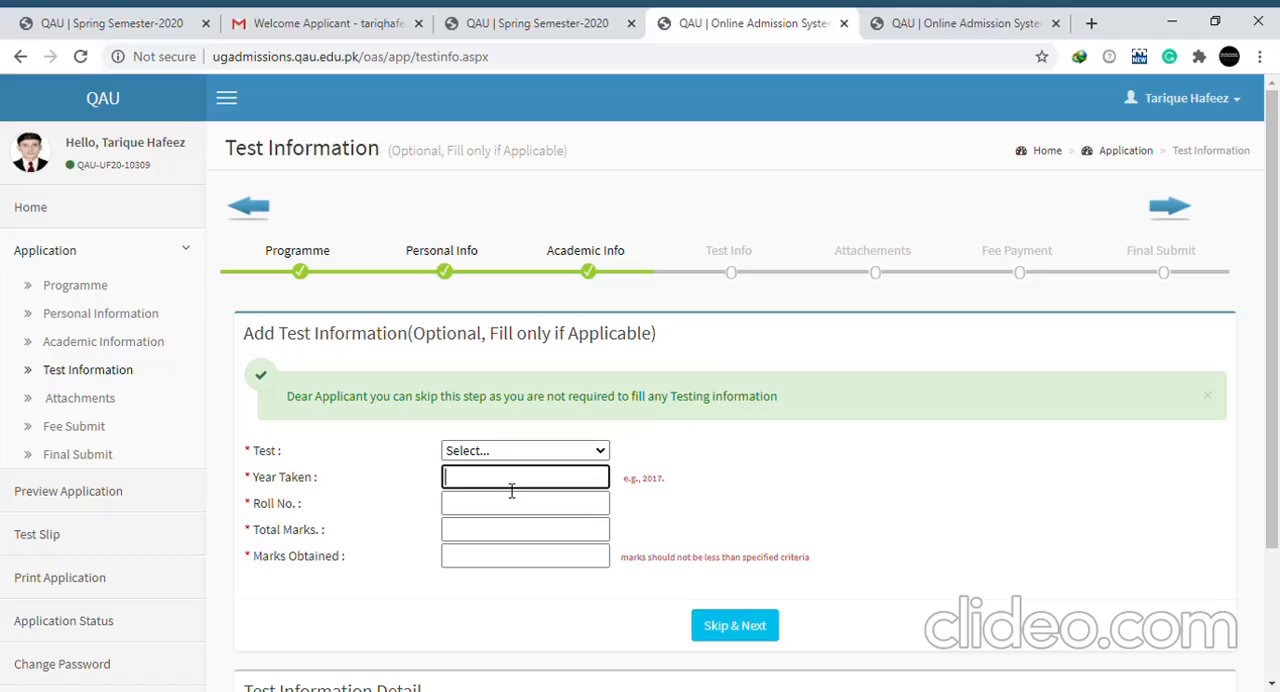
{"action": "left_click", "coordinate": [491, 513]}
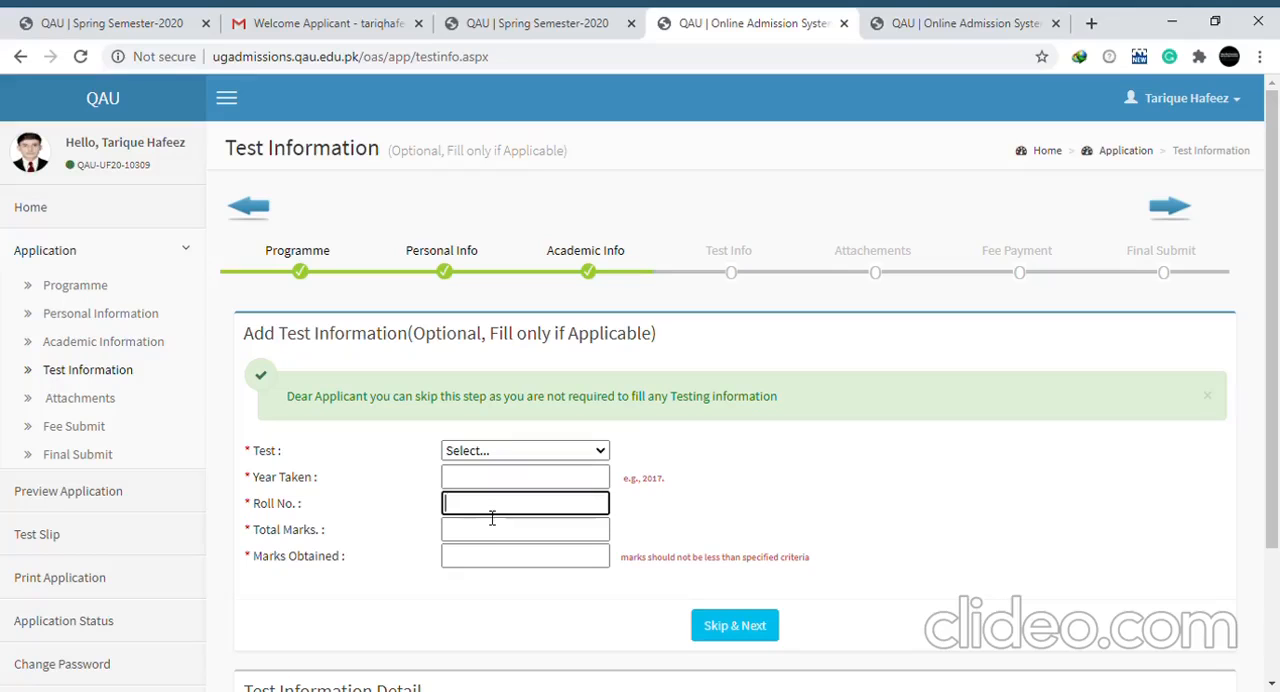
{"action": "type", "text": "0000"}
{"action": "key", "text": "Tab"}
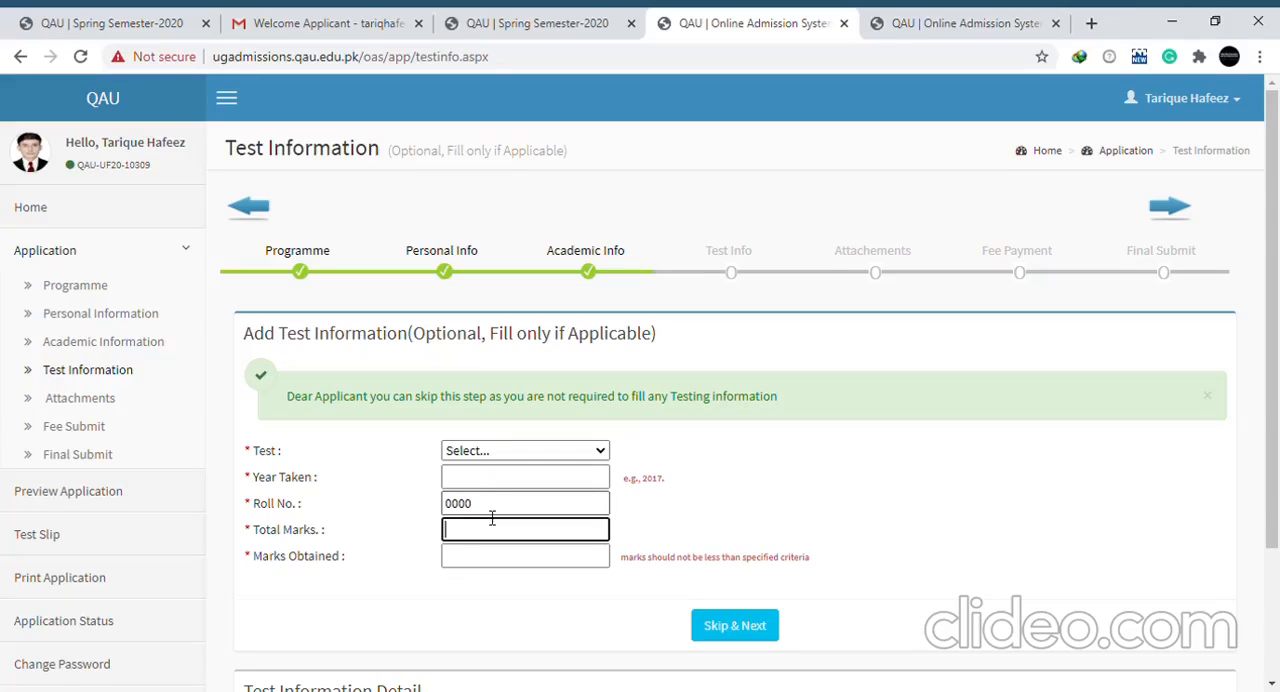
{"action": "type", "text": "100"}
{"action": "key", "text": "Tab"}
{"action": "type", "text": "000"}
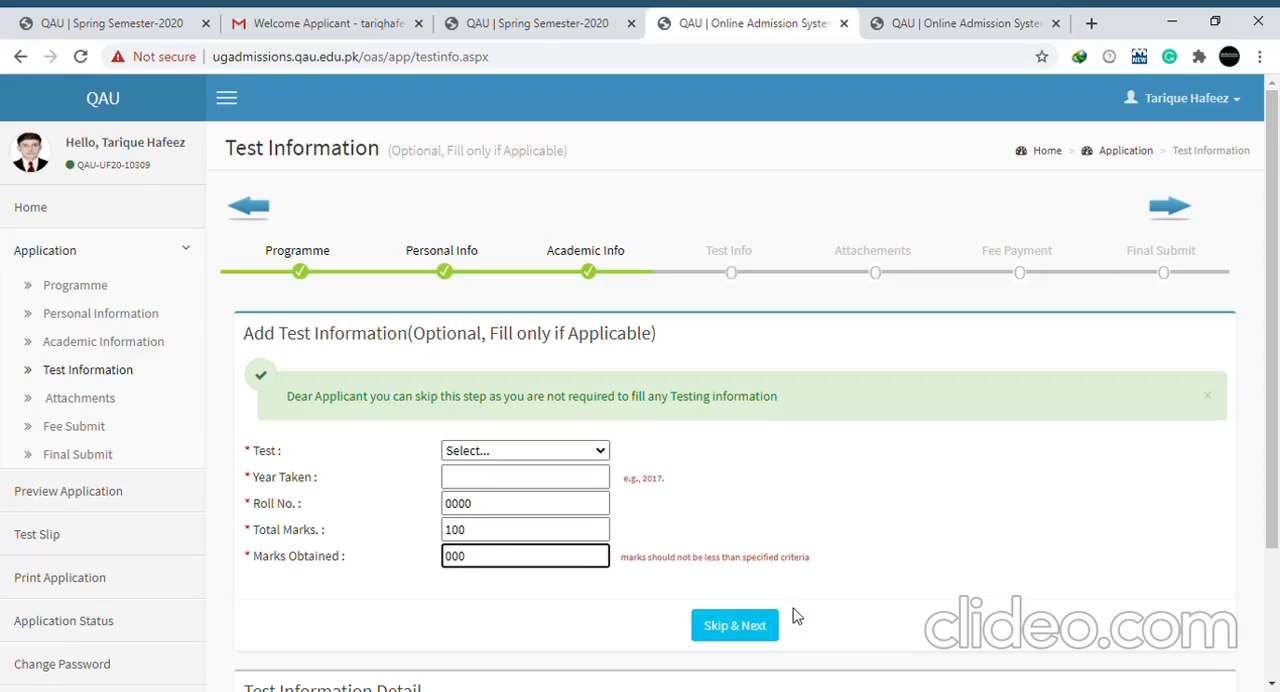
{"action": "left_click", "coordinate": [742, 633]}
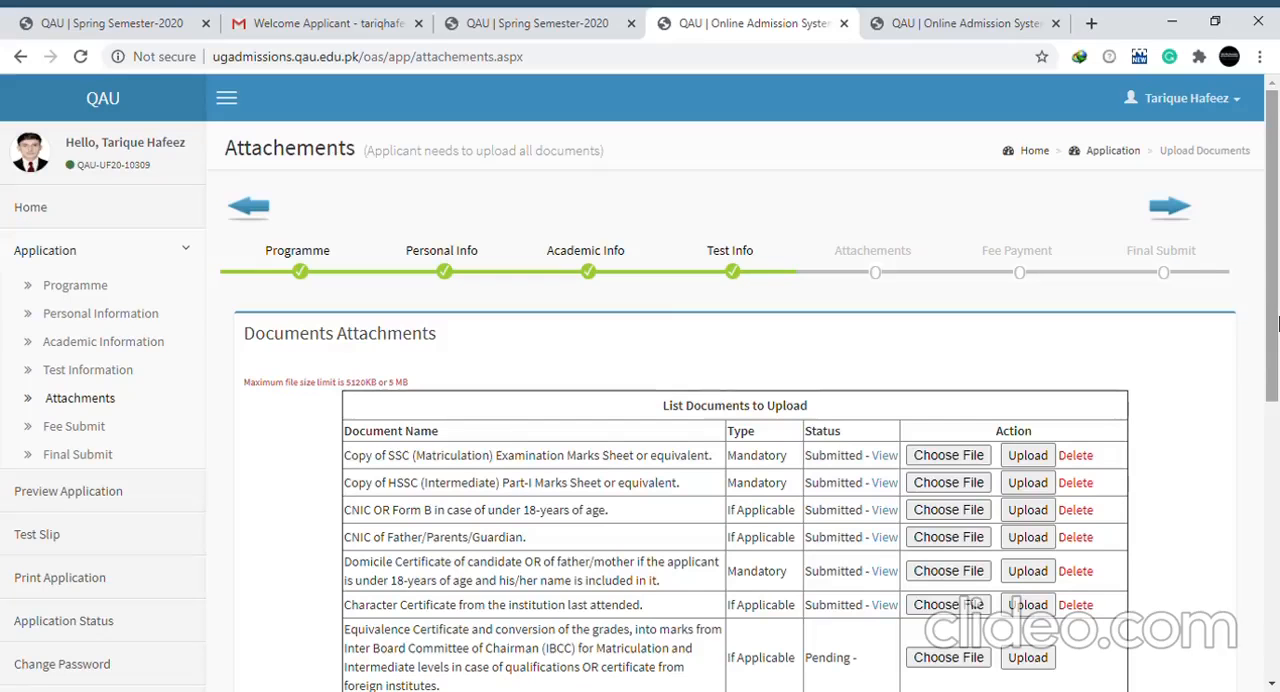
Choose a file for the SSC (Matriculation) Examination Marks Sheet and upload it
{"action": "left_click_drag", "start_coordinate": [1274, 322], "coordinate": [1272, 414]}
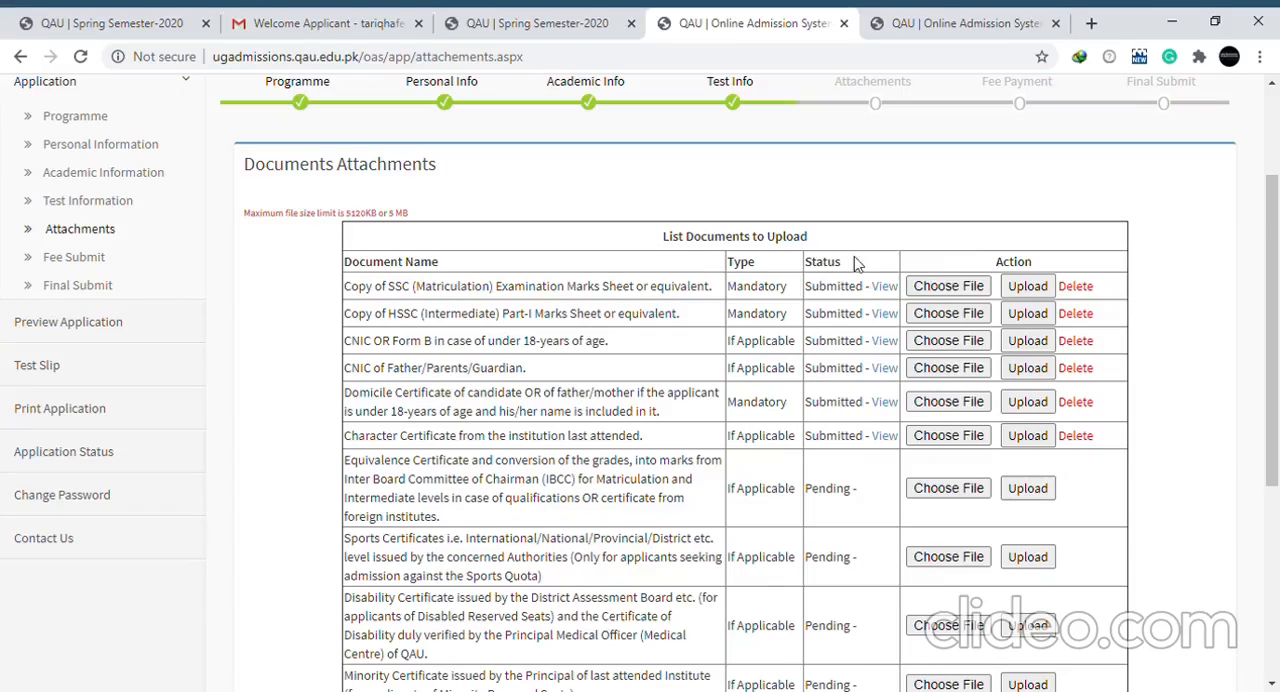
{"action": "left_click", "coordinate": [953, 288]}
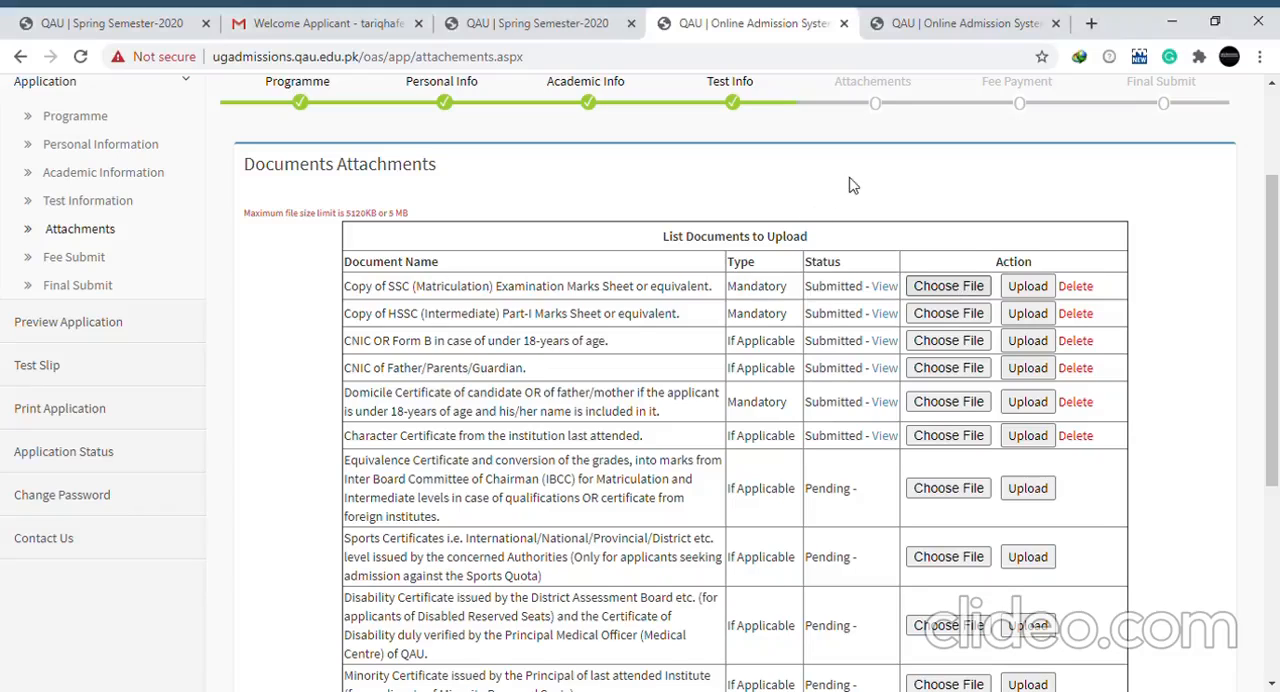
{"action": "left_click", "coordinate": [1024, 288]}
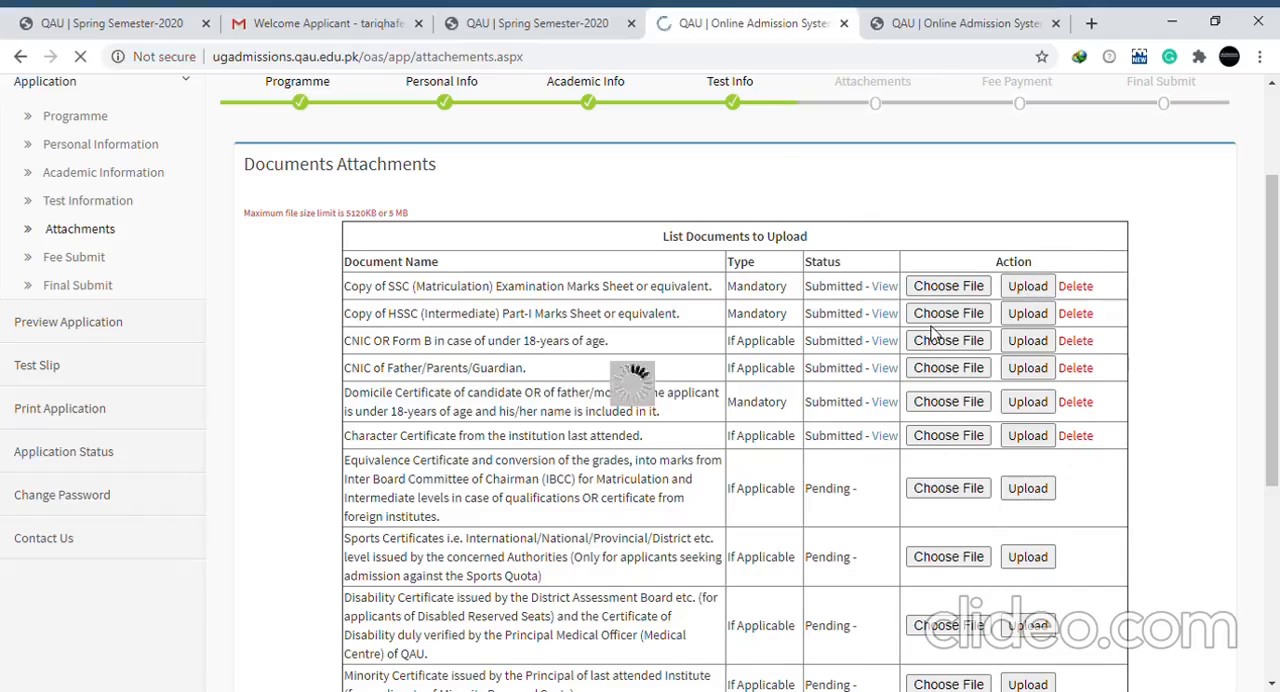
Review the remaining documents to upload and highlight the HBL/Askari Bank Deposit Slip of Rs.2100/- requirement
{"action": "scroll", "coordinate": [1278, 325], "scroll_direction": "down", "scroll_amount": 3}
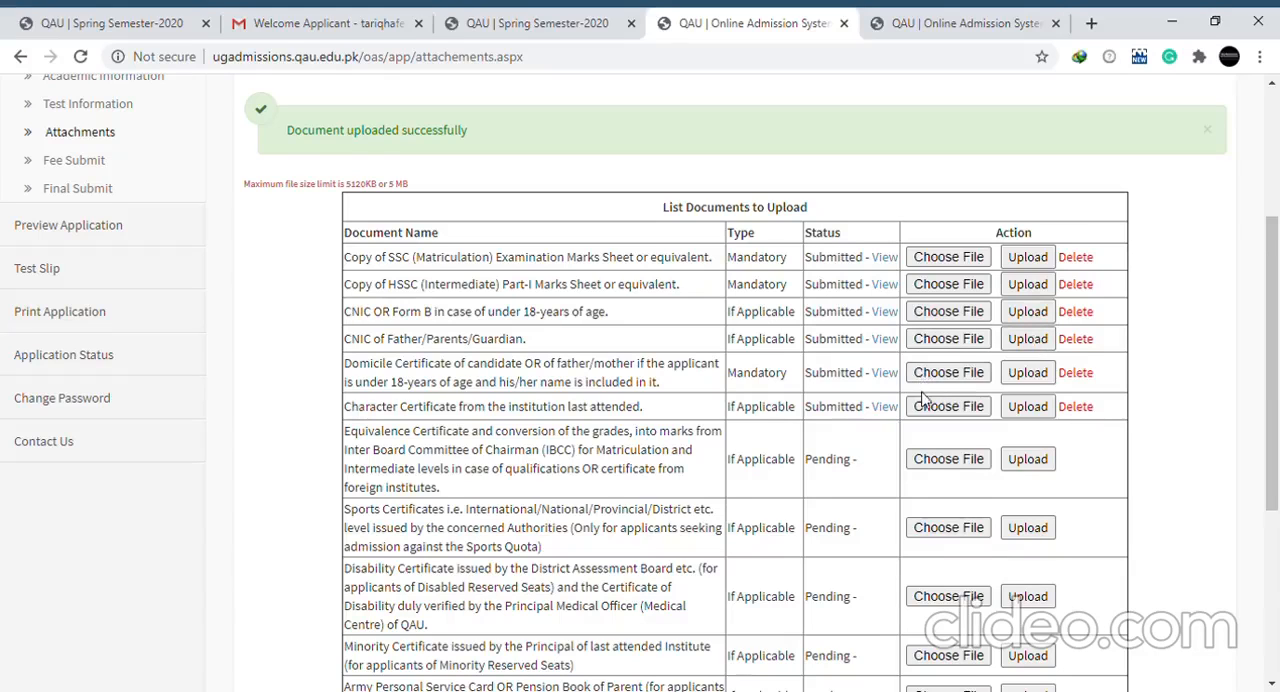
{"action": "left_click_drag", "start_coordinate": [1277, 393], "coordinate": [1277, 551]}
{"action": "left_click_drag", "start_coordinate": [620, 540], "coordinate": [356, 527]}
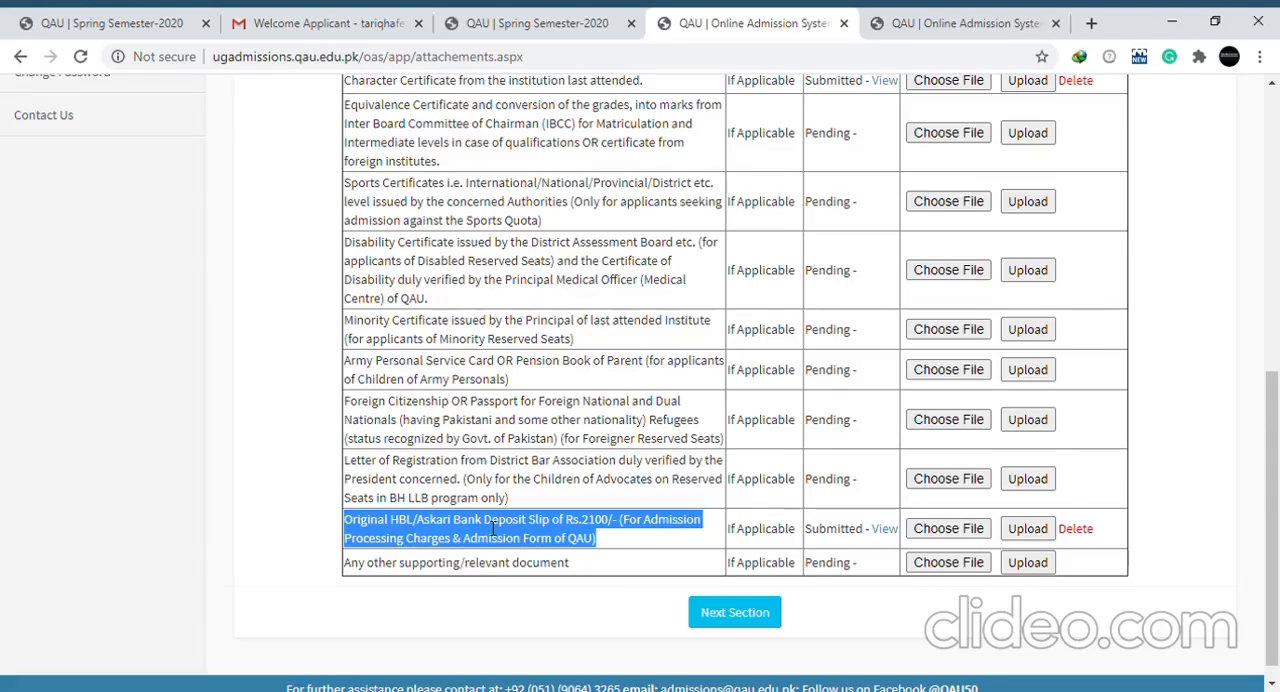
Continue from the attachments to the Fee Payment section and open the printable HBL fee challan
{"action": "left_click_drag", "start_coordinate": [1273, 495], "coordinate": [1276, 265]}
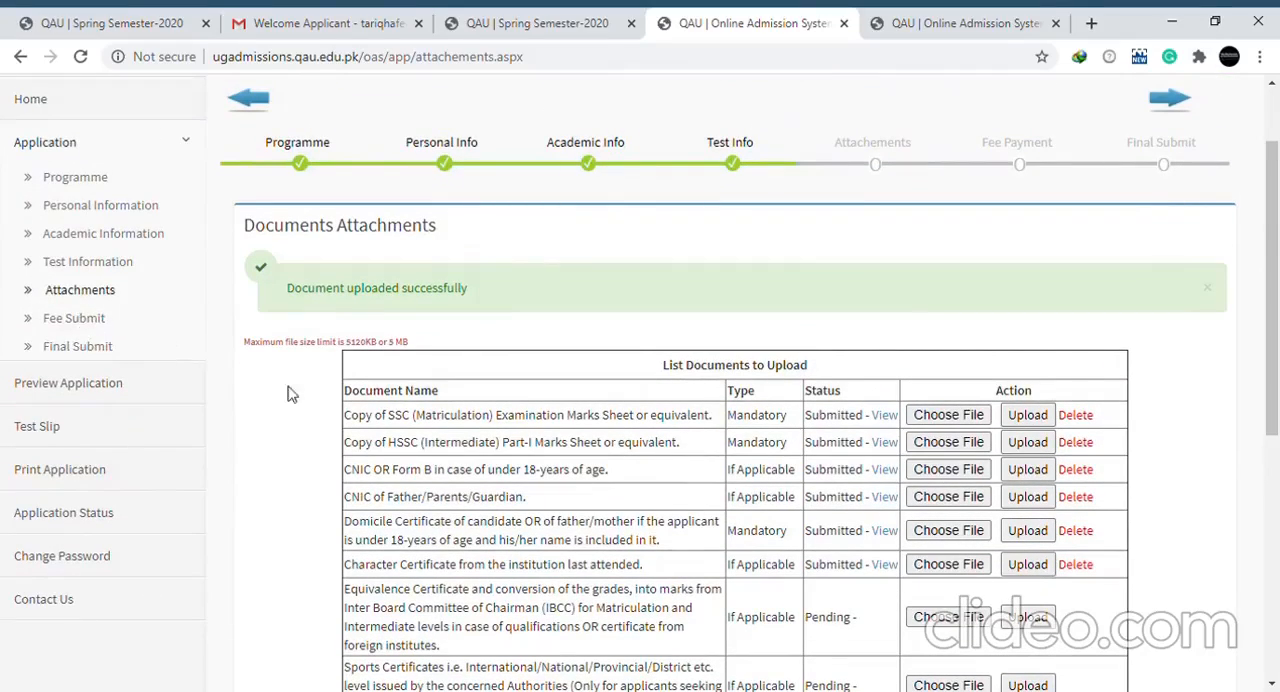
{"action": "left_click_drag", "start_coordinate": [1275, 322], "coordinate": [1276, 568]}
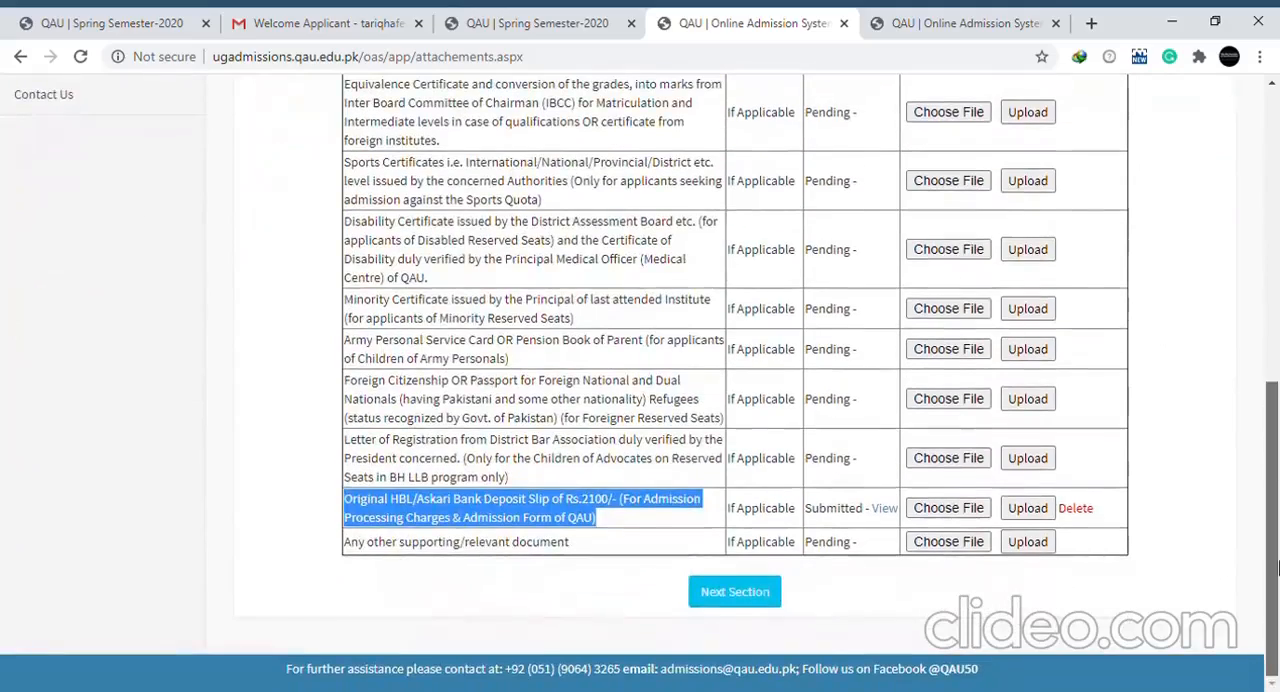
{"action": "left_click", "coordinate": [735, 592]}
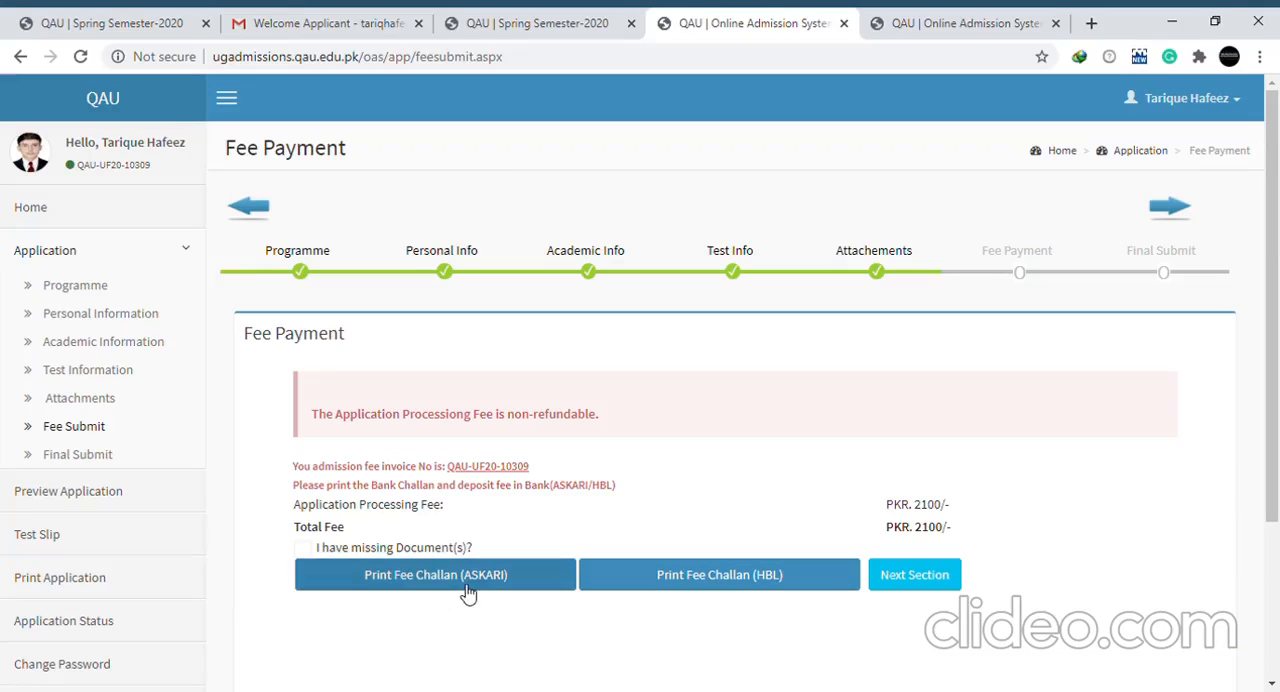
{"action": "left_click", "coordinate": [696, 595]}
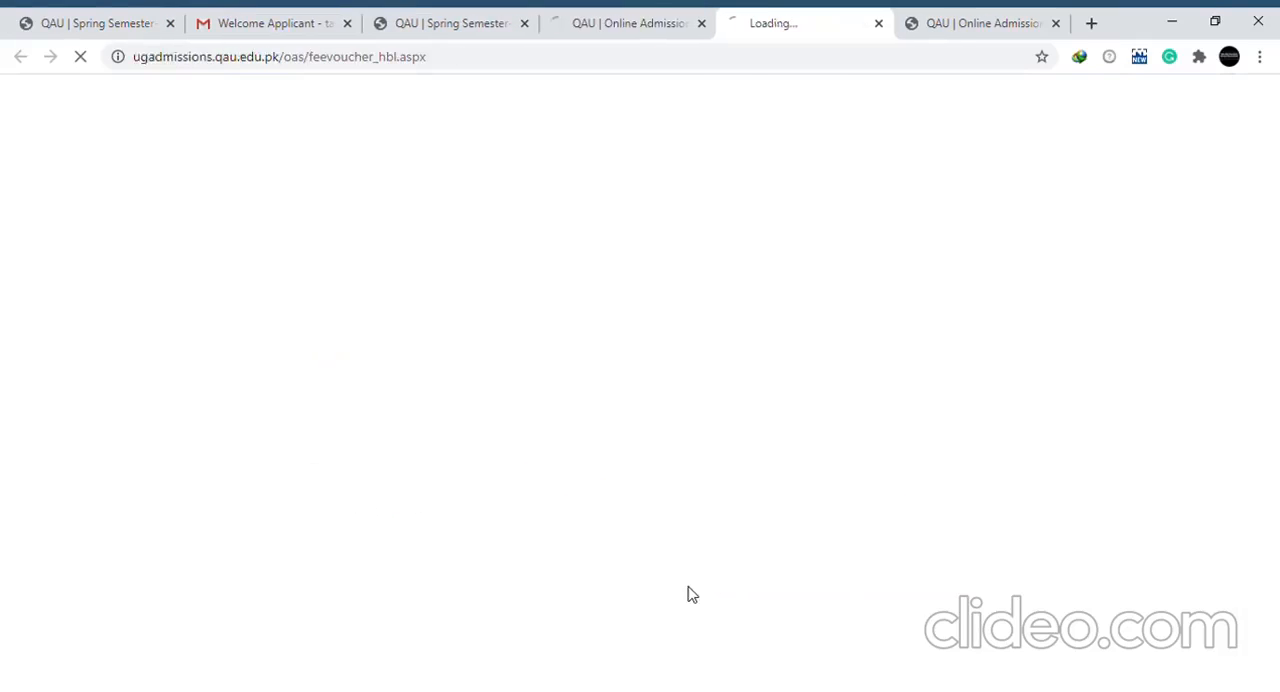
{"action": "left_click_drag", "start_coordinate": [1274, 313], "coordinate": [1277, 532]}
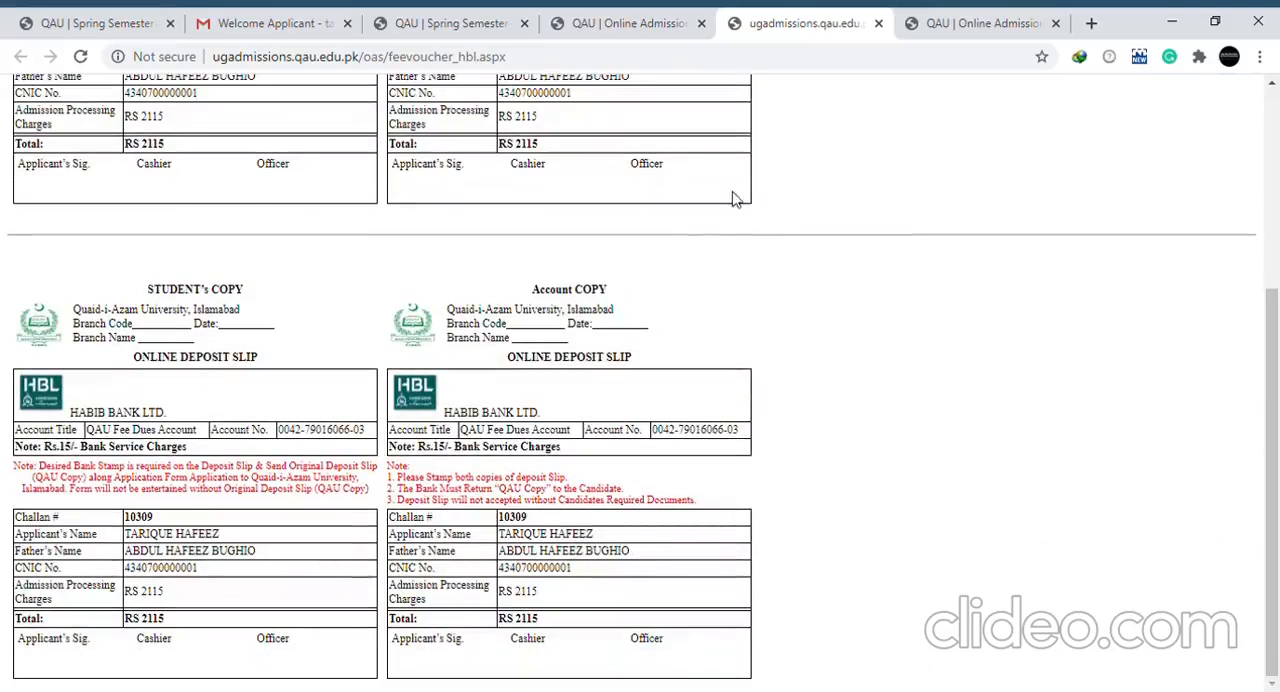
Recheck the bank deposit slip entry in the application's document attachments and return to the Fee Payment section
{"action": "left_click", "coordinate": [628, 23]}
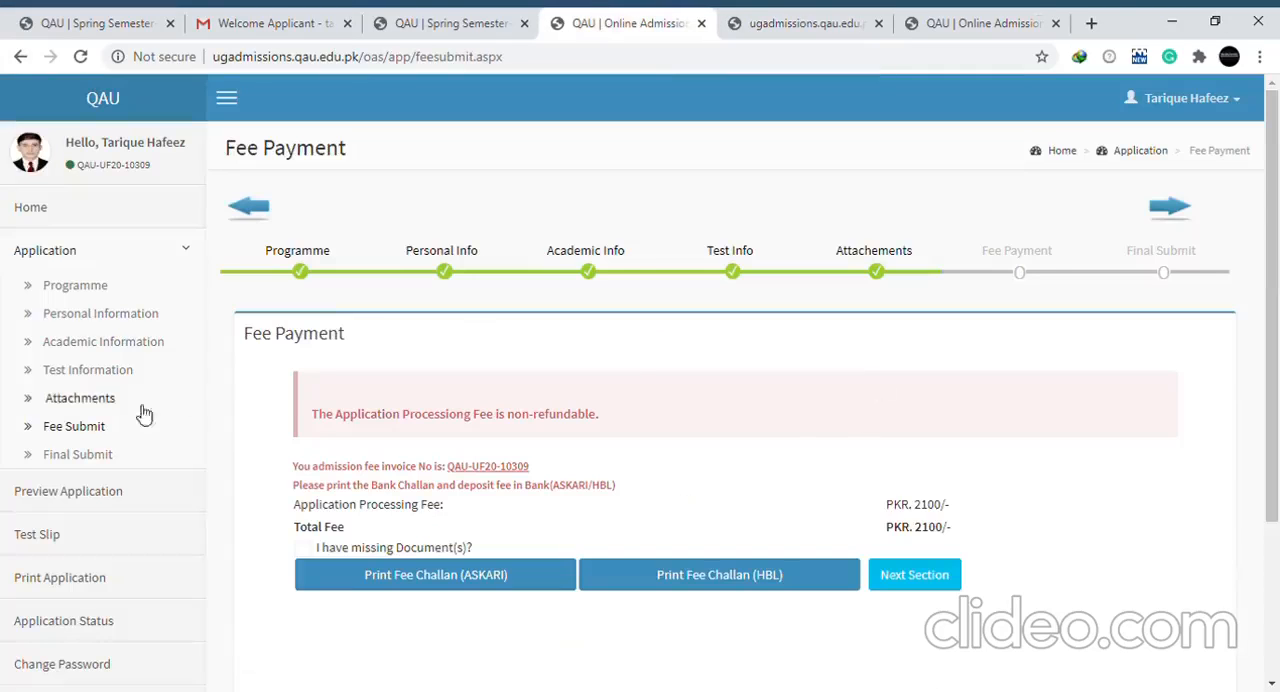
{"action": "left_click", "coordinate": [82, 399]}
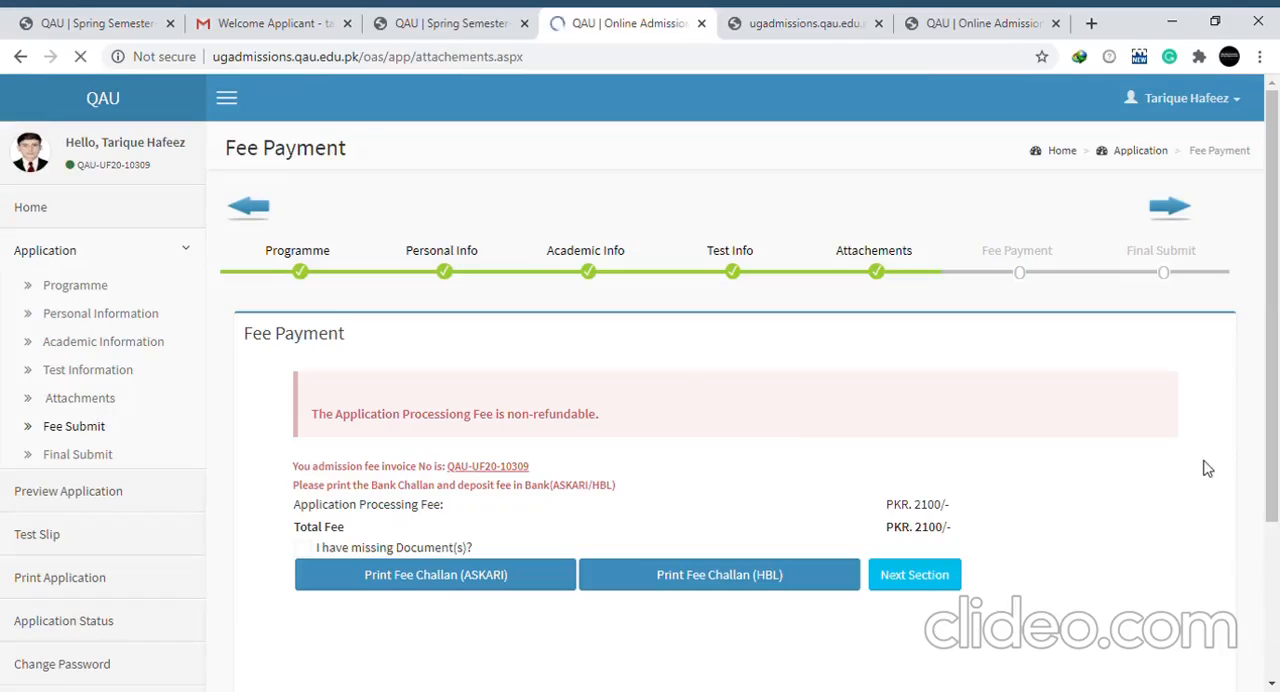
{"action": "left_click_drag", "start_coordinate": [1277, 250], "coordinate": [1277, 525]}
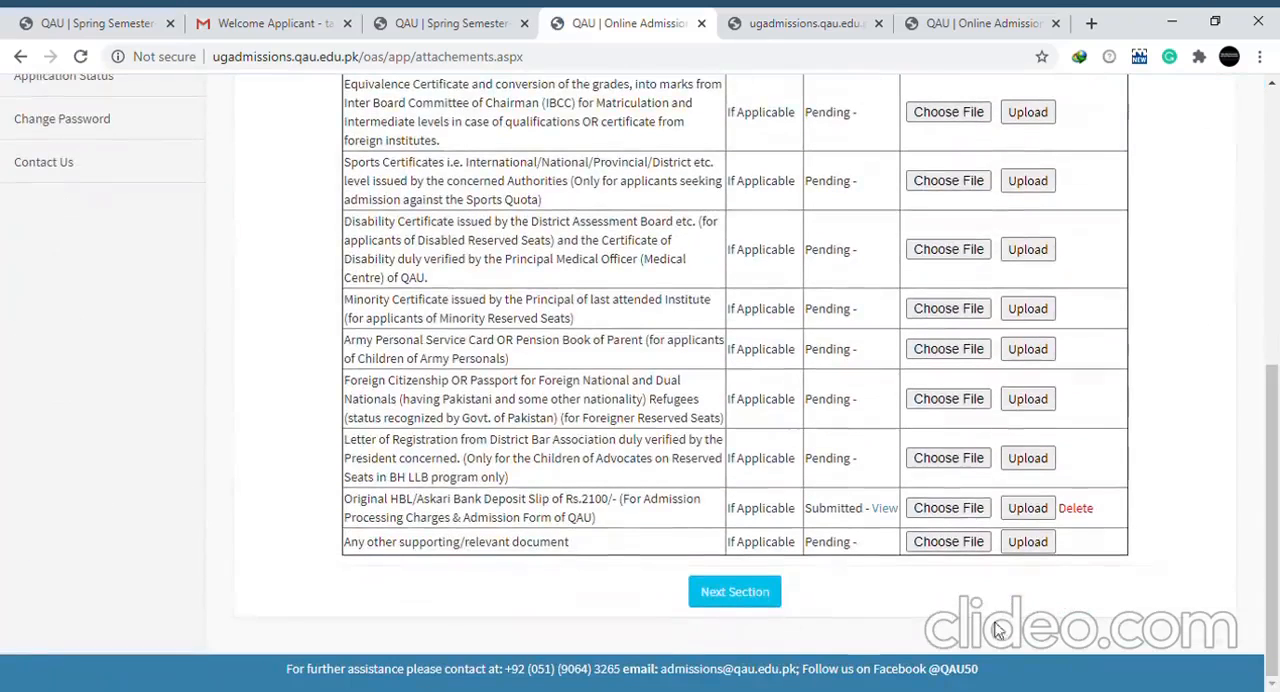
{"action": "left_click", "coordinate": [735, 595]}
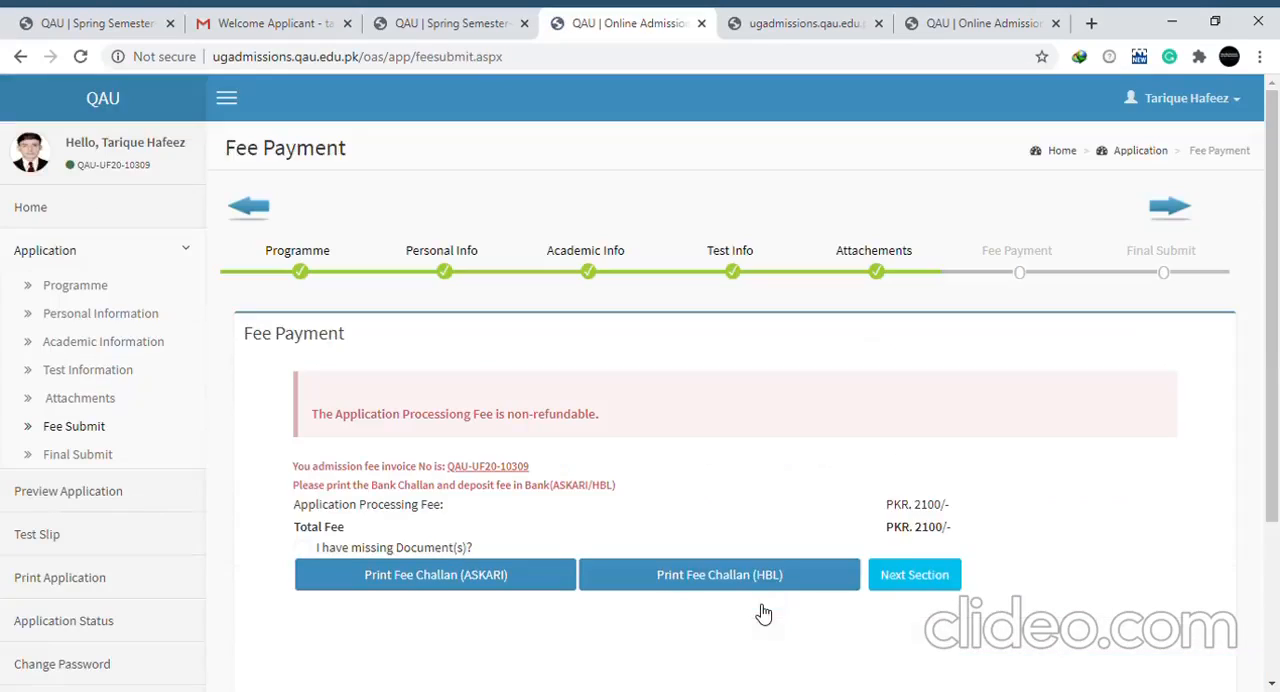
Continue to the Final Submit section and review the application summary through to the Paid Fee Slip Attachement area
{"action": "left_click", "coordinate": [935, 580]}
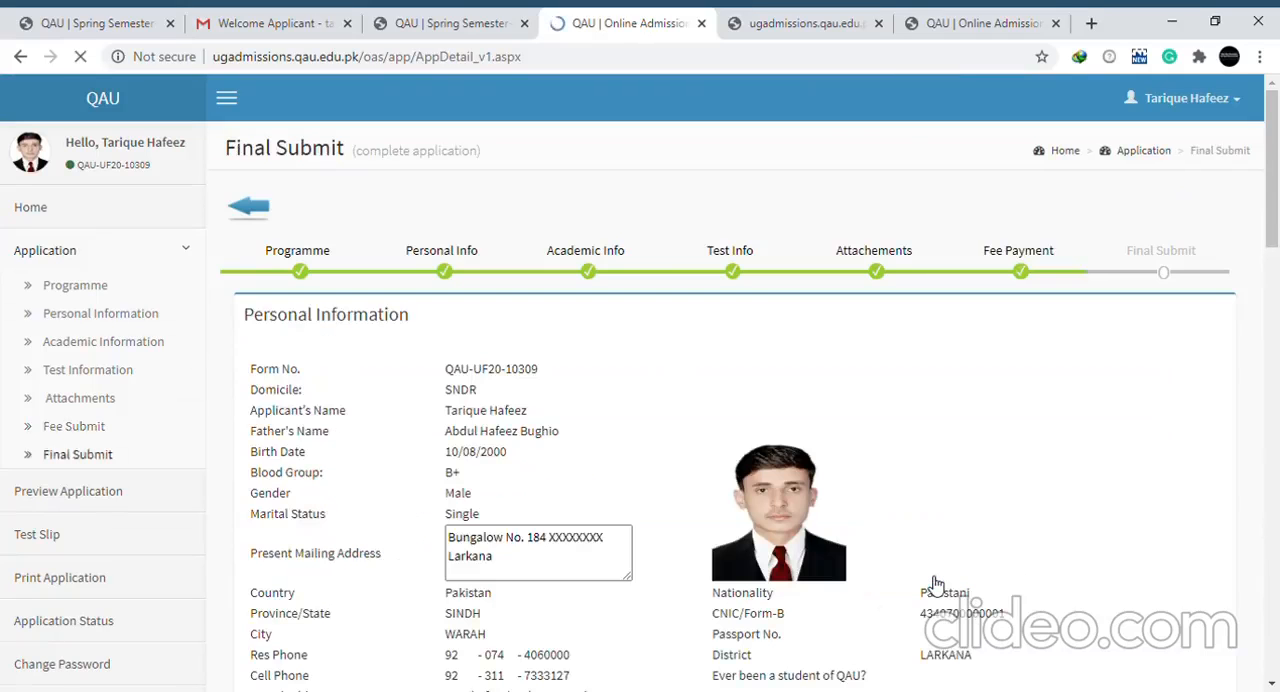
{"action": "left_click_drag", "start_coordinate": [1274, 222], "coordinate": [1273, 458]}
{"action": "left_click_drag", "start_coordinate": [1276, 535], "coordinate": [1276, 580]}
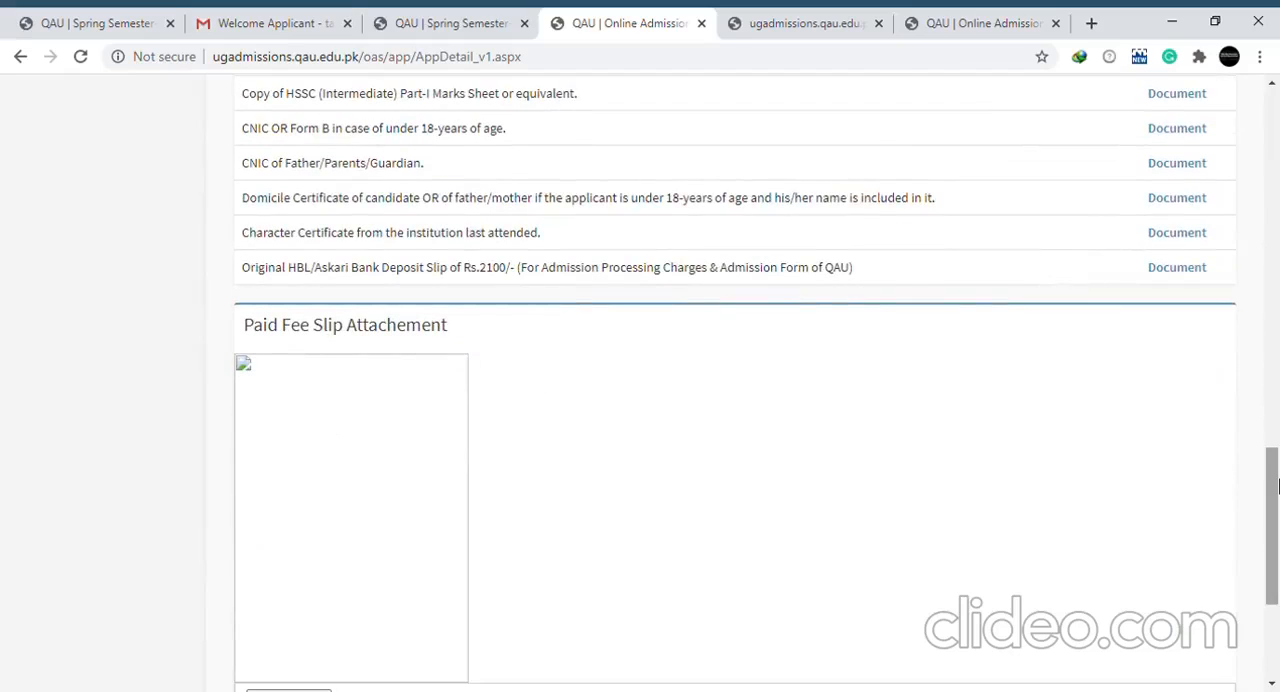
{"action": "scroll", "coordinate": [1276, 488], "scroll_direction": "down", "scroll_amount": 3}
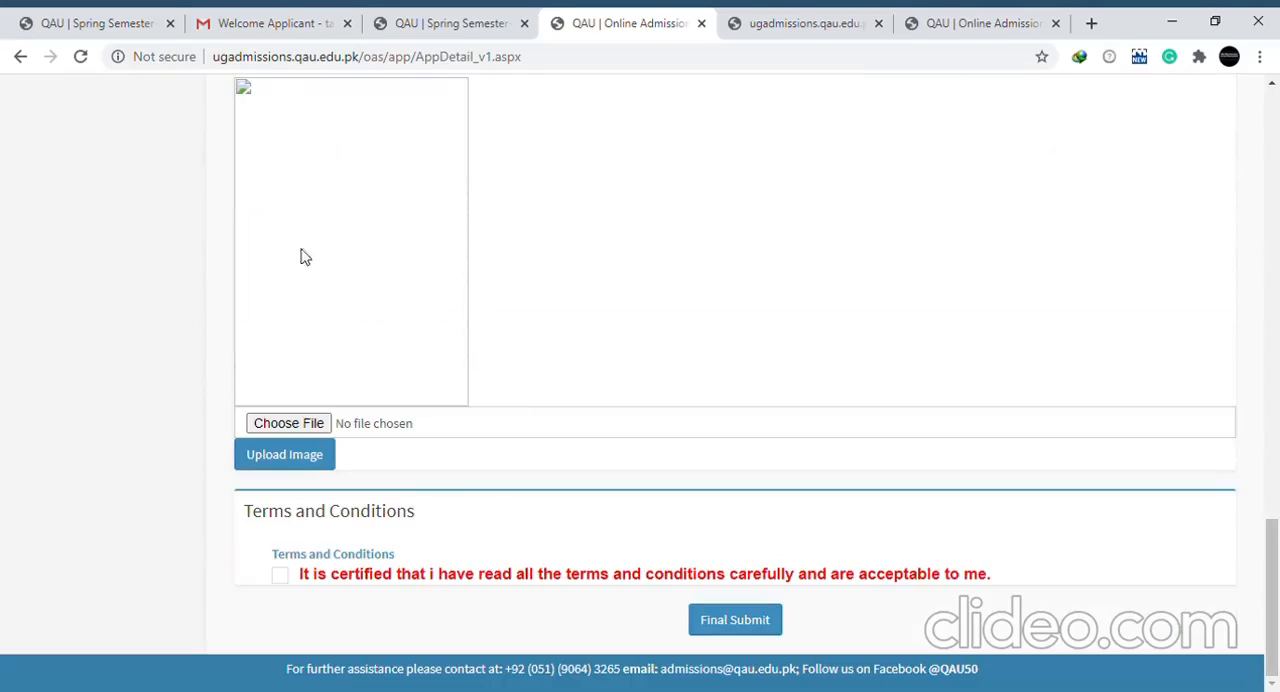
{"action": "scroll", "coordinate": [1276, 500], "scroll_direction": "up", "scroll_amount": 2}
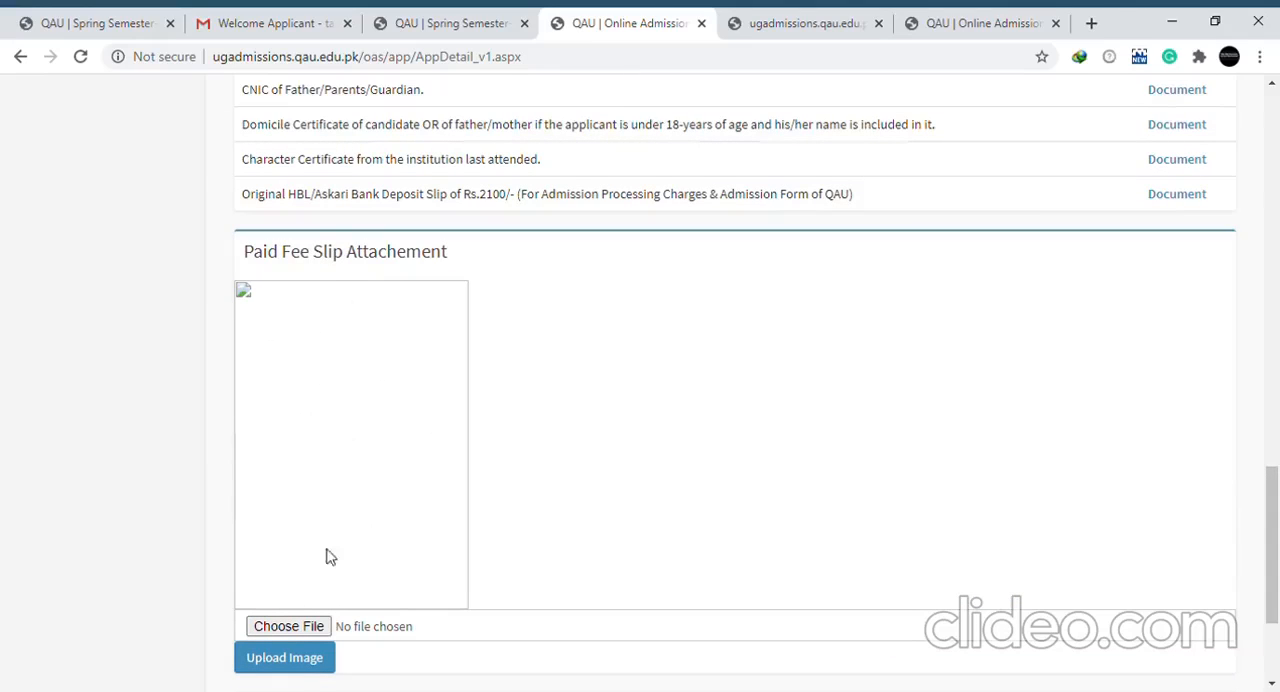
Choose 04.jpg as the paid fee slip image and upload it
{"action": "left_click", "coordinate": [318, 627]}
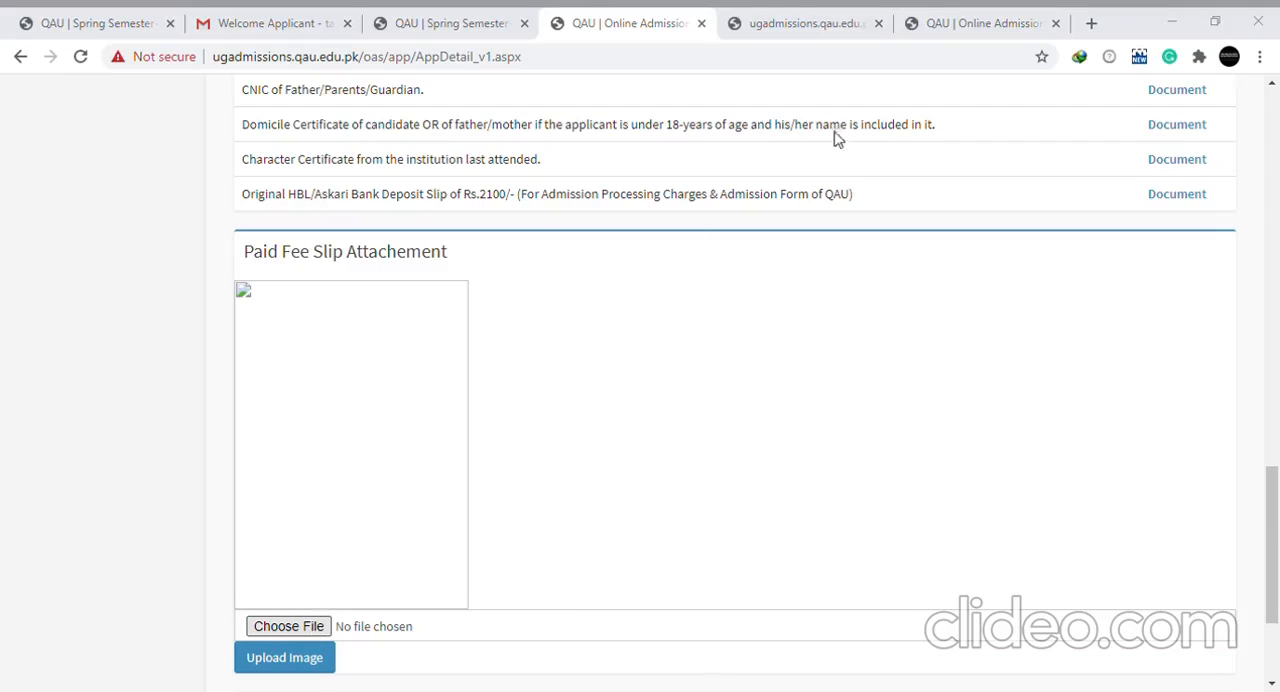
{"action": "double_click", "coordinate": [763, 162]}
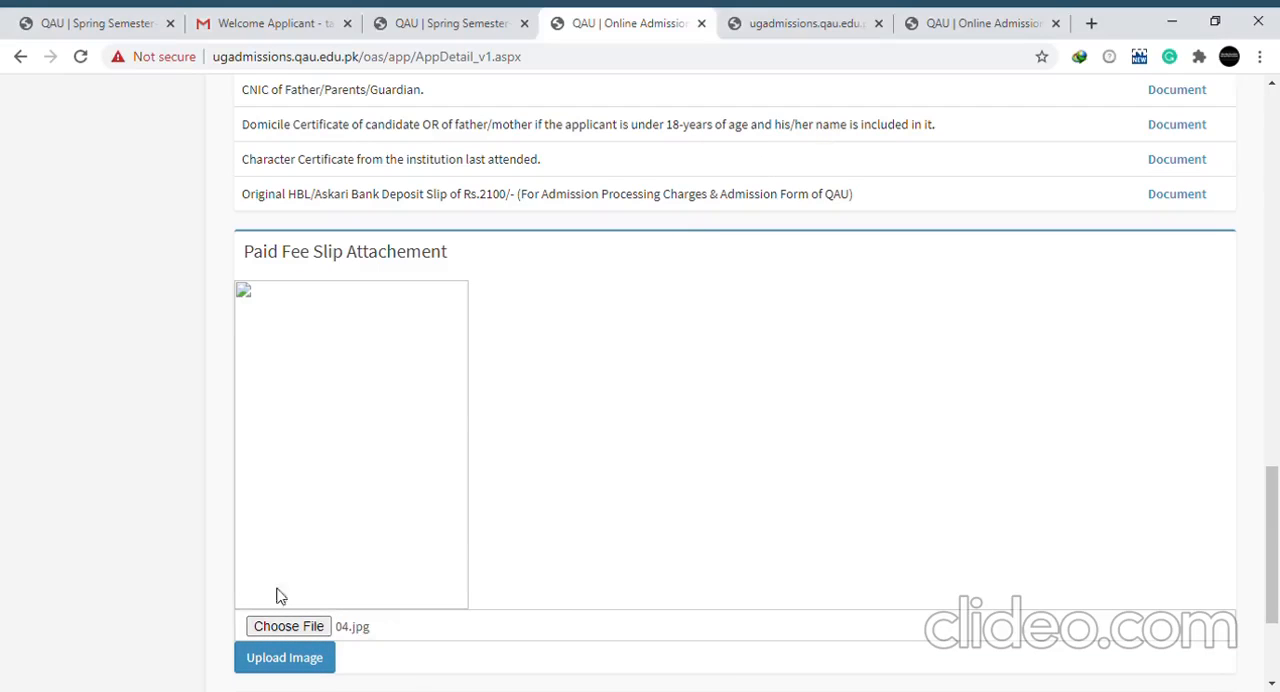
{"action": "left_click", "coordinate": [284, 658]}
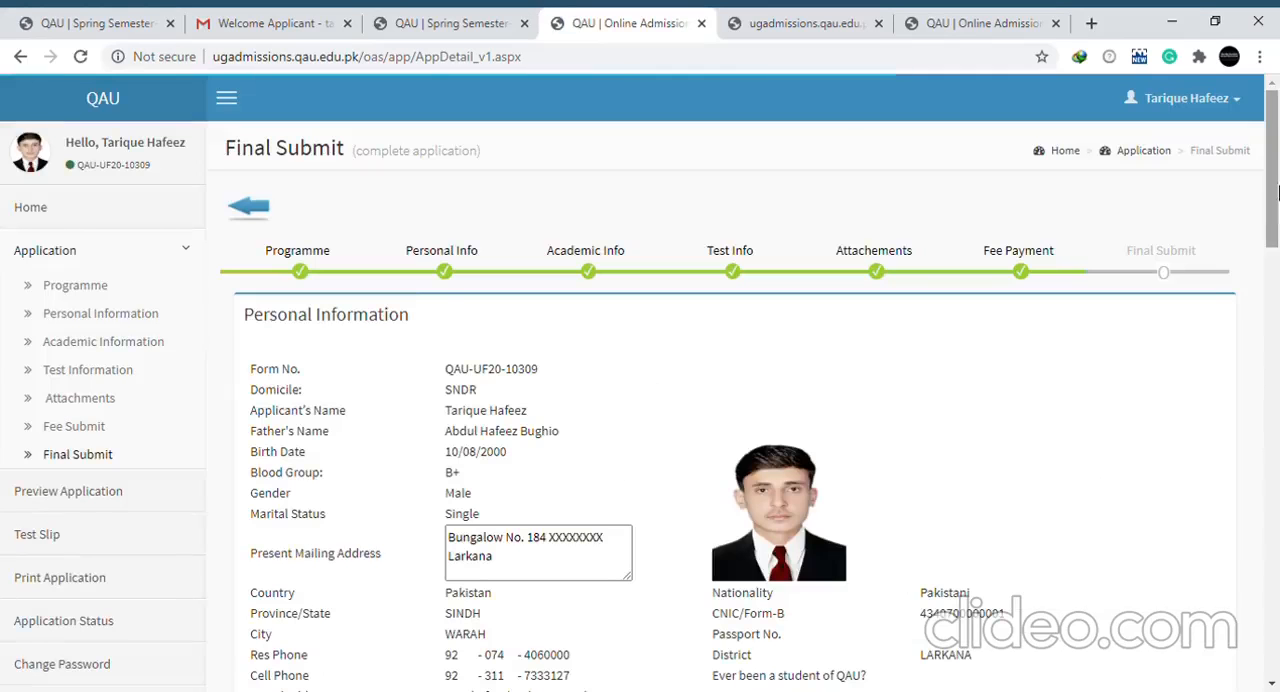
Certify that the terms and conditions have been read and are acceptable, and make the final submission of the application
{"action": "scroll", "coordinate": [1277, 492], "scroll_direction": "down", "scroll_amount": 15}
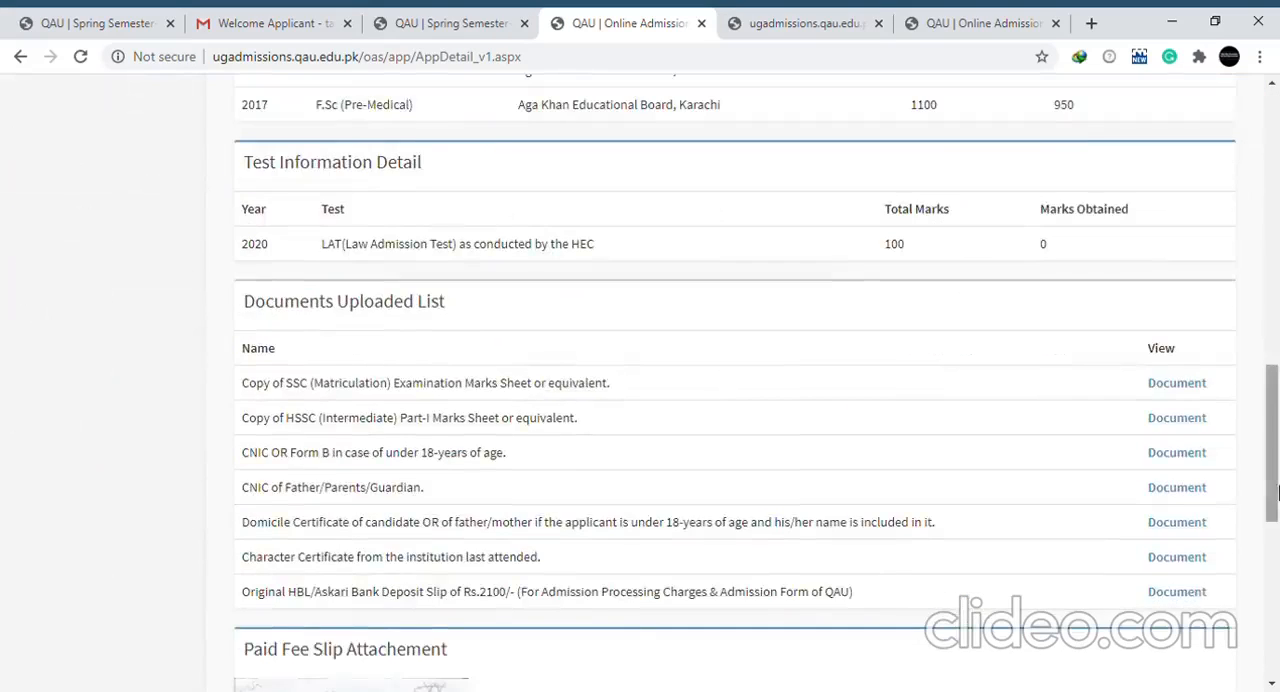
{"action": "scroll", "coordinate": [1277, 620], "scroll_direction": "down", "scroll_amount": 2}
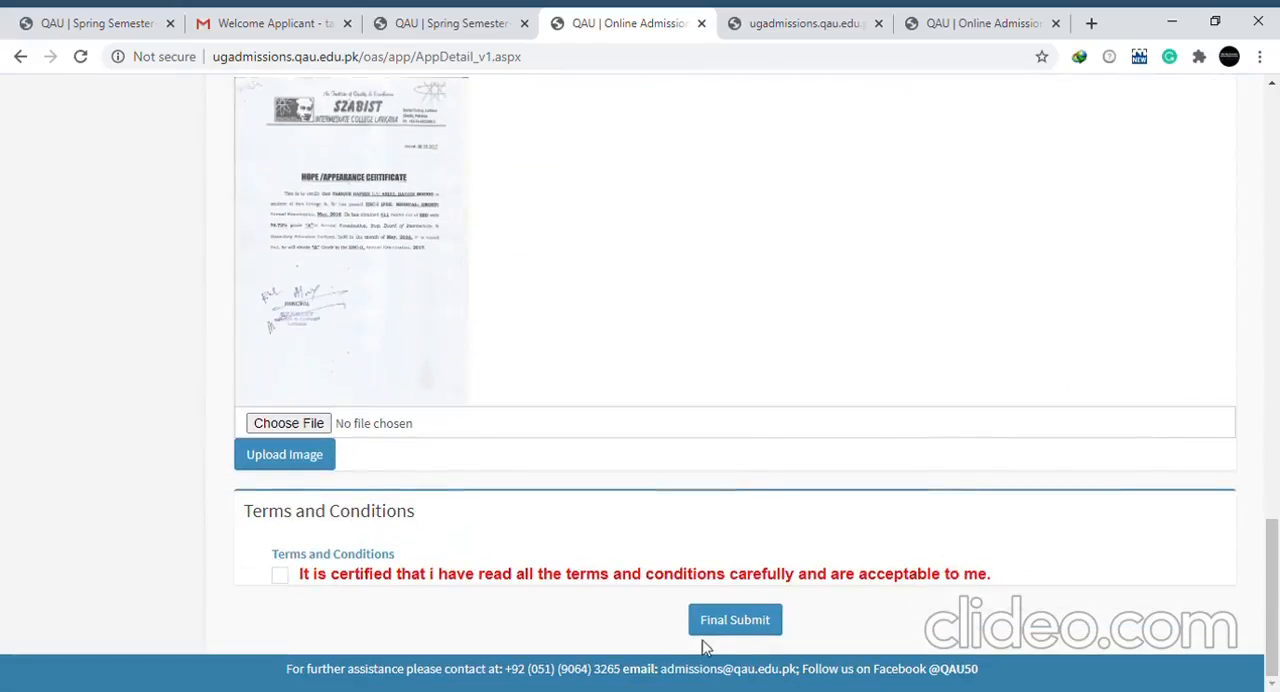
{"action": "left_click", "coordinate": [282, 578]}
{"action": "left_click", "coordinate": [282, 578]}
{"action": "left_click_drag", "start_coordinate": [1274, 545], "coordinate": [1277, 573]}
{"action": "left_click", "coordinate": [282, 580]}
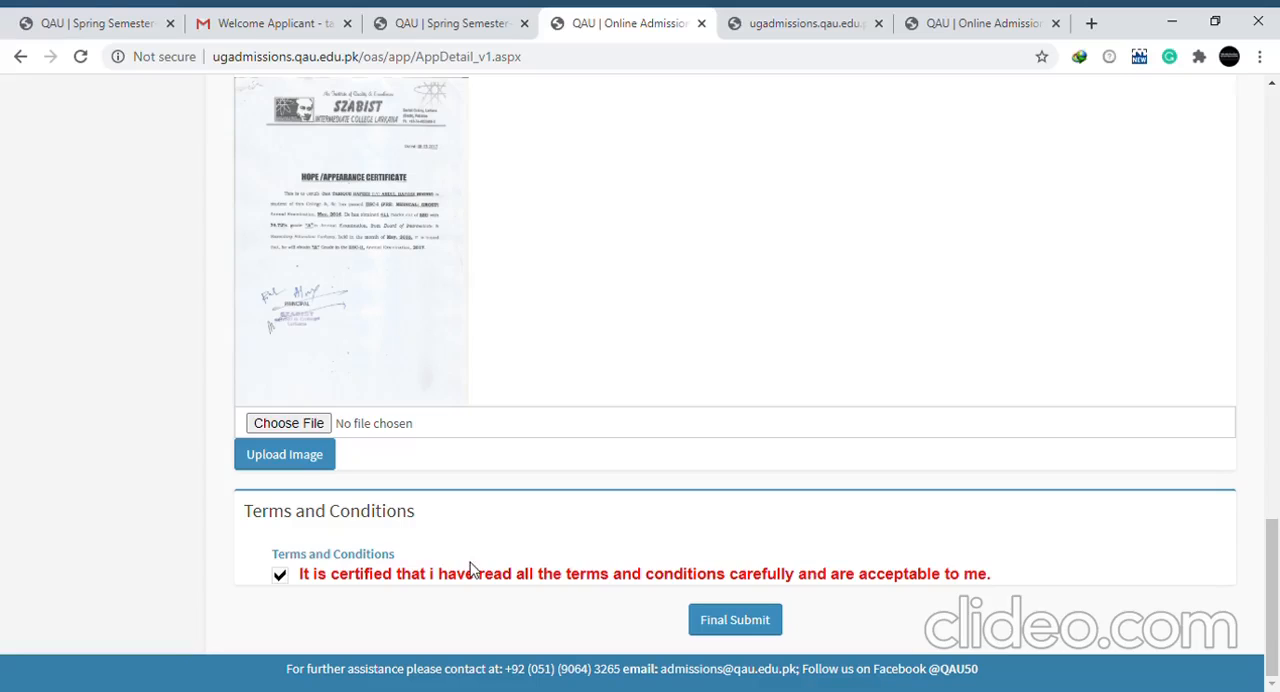
{"action": "left_click", "coordinate": [712, 628]}
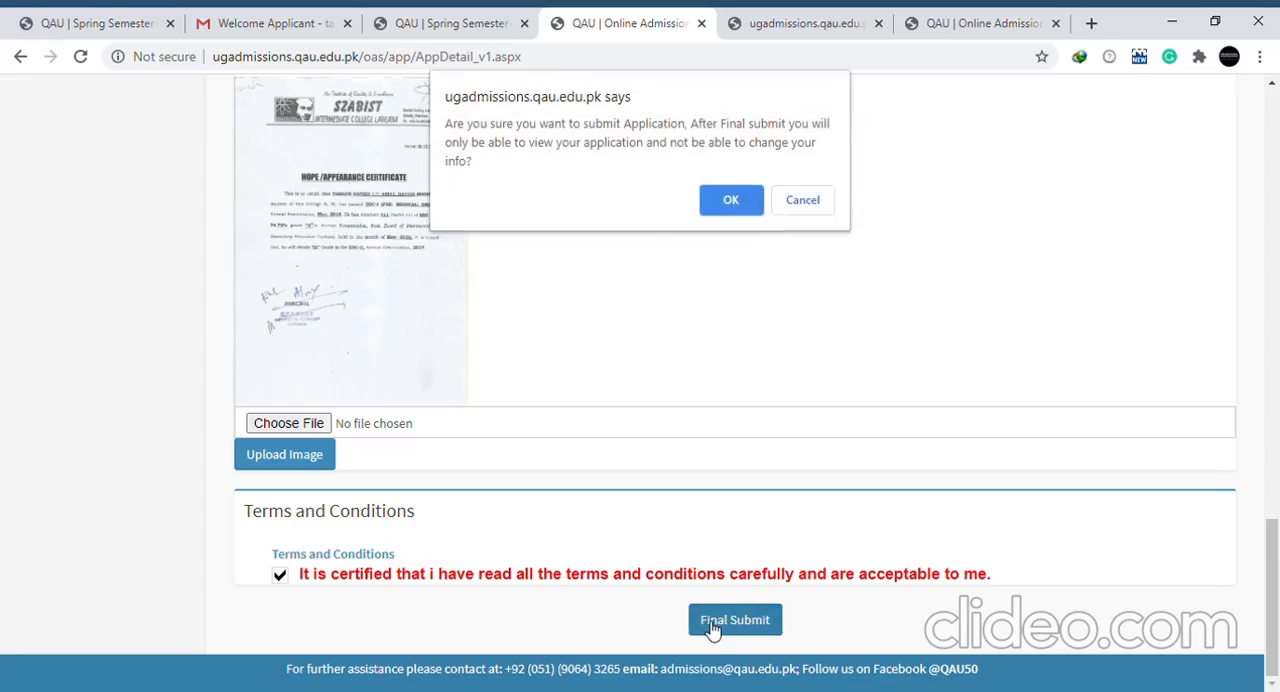